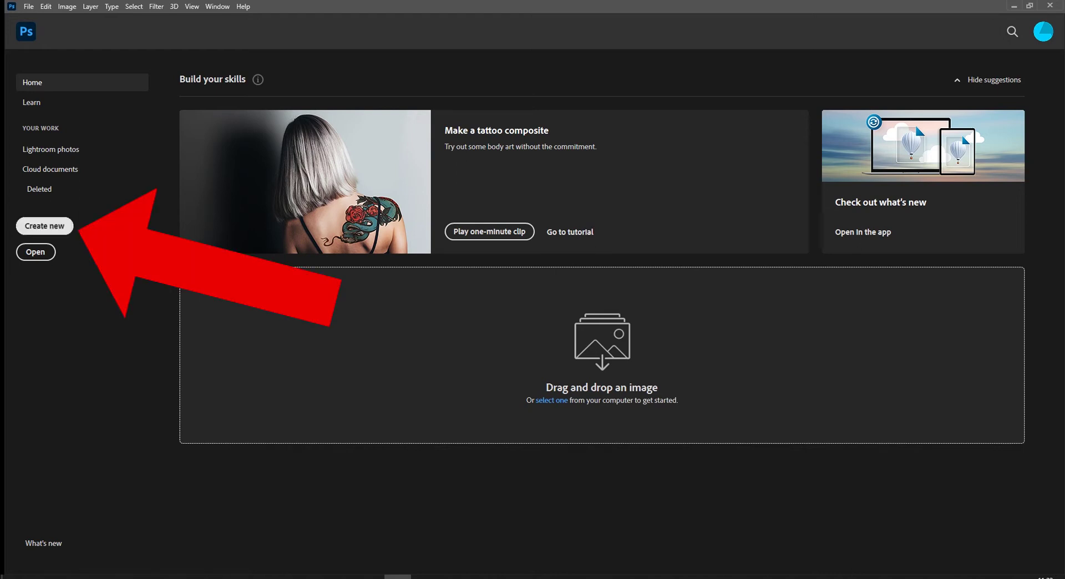
Start a new document and review the HDV/HDTV 720p and HDV 1080p film and video presets.
left_click(44, 226)
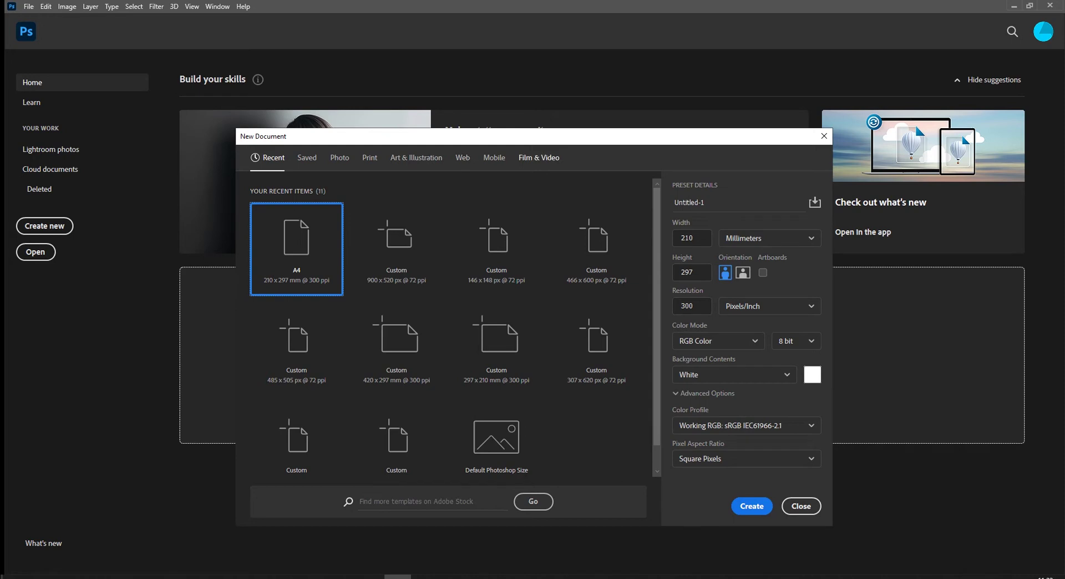
left_click(538, 158)
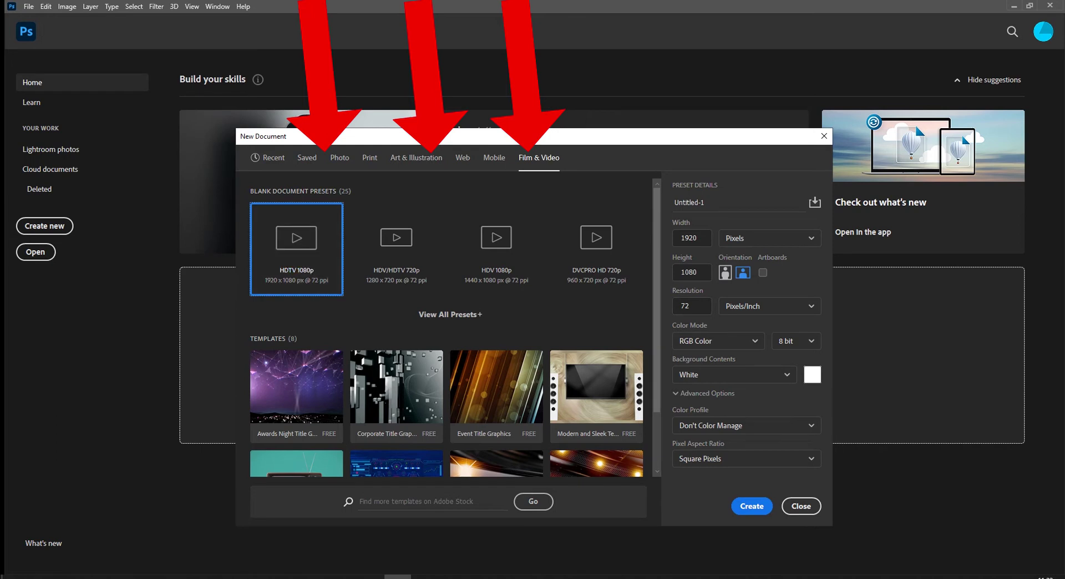
left_click(396, 250)
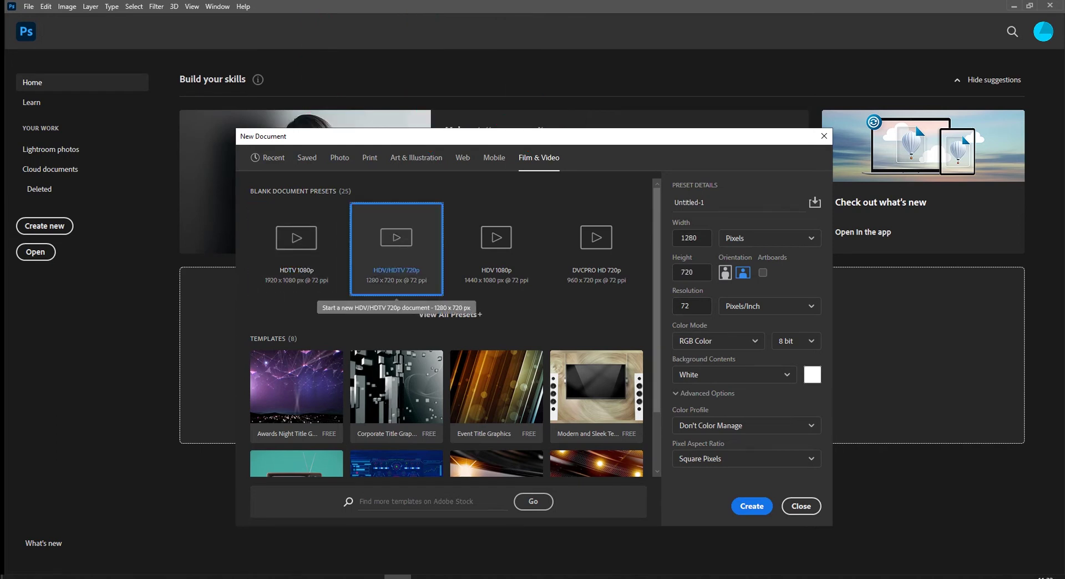
left_click(497, 250)
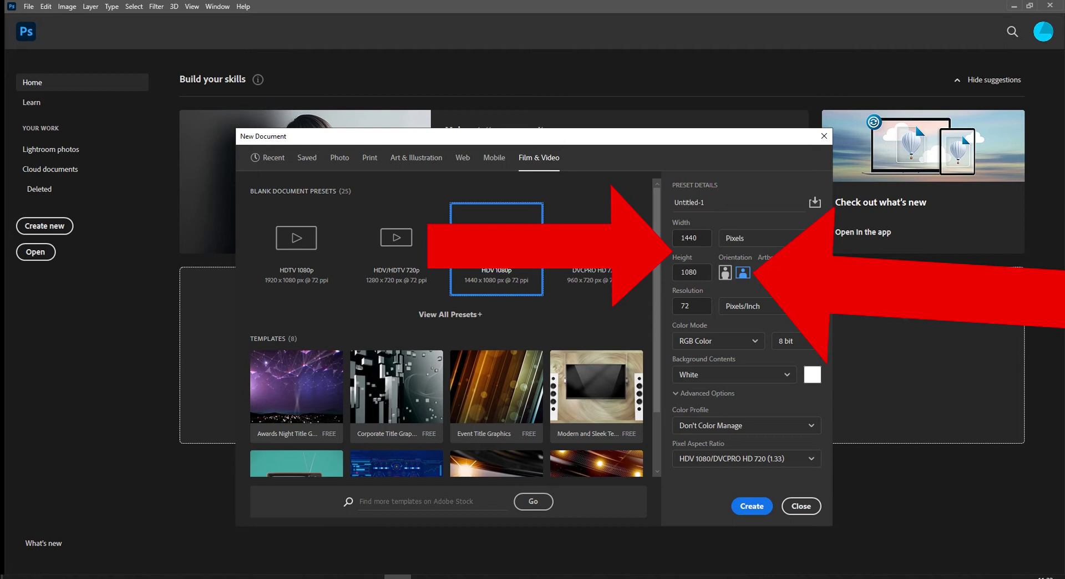
left_click(686, 306)
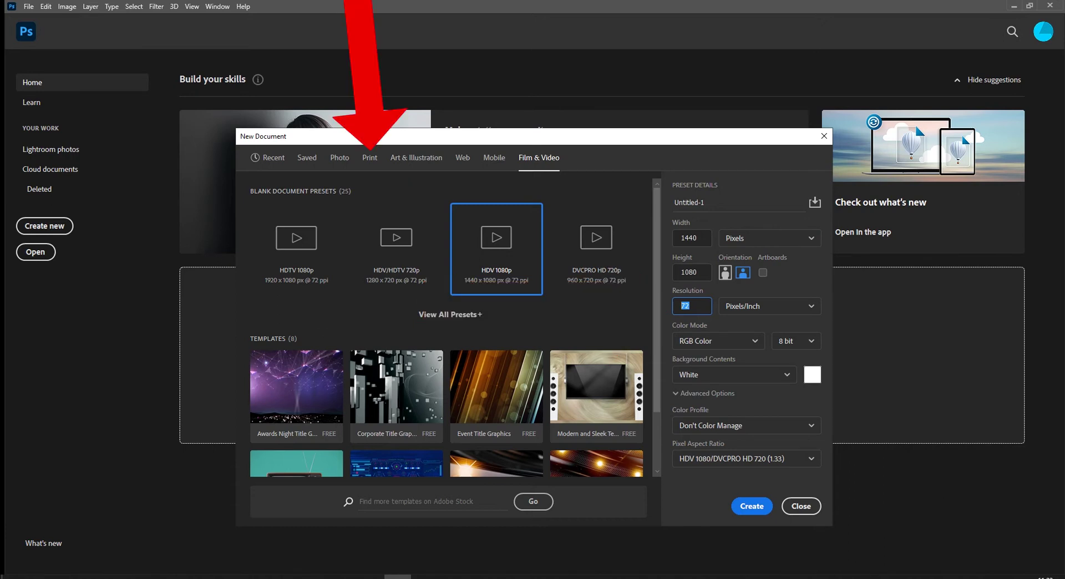
Create a landscape A4 print document, 297 x 210 mm at 300 pixels/inch, in RGB Color.
left_click(369, 157)
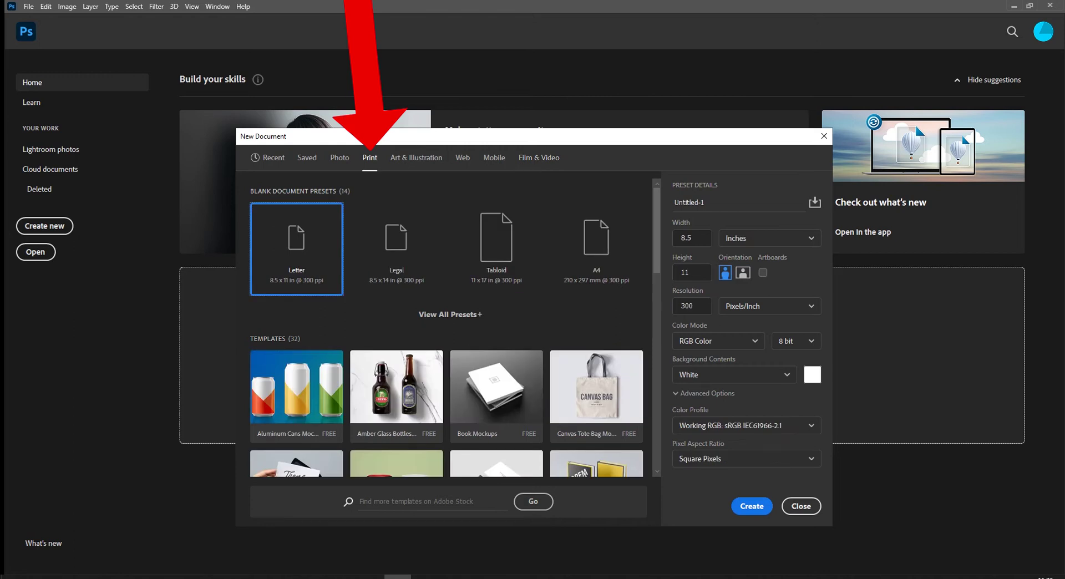
left_click(597, 249)
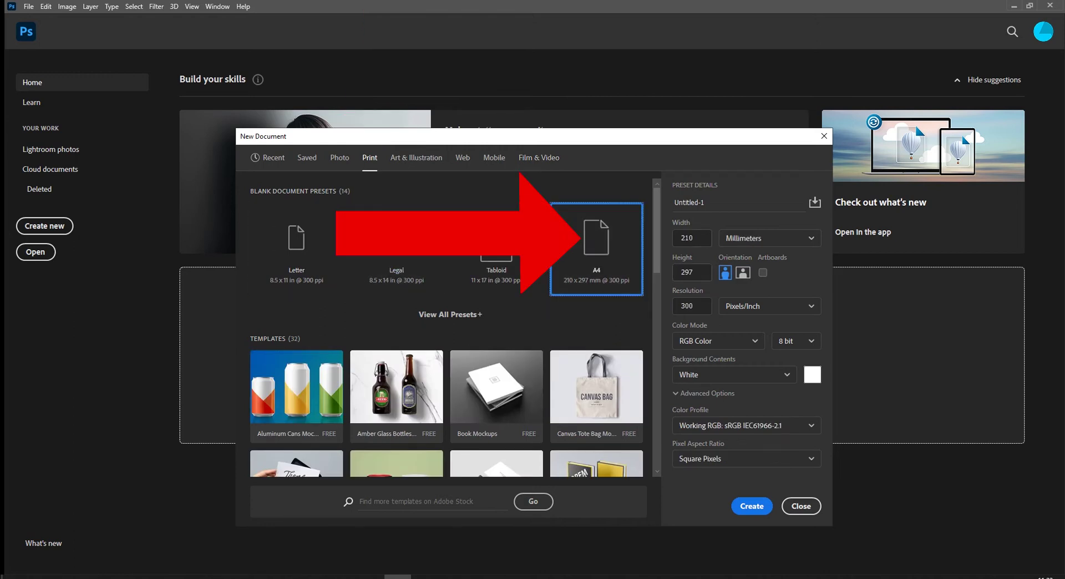
left_click(691, 306)
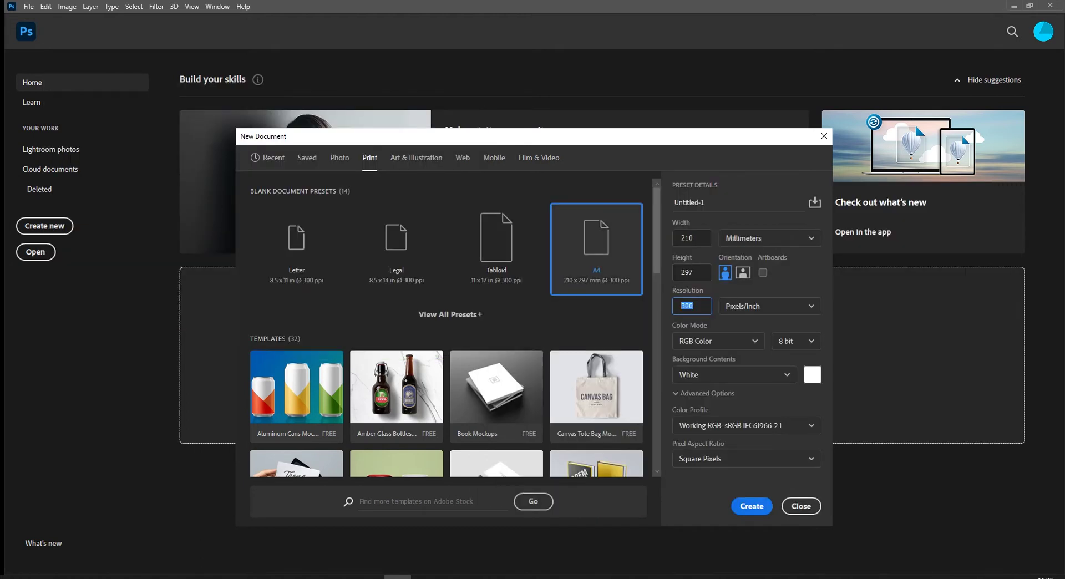
left_click(588, 277)
left_click(743, 272)
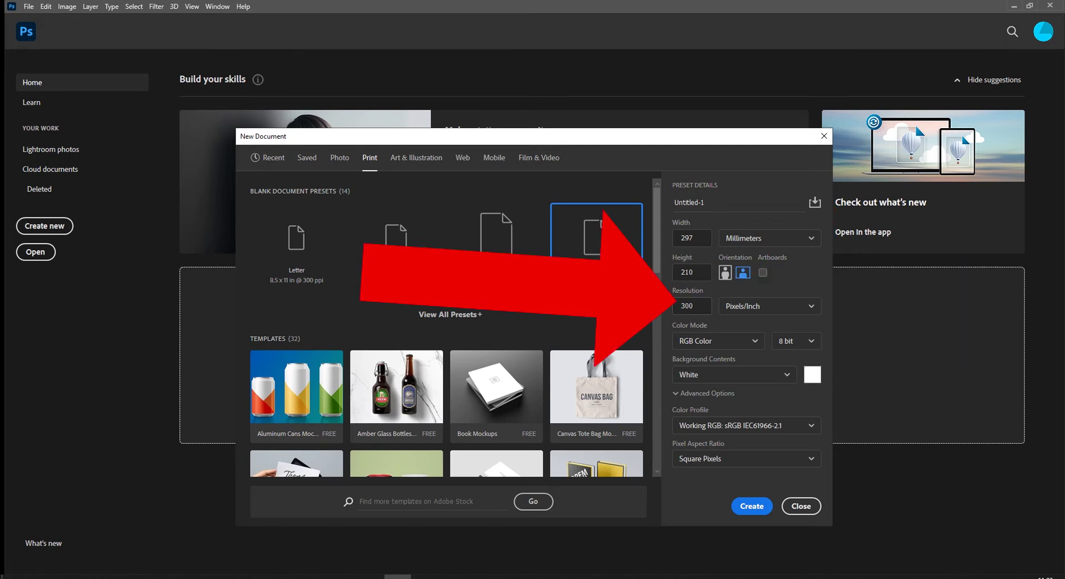
left_click(718, 341)
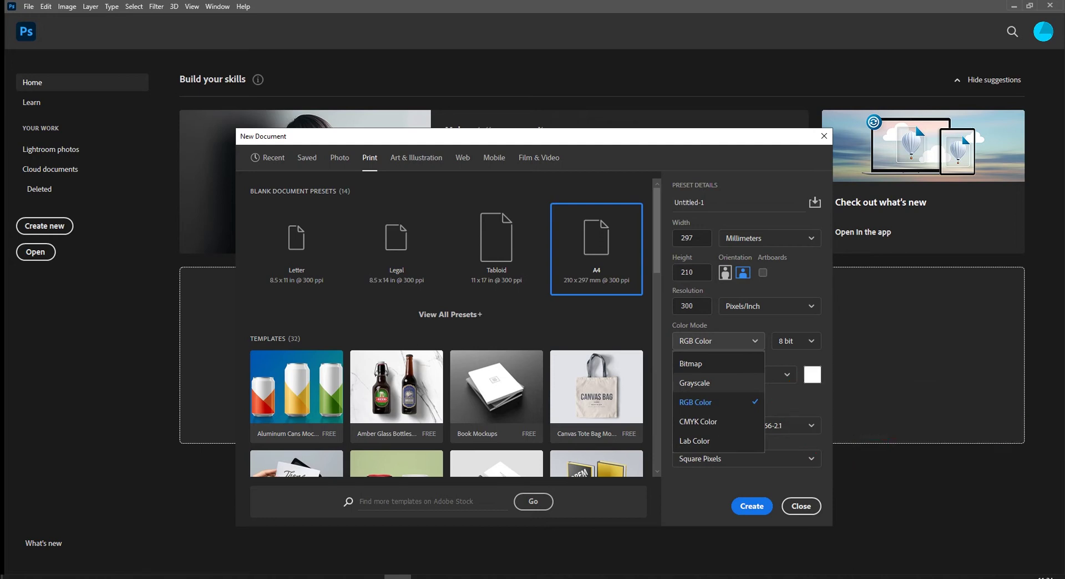
left_click(695, 403)
left_click(751, 506)
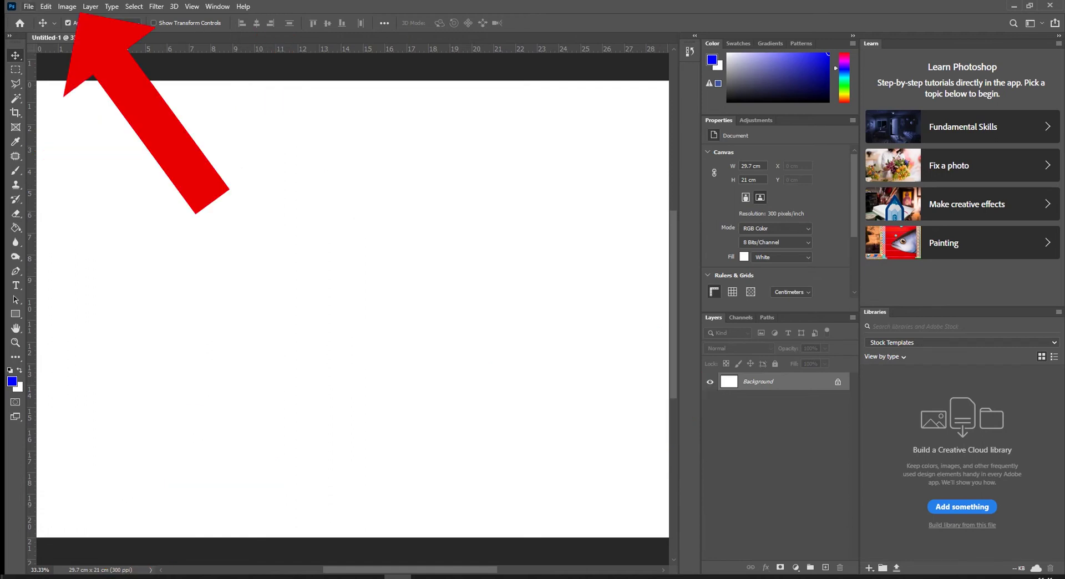
left_click(28, 6)
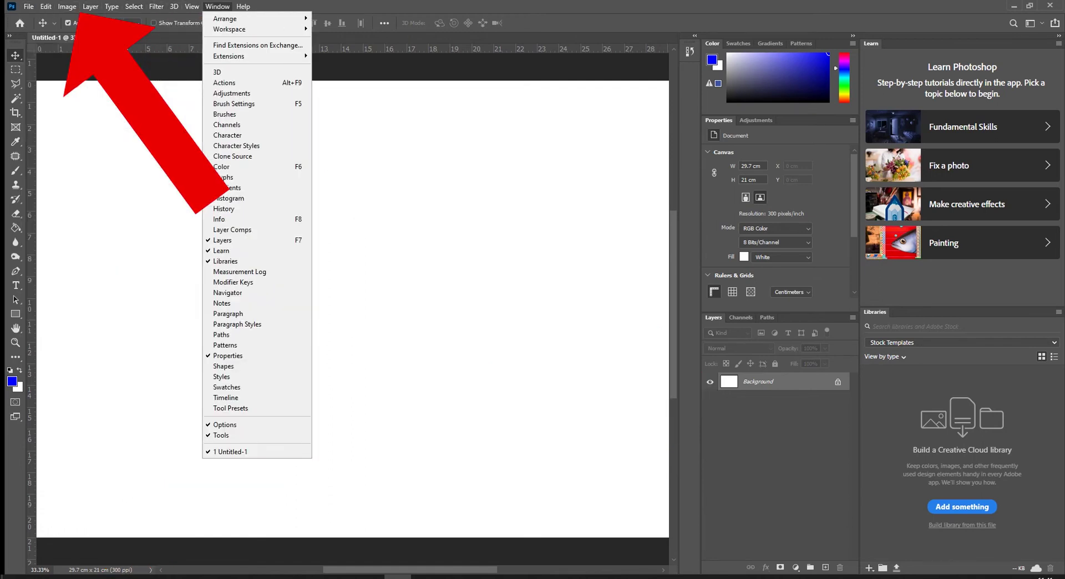
mouse_move(243, 6)
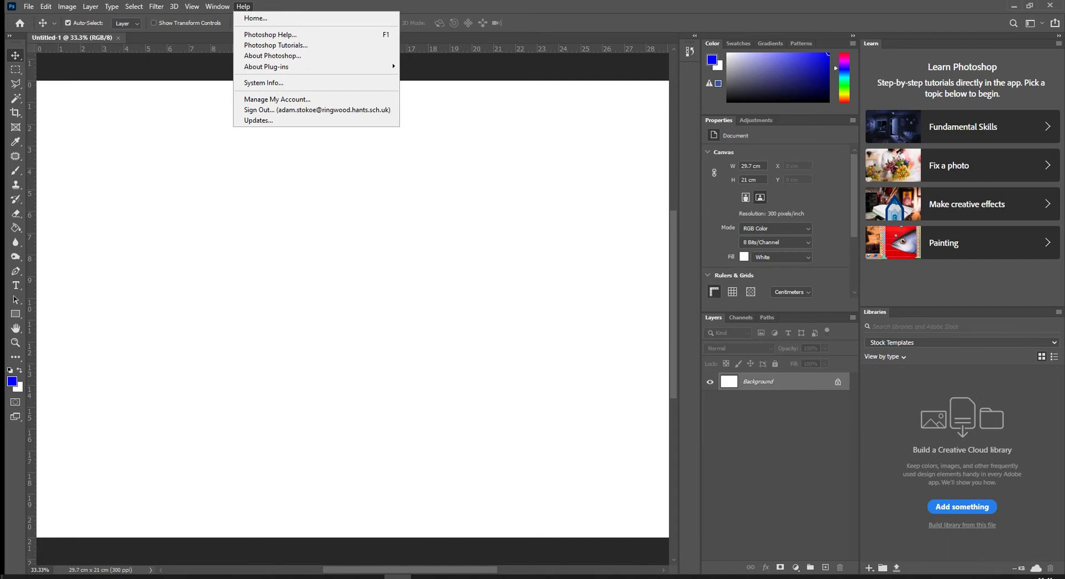
mouse_move(111, 6)
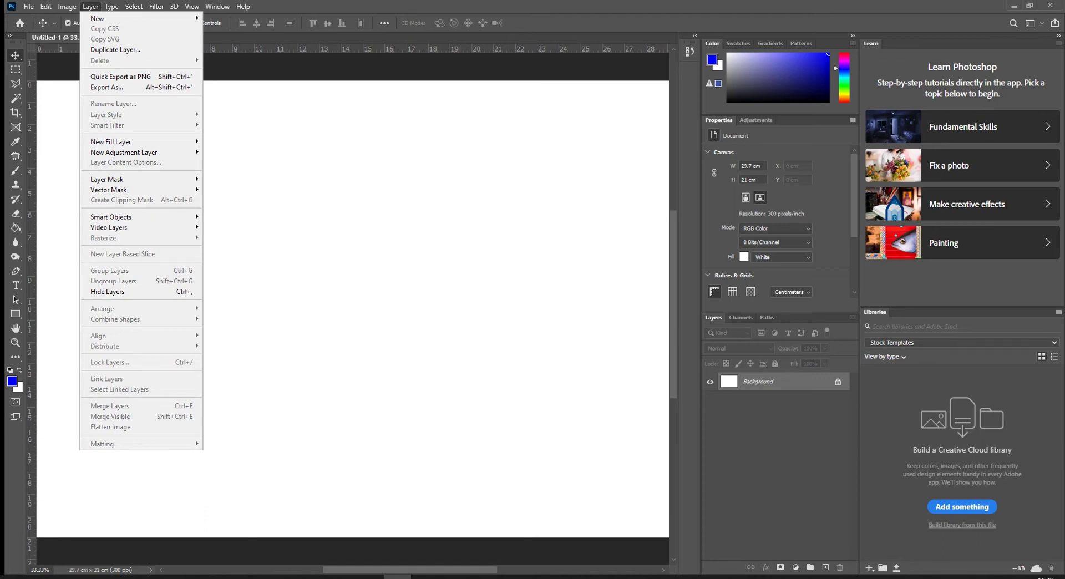
key("Escape")
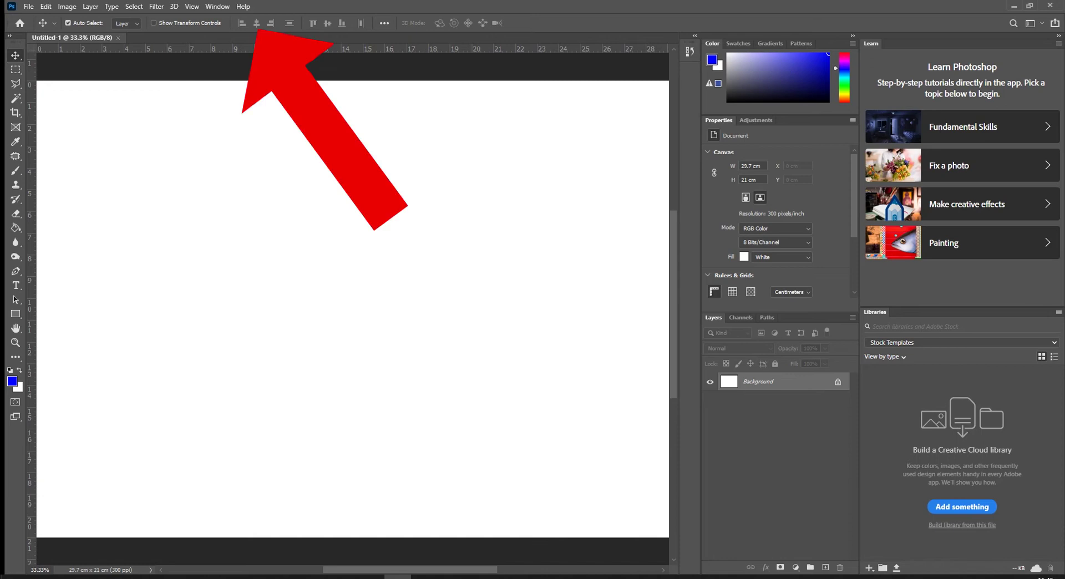
Compare the option settings of the Marquee, Lasso, Magic Wand, Crop, Frame and Eyedropper tools.
key("m")
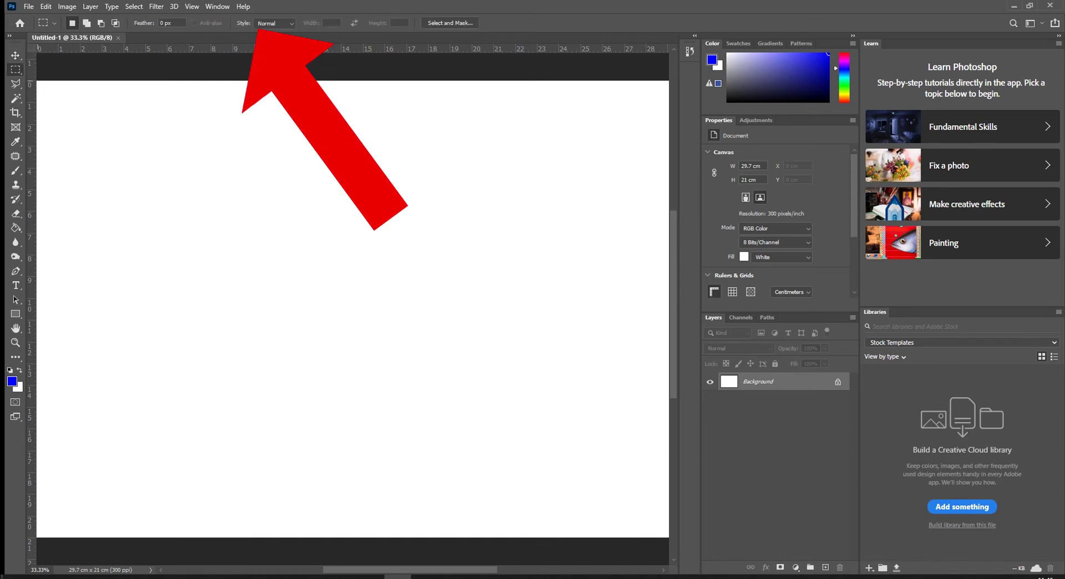
key("l")
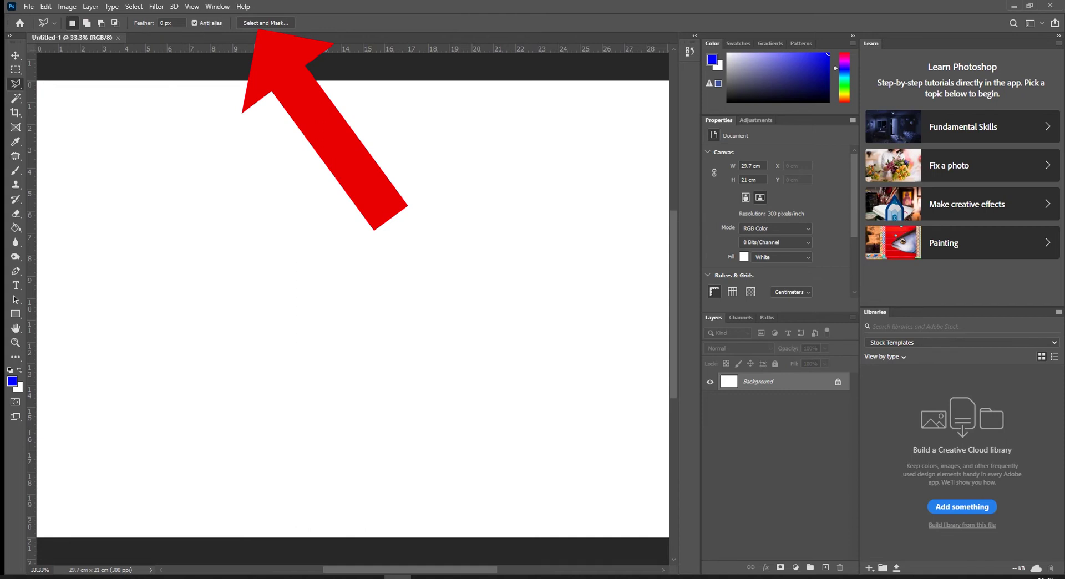
key("w")
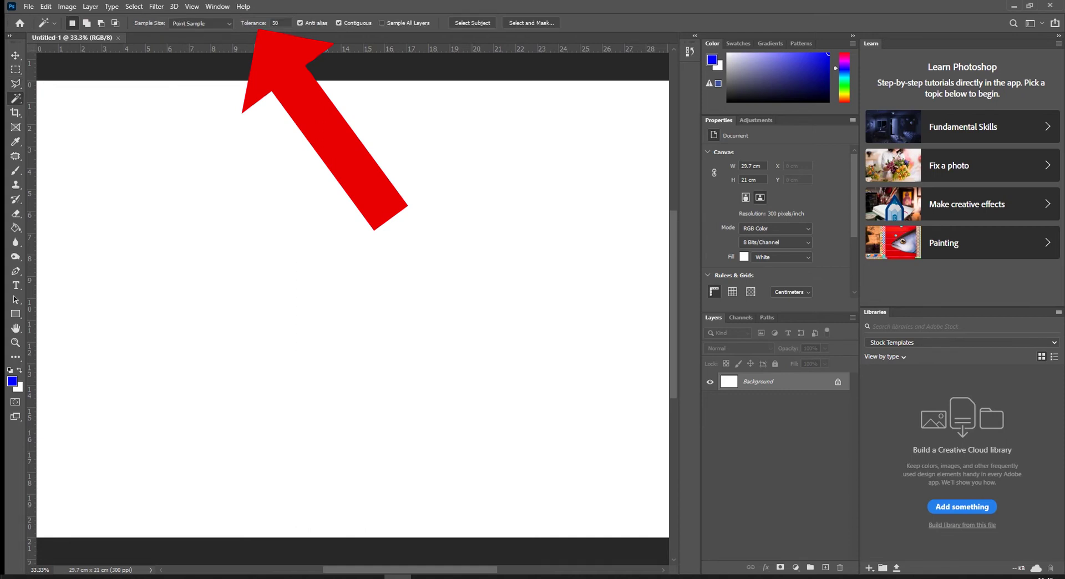
key("c")
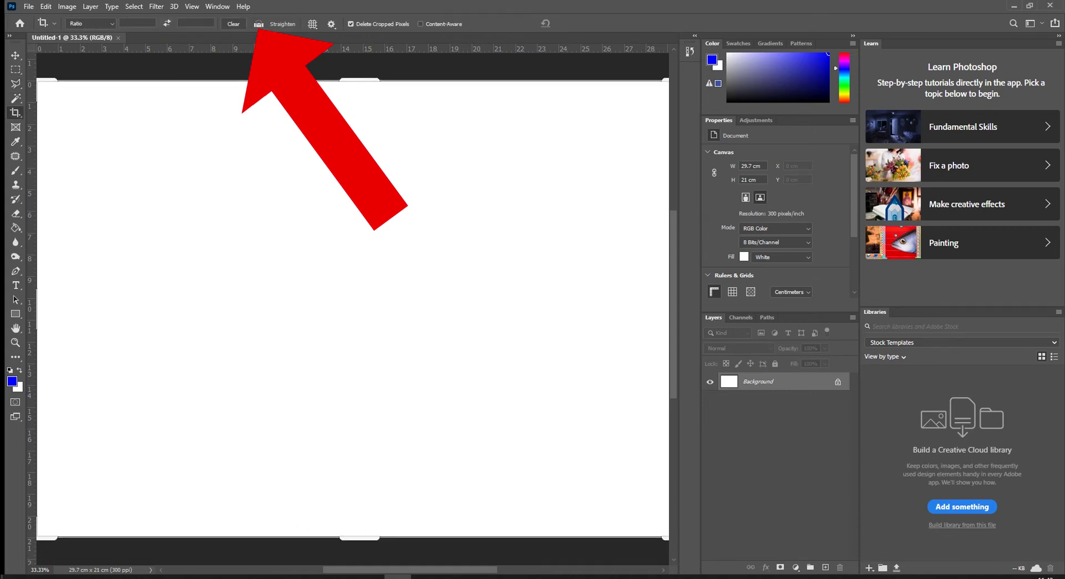
key("k")
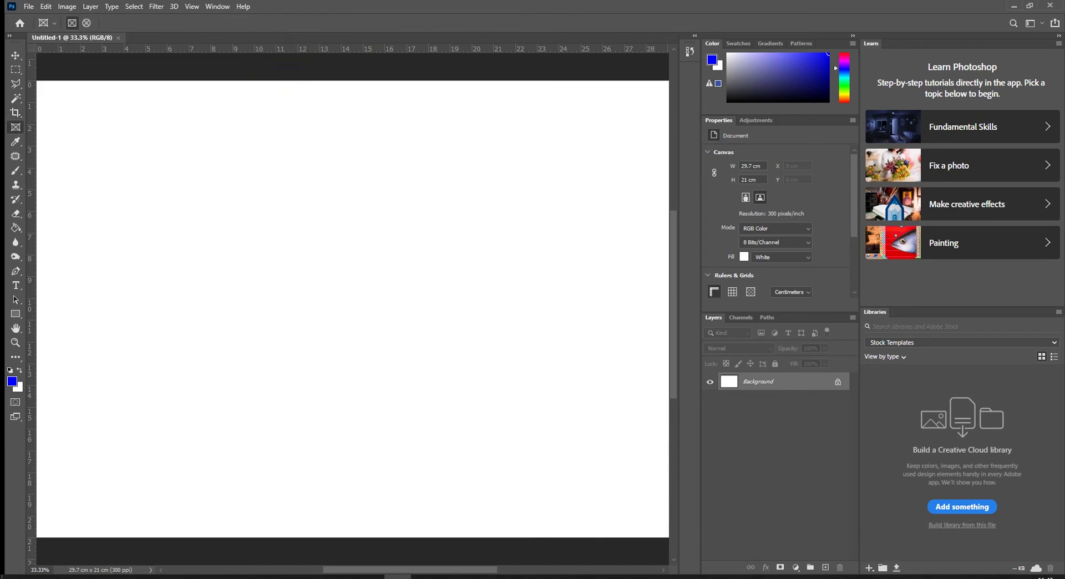
key("i")
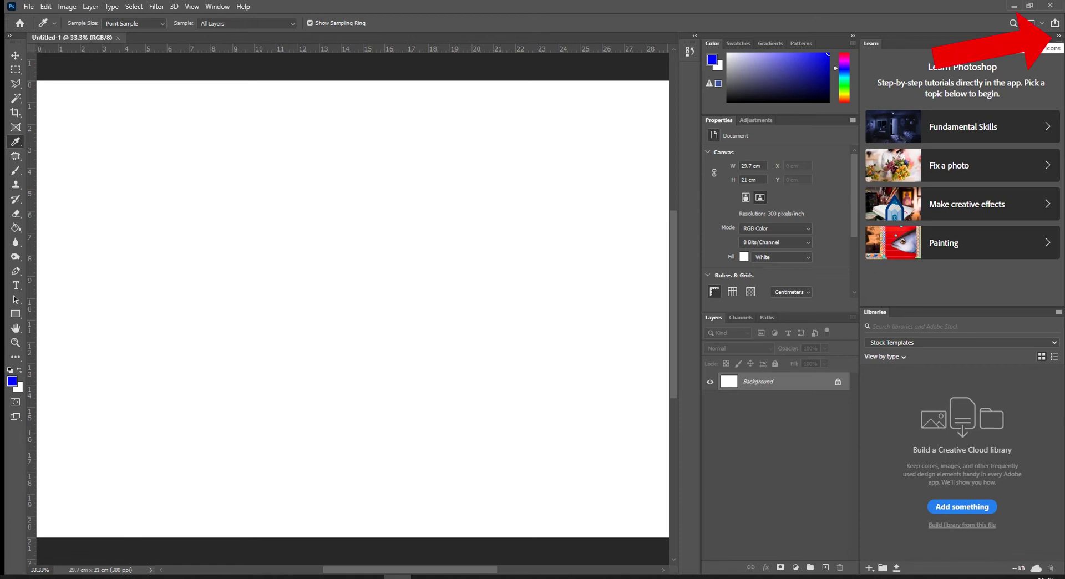
Collapse the Learn and Libraries panels to icons and minimise the Color and Properties panel groups.
left_click(1058, 36)
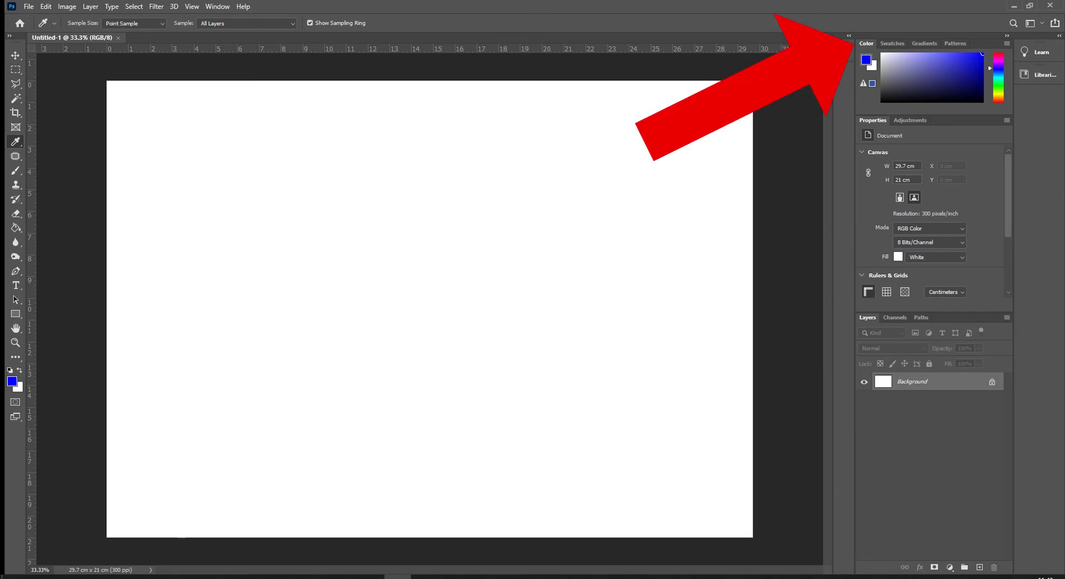
left_click(893, 43)
left_click(925, 43)
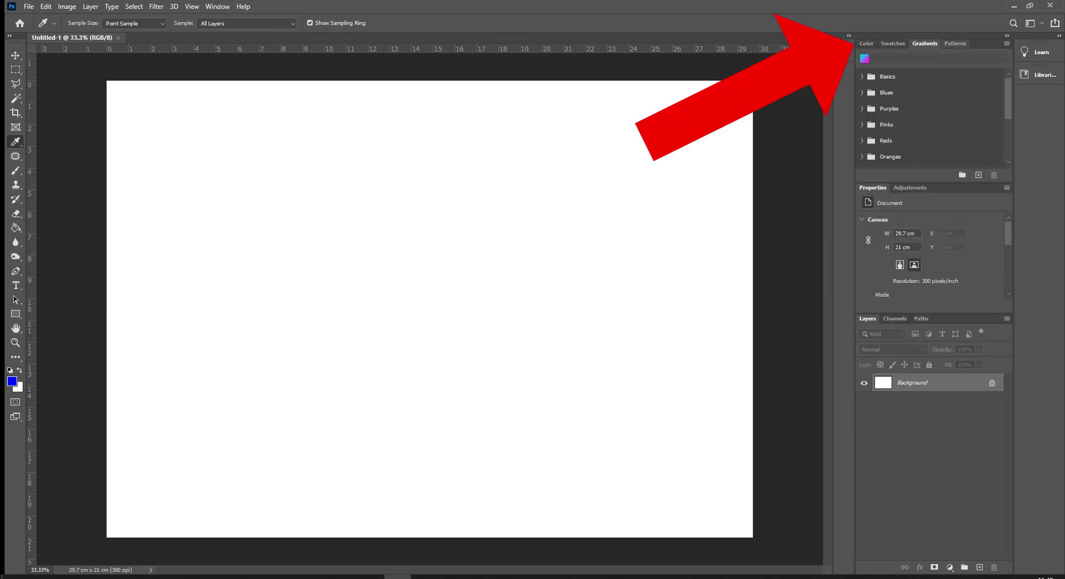
left_click(955, 43)
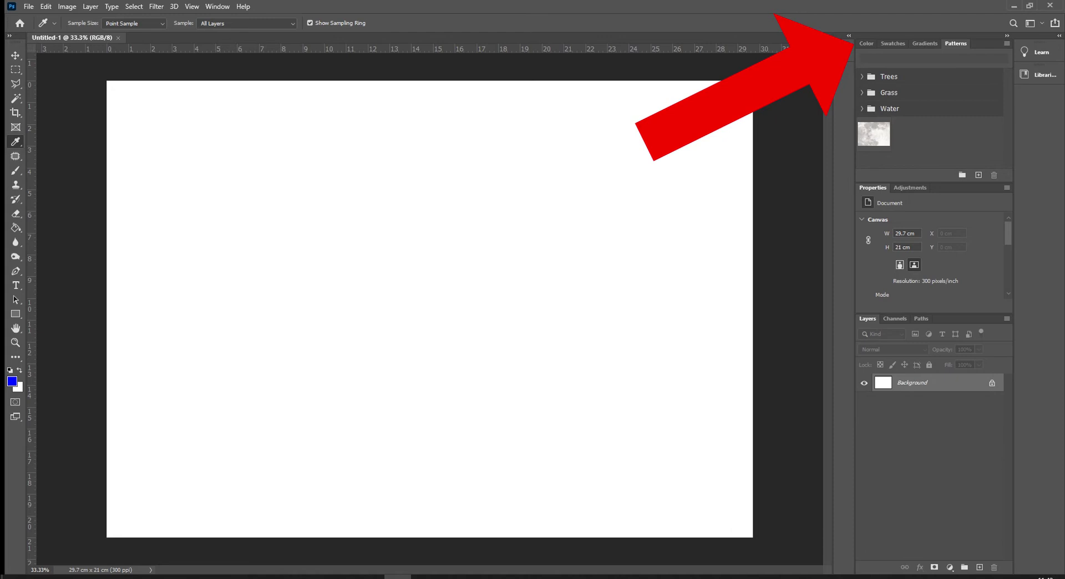
left_click(866, 43)
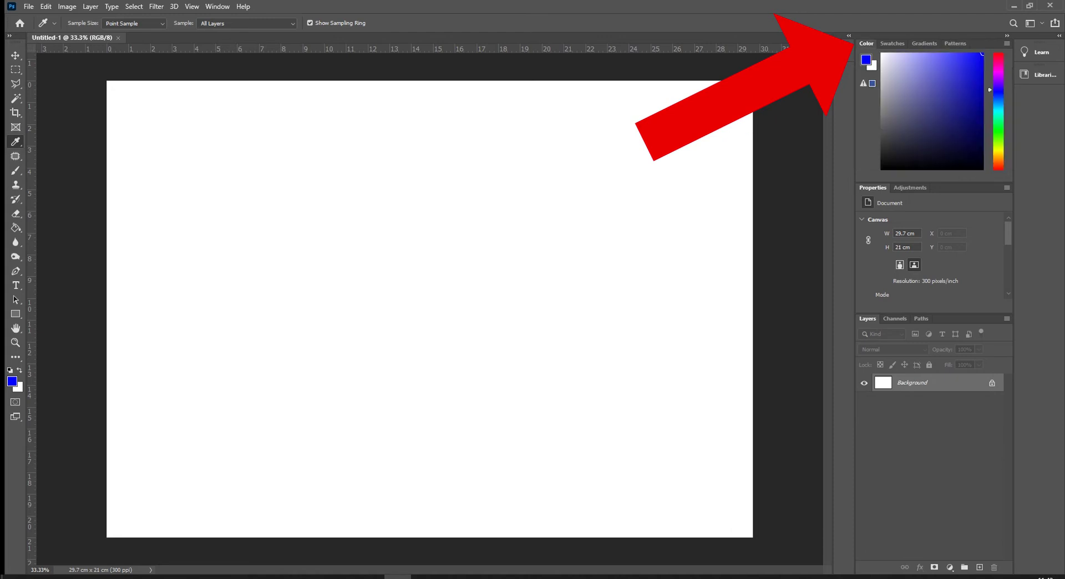
double_click(866, 43)
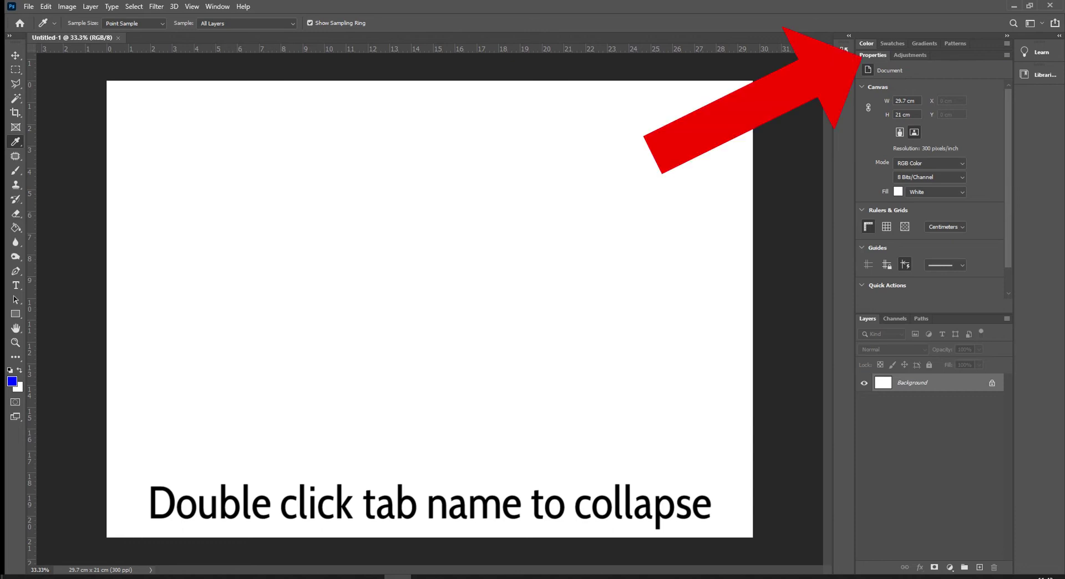
double_click(872, 55)
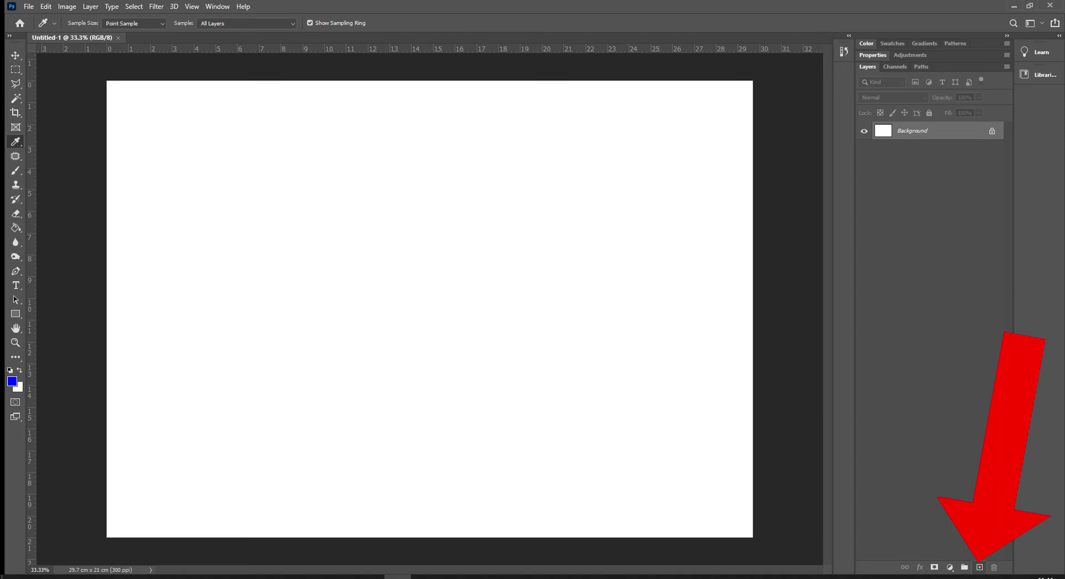
Add two empty layers above the Background layer and hide the Background.
left_click(980, 567)
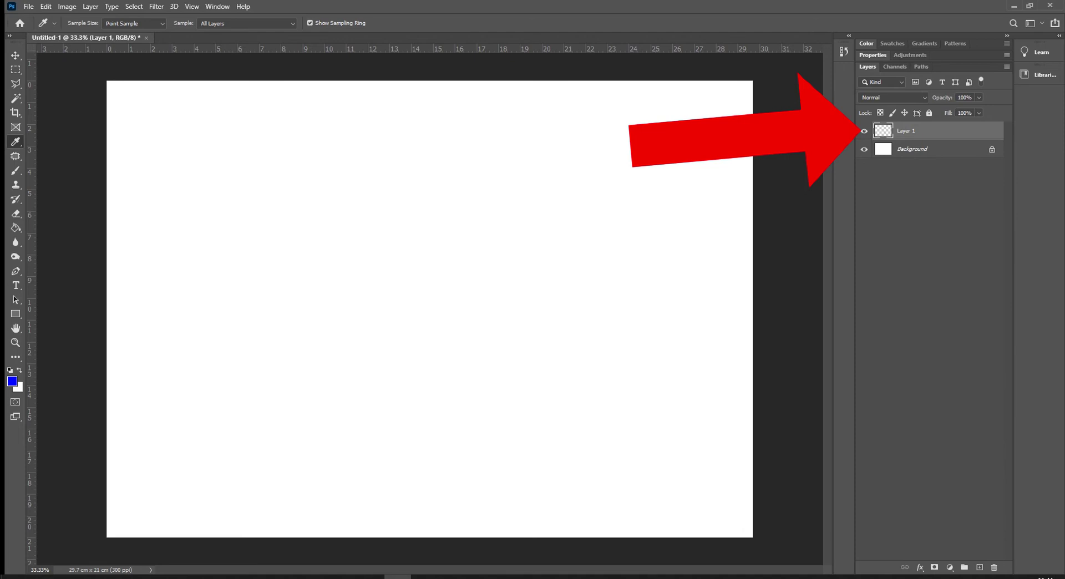
left_click(863, 150)
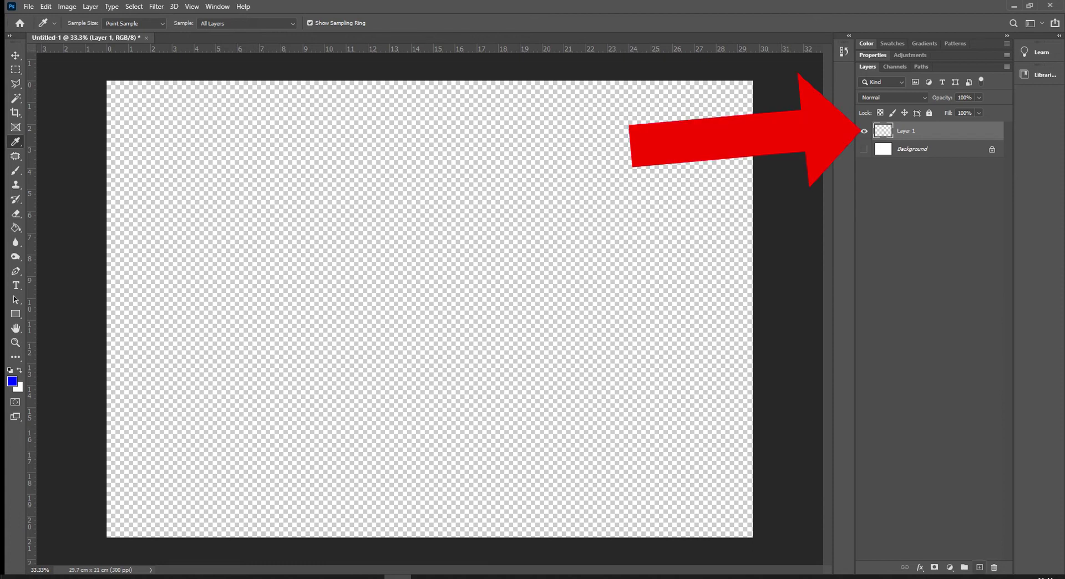
left_click(979, 567)
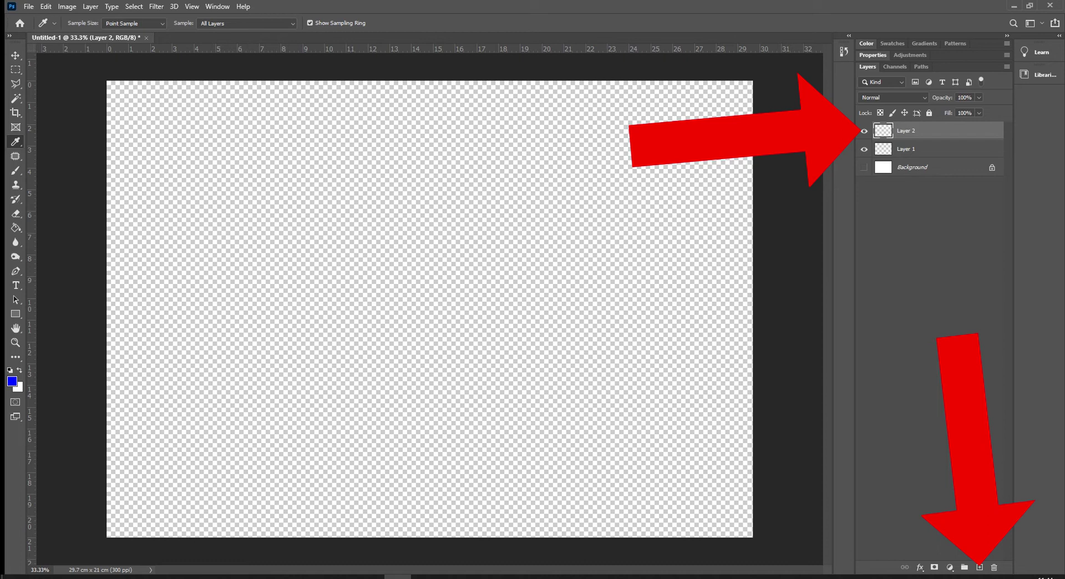
Make Layer 1 the active layer and select the Brush tool, briefly trying the Pencil tool.
left_click(937, 149)
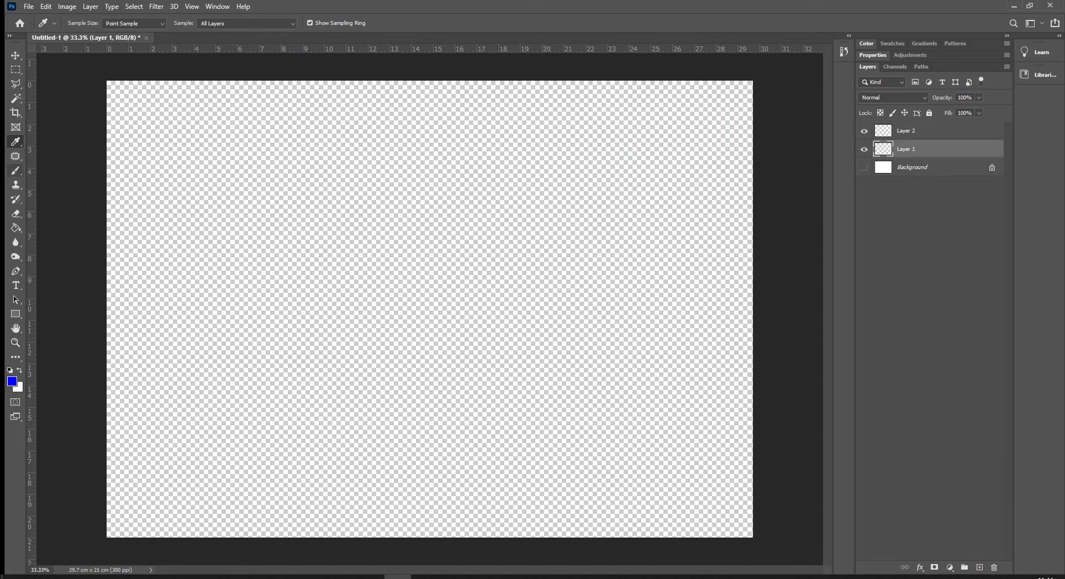
left_click(15, 170)
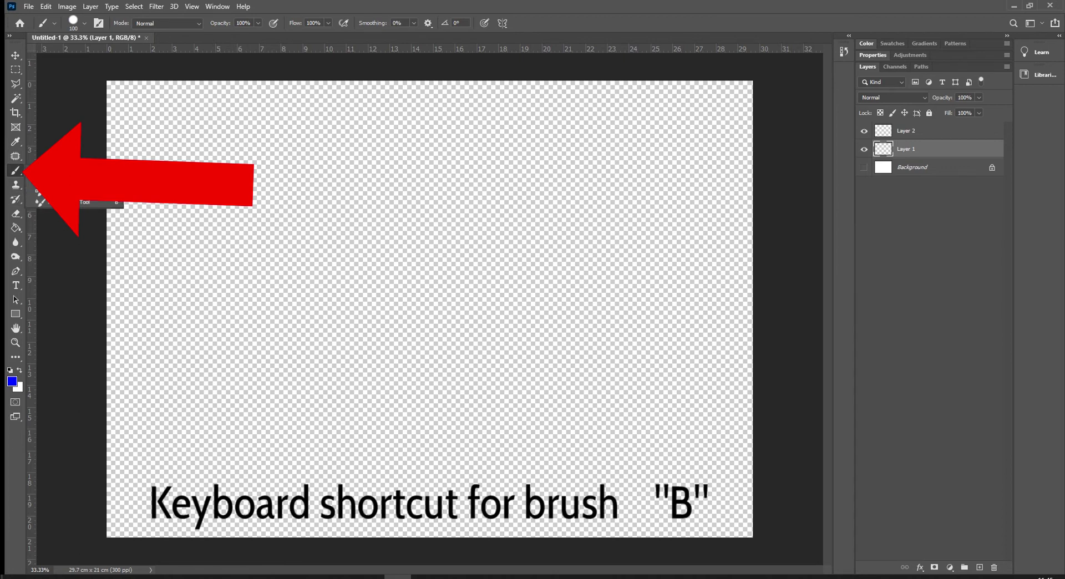
right_click(15, 170)
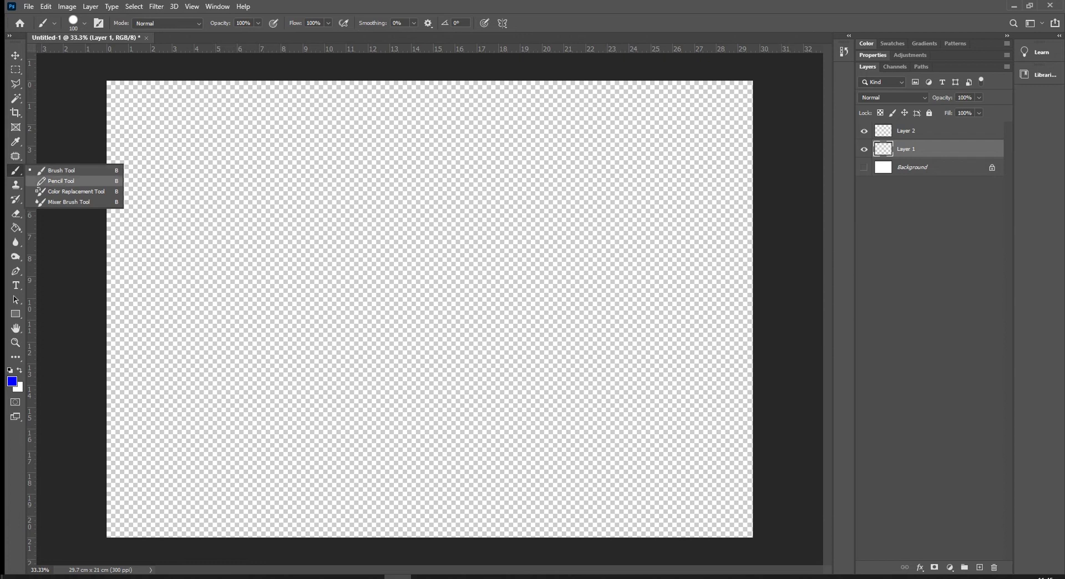
left_click(61, 181)
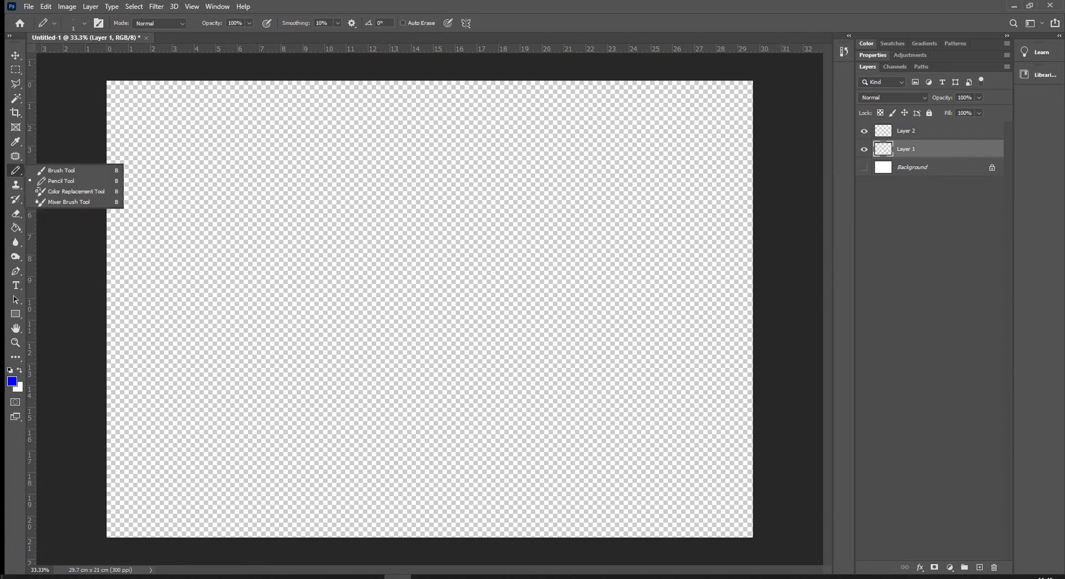
right_click(15, 171)
left_click(61, 170)
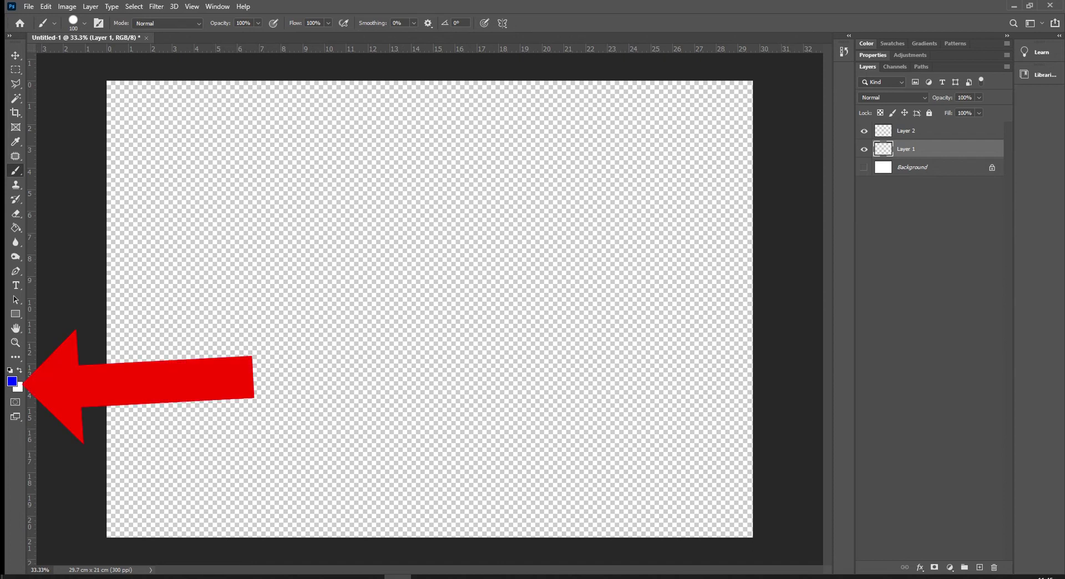
Set the foreground colour to red ff0000 and paint a dot and a horizontal stroke beside it on Layer 1.
left_click(12, 381)
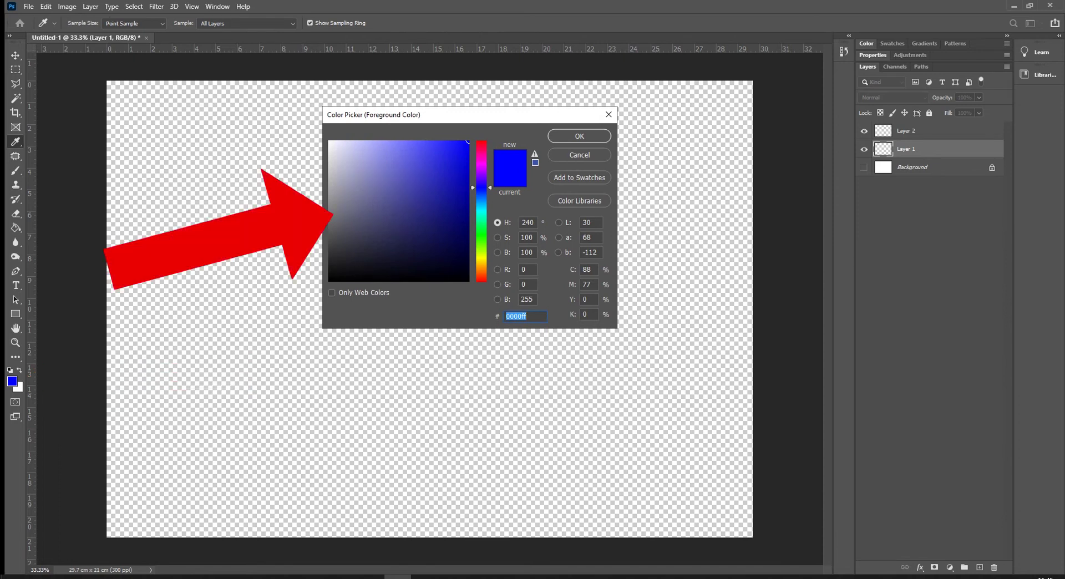
type("ff0000")
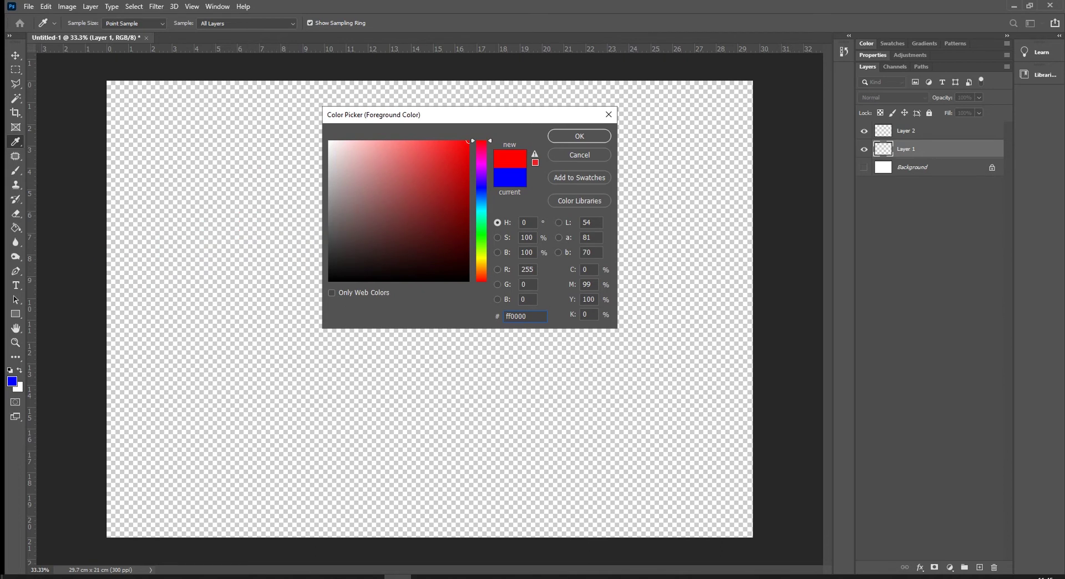
left_click(579, 136)
left_click(306, 172)
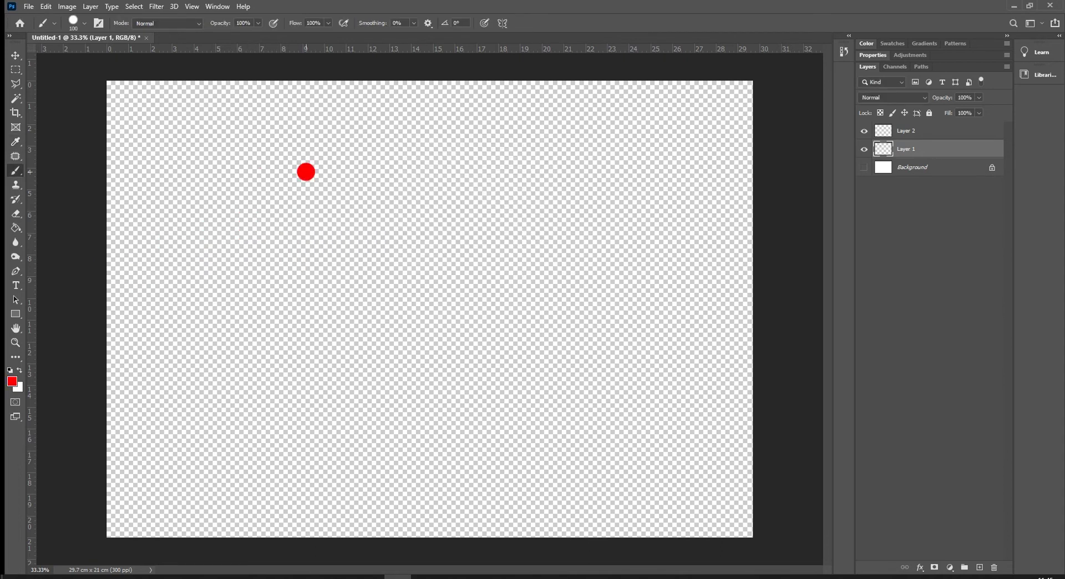
left_click_drag(333, 173, 444, 178)
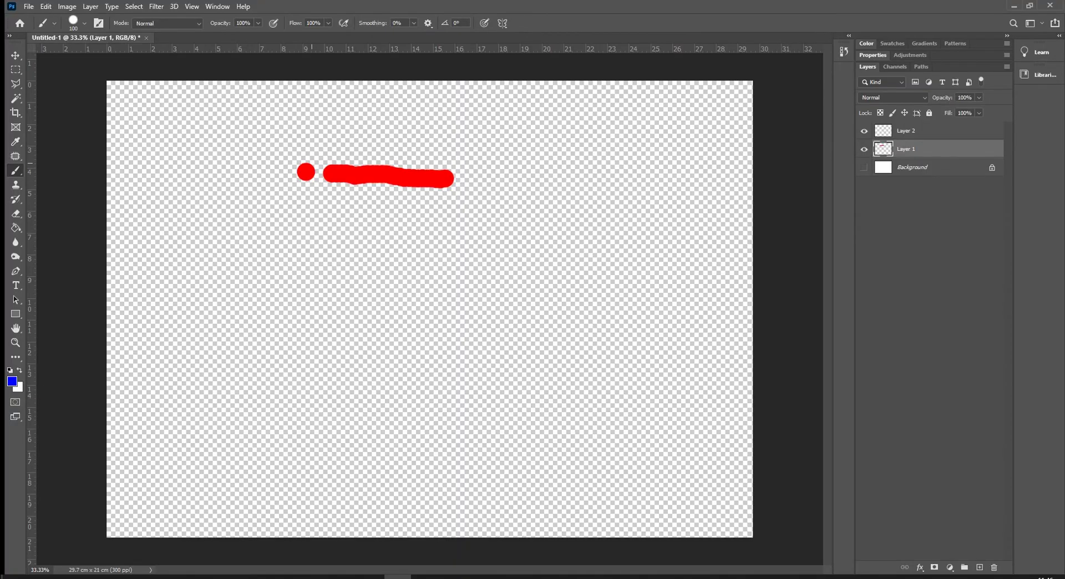
Try blue strokes along the upper and lower edges of the red stroke on Layer 1, and undo them.
left_click_drag(331, 163, 448, 163)
left_click_drag(328, 190, 453, 194)
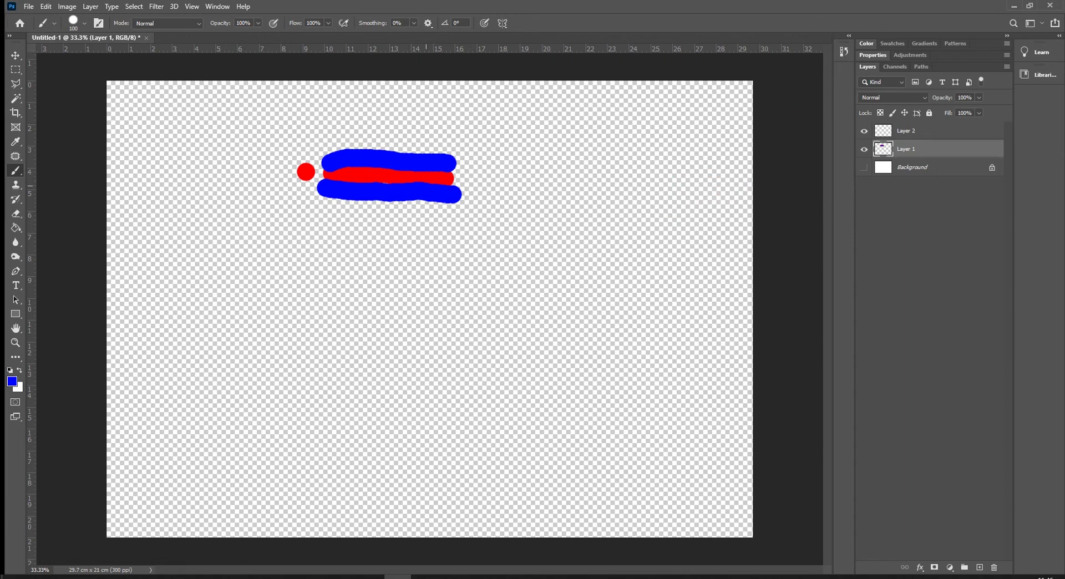
key("ctrl+z")
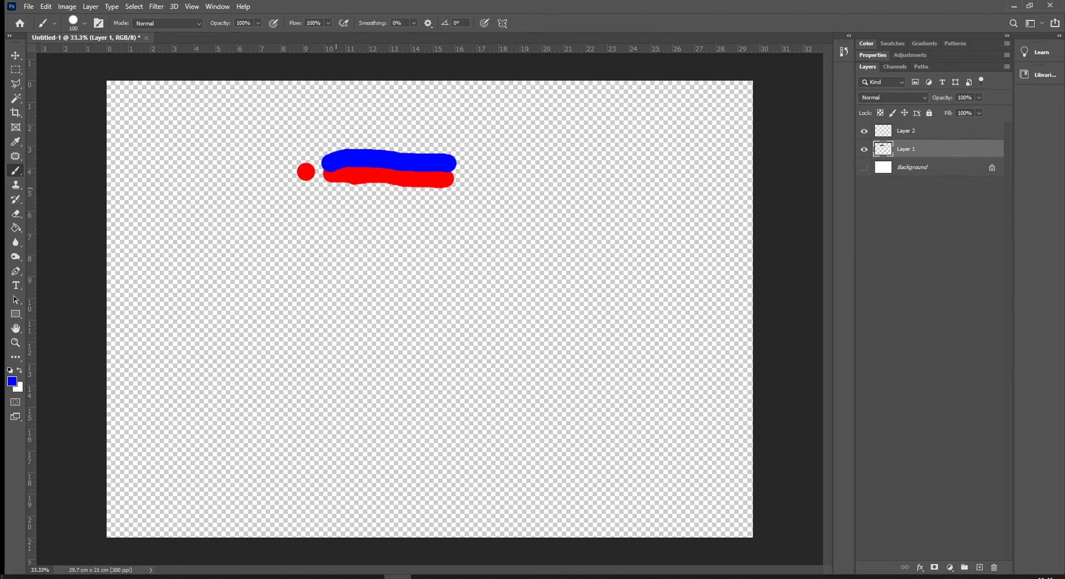
left_click_drag(329, 188, 443, 189)
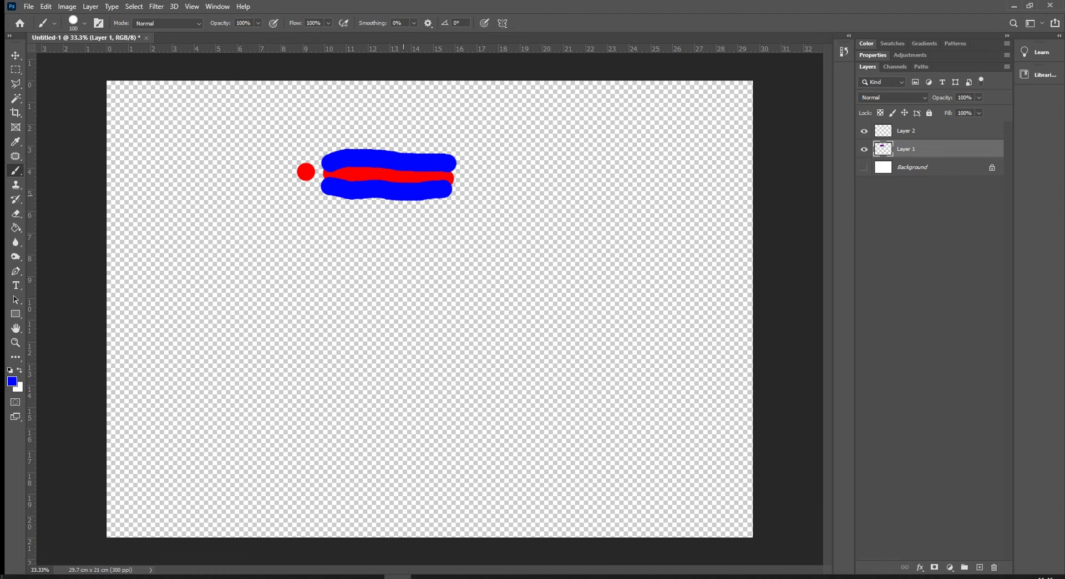
key("ctrl+z")
key("ctrl+z")
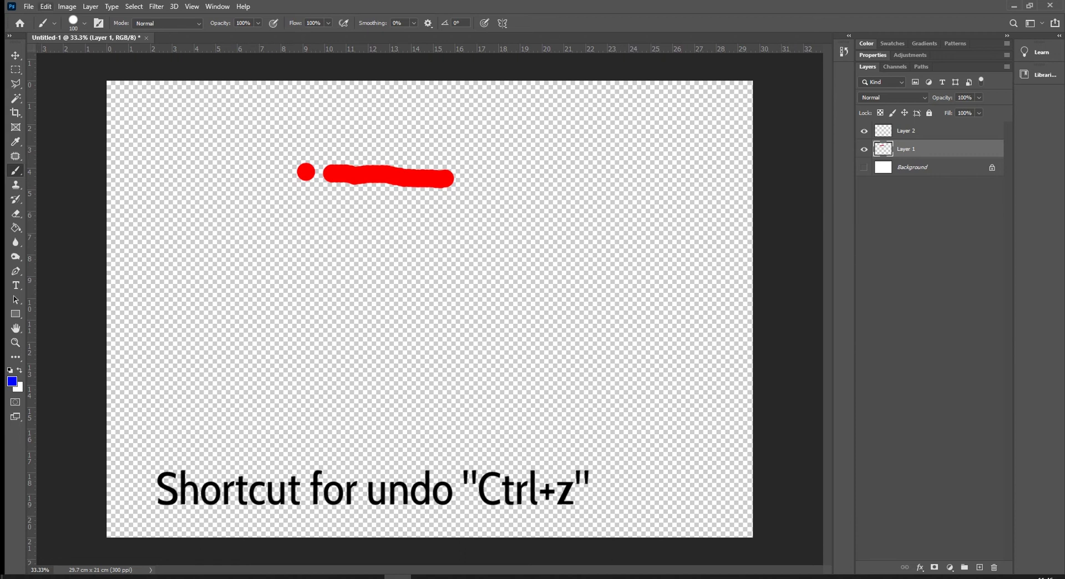
left_click(45, 6)
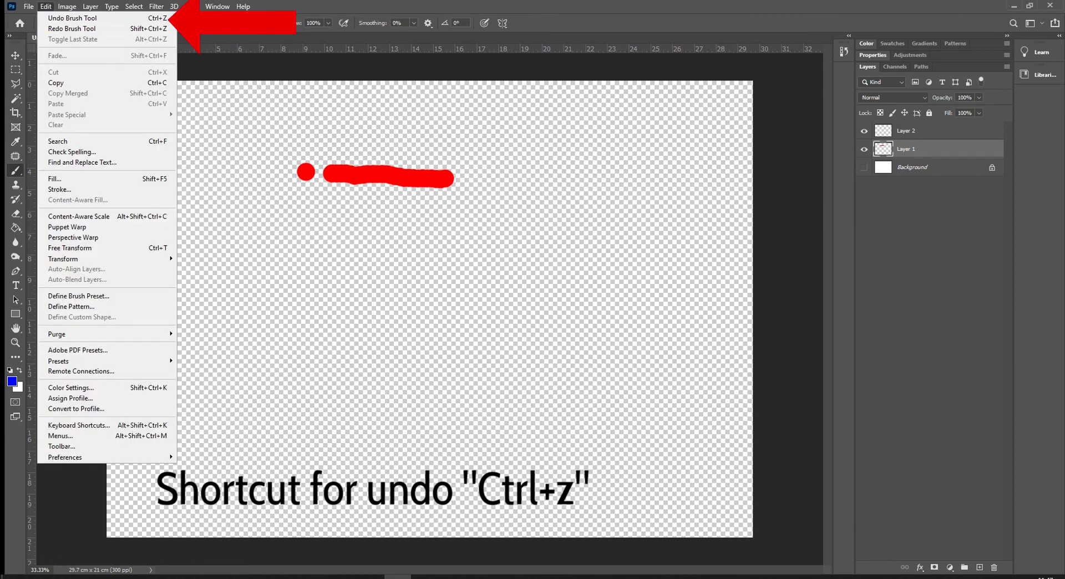
key("Escape")
Paint two horizontal blue strokes on Layer 2, along the upper and lower edges of the red stroke.
left_click(906, 131)
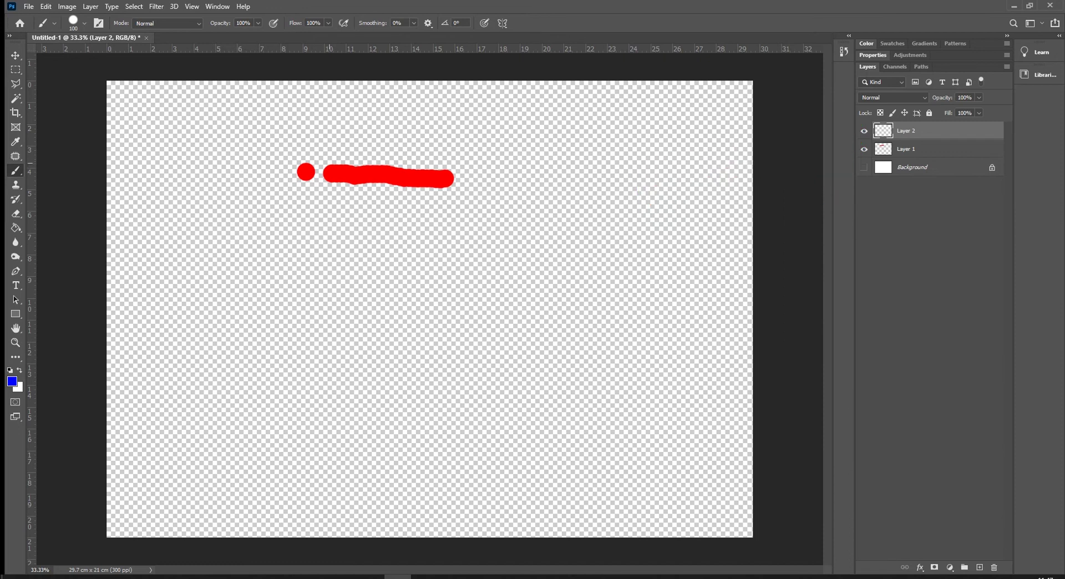
left_click_drag(331, 164, 451, 165)
left_click_drag(327, 192, 455, 193)
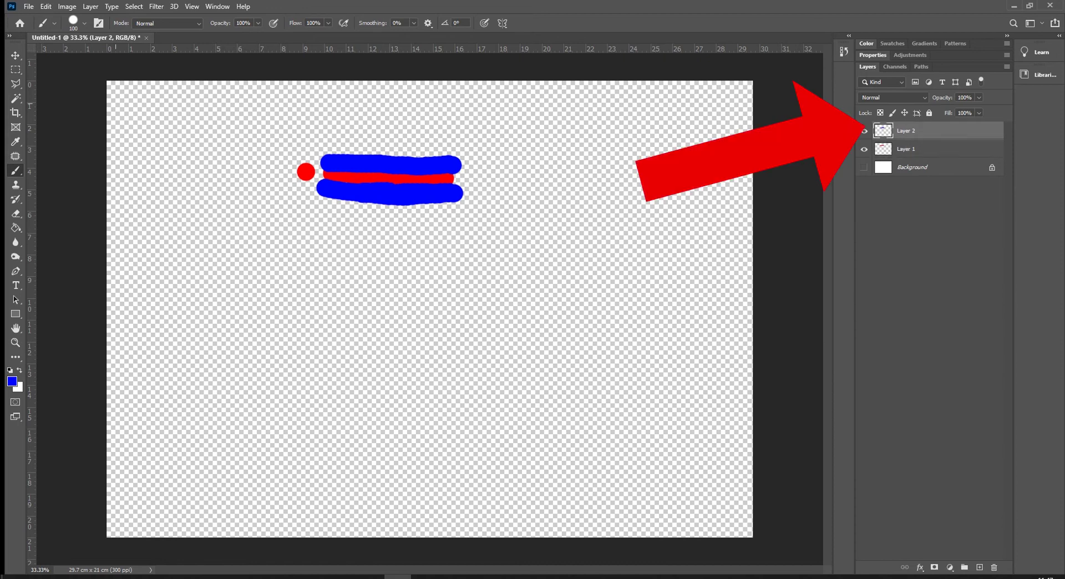
Move the blue strokes of Layer 2 below the red stroke and shift Layer 1 slightly to the right with the Move tool.
key("v")
mouse_move(355, 161)
left_mouse_down()
mouse_move(442, 161)
mouse_move(417, 165)
left_mouse_up()
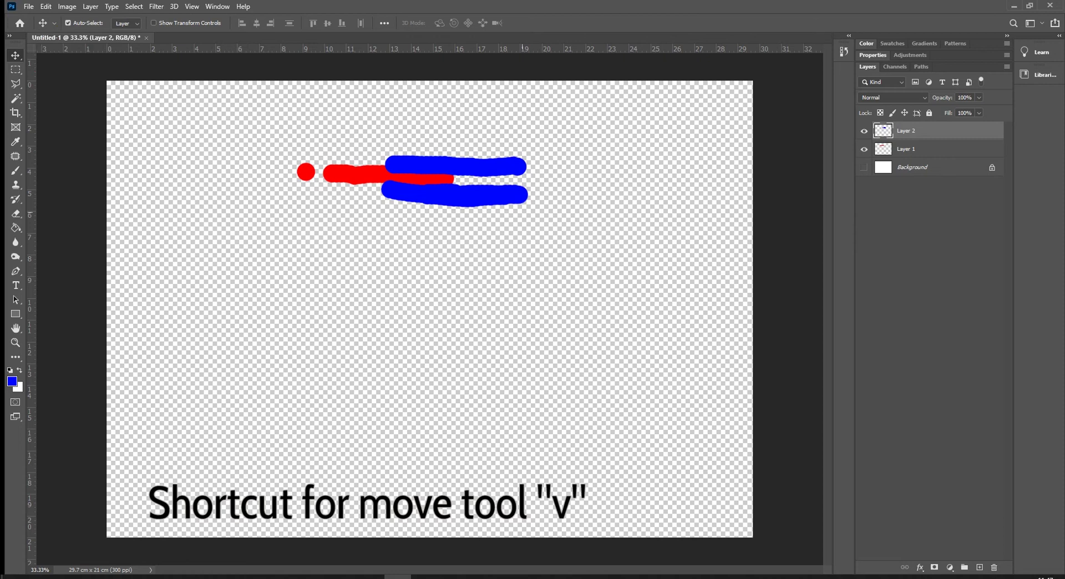
mouse_move(468, 165)
left_mouse_down()
mouse_move(394, 247)
mouse_move(385, 237)
left_mouse_up()
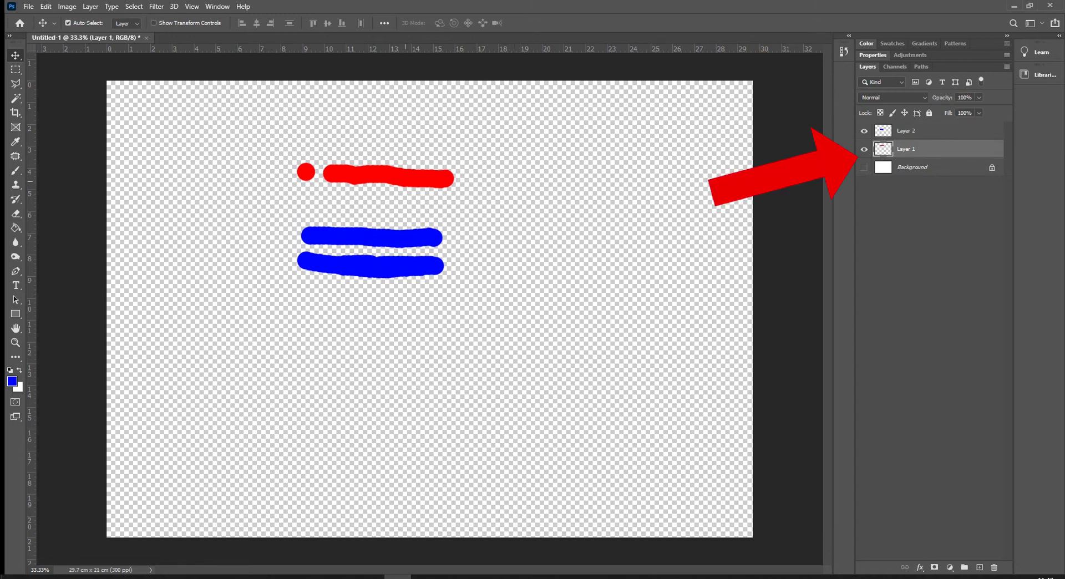
mouse_move(415, 178)
left_mouse_down()
mouse_move(421, 210)
mouse_move(422, 177)
left_mouse_up()
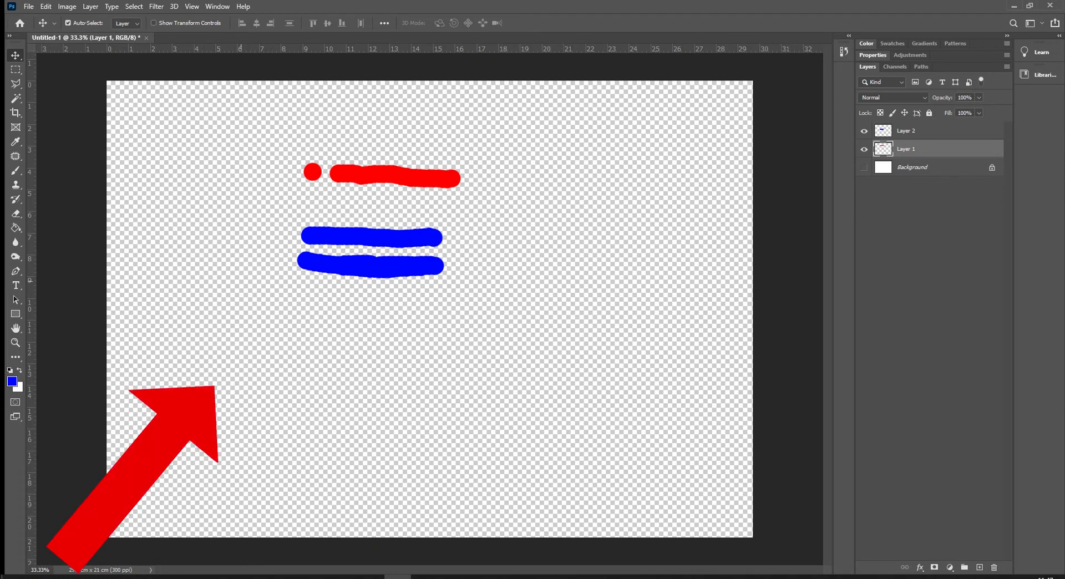
Make the Background layer visible and move Layer 2's blue strokes back over the edges of the red stroke.
left_click(864, 167)
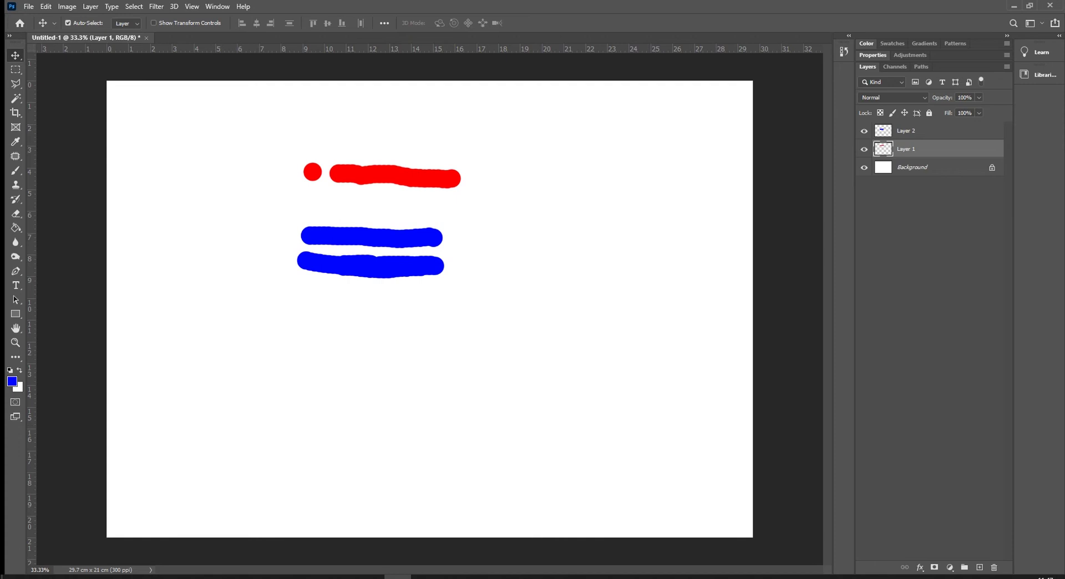
left_click(865, 167)
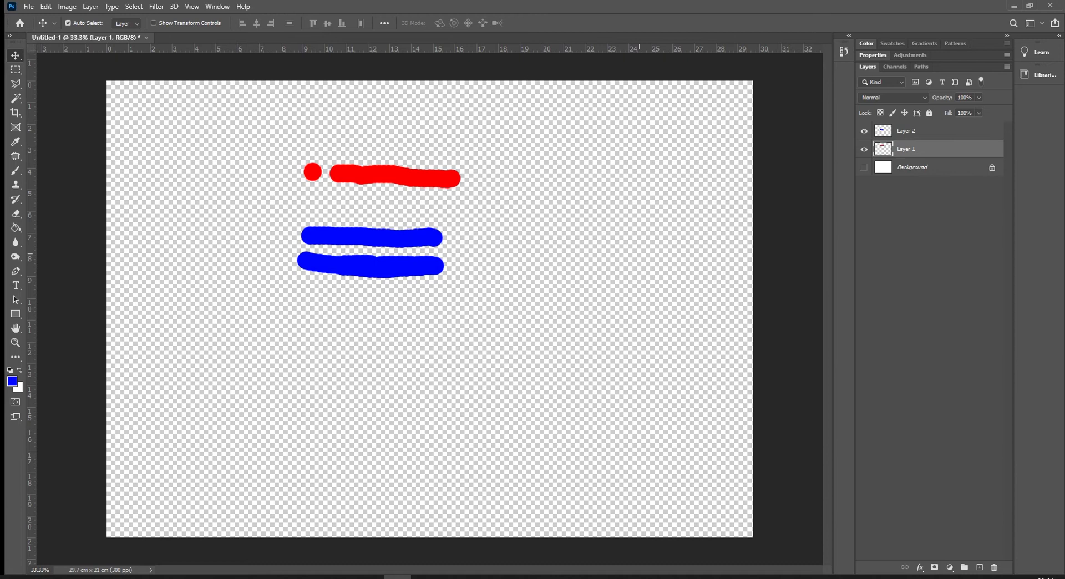
left_click(864, 167)
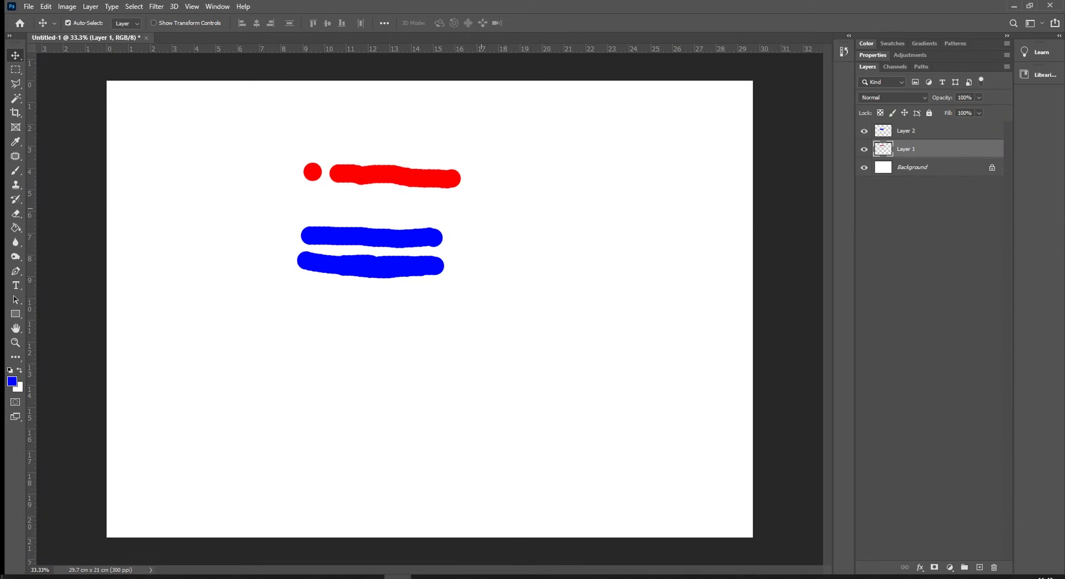
mouse_move(407, 238)
left_mouse_down()
mouse_move(440, 154)
mouse_move(432, 164)
left_mouse_up()
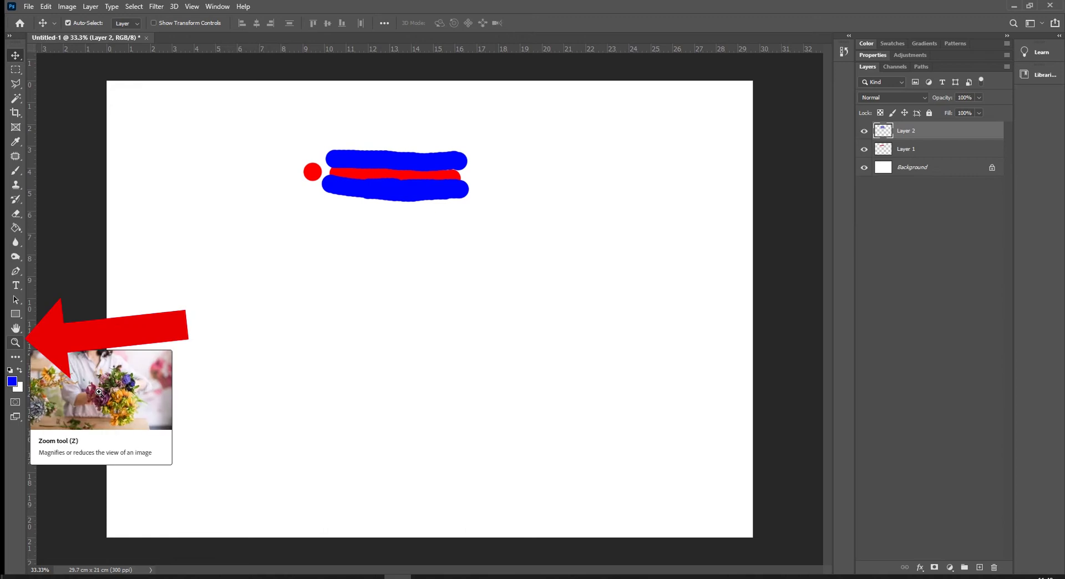
Magnify the painted strokes to 100% with the Zoom tool, zoom back out to 33.33%, and zoom in again.
key("z")
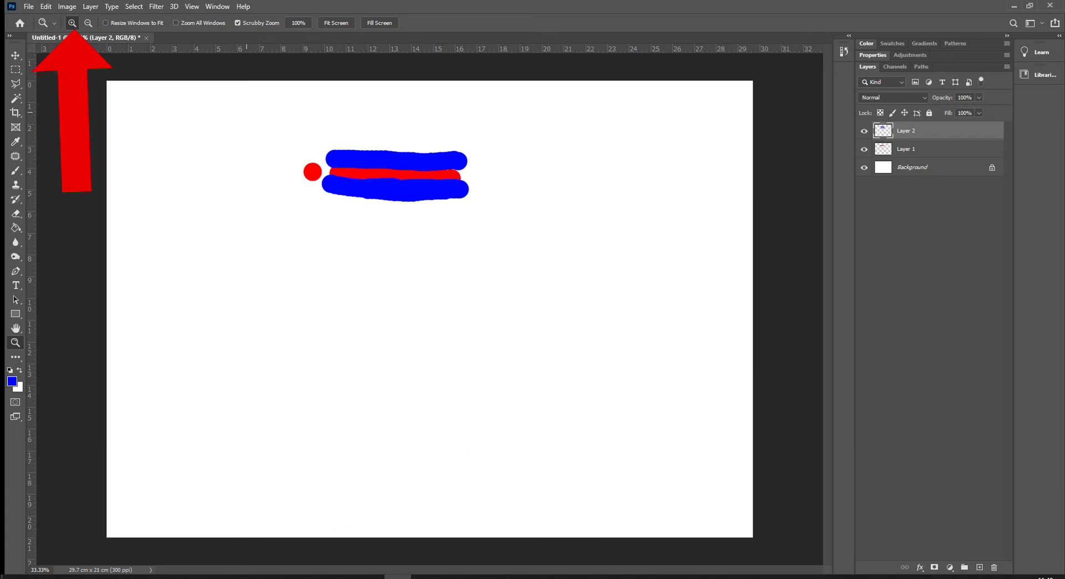
left_click(396, 182)
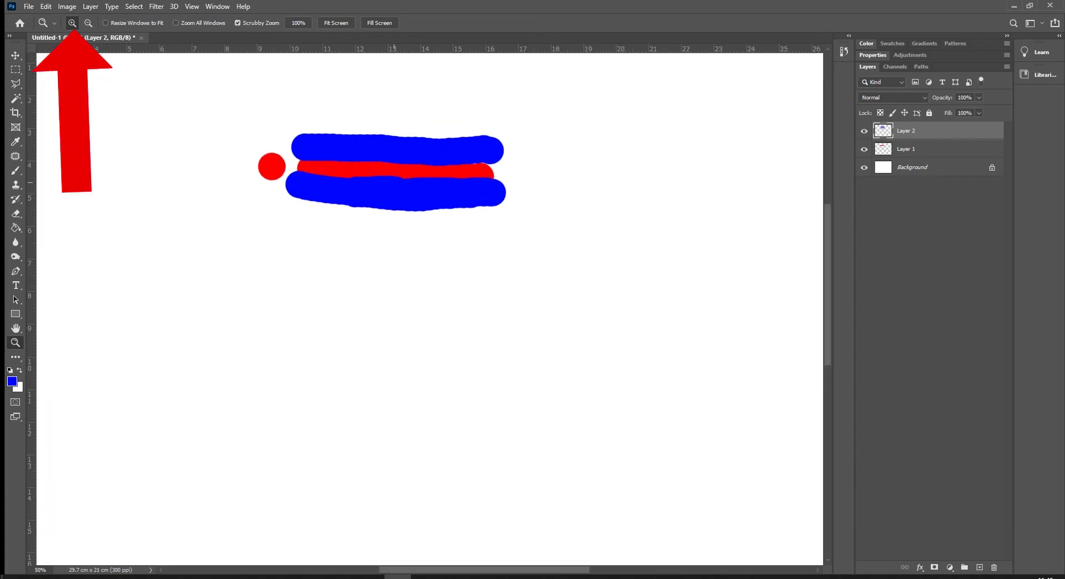
left_click(396, 181)
left_click(397, 178)
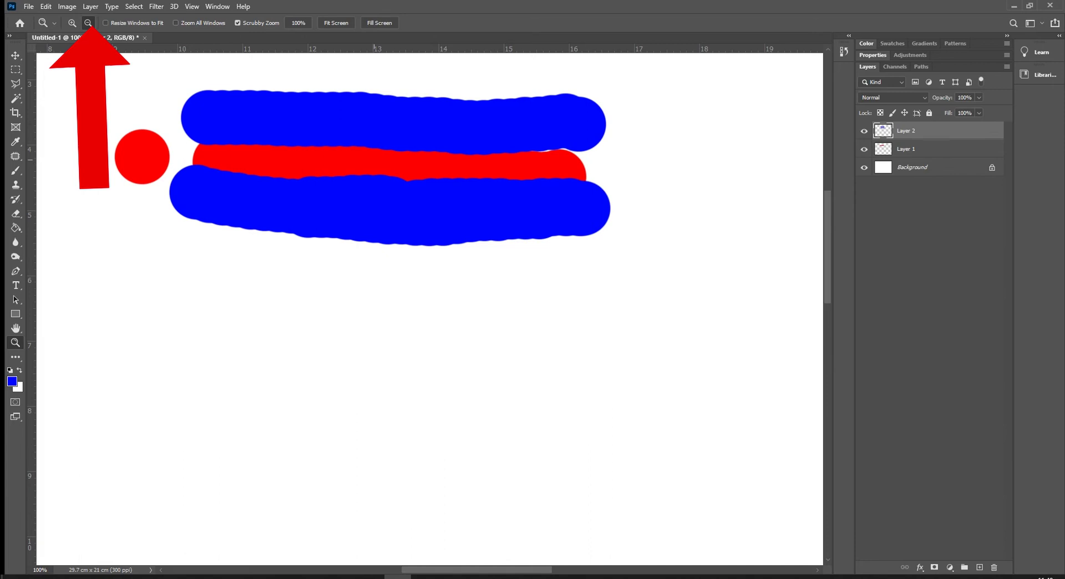
left_click(397, 180)
left_click(397, 180)
left_click(397, 179)
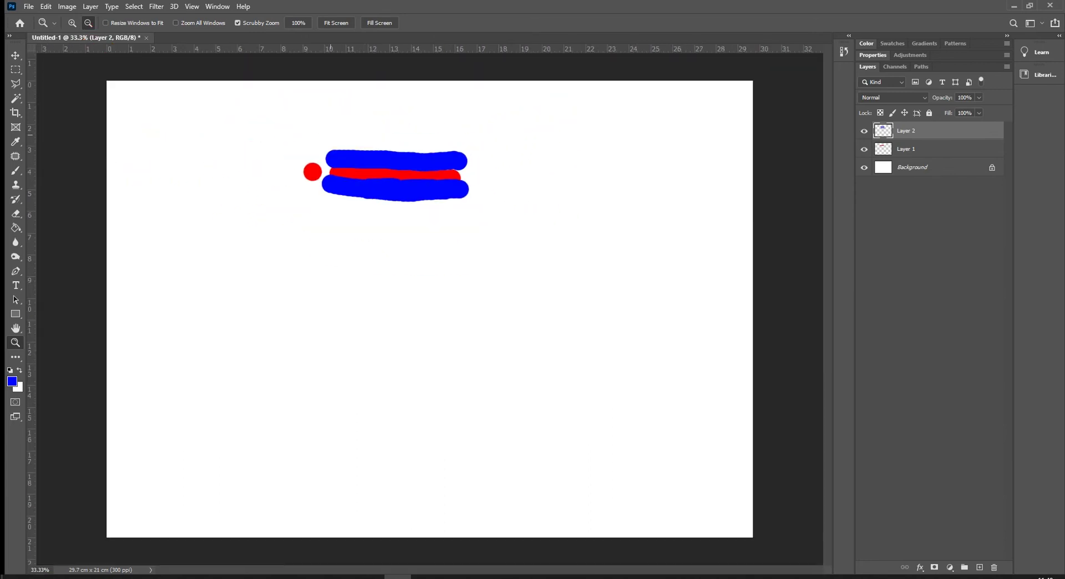
left_click(72, 23)
left_click(379, 168)
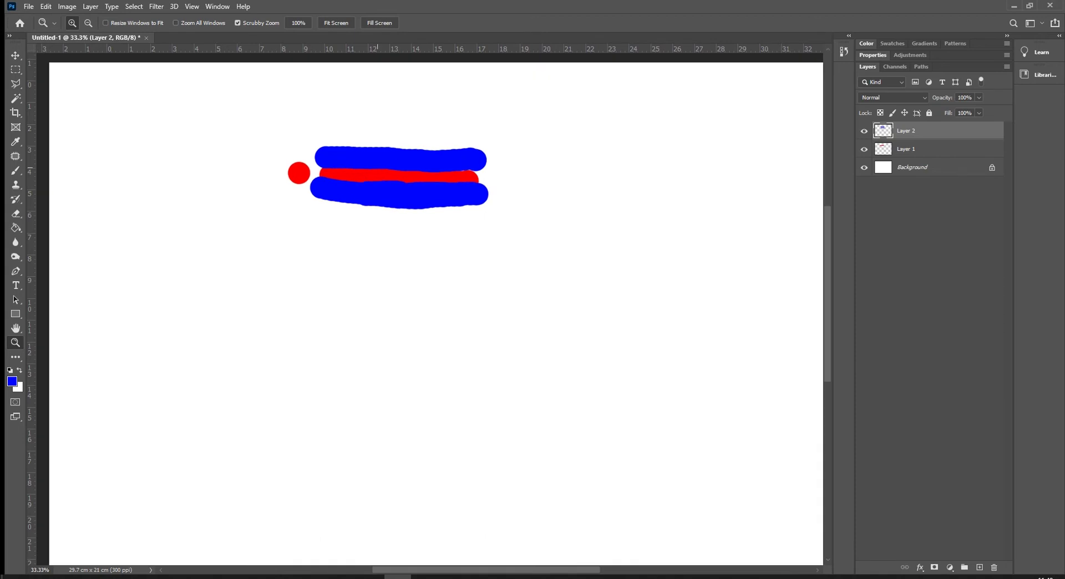
left_click(391, 170)
scroll(385, 175, "up", 1)
Examine the edges of the red and blue strokes at varying magnifications with the Move tool active, ending at about 312%.
key("v")
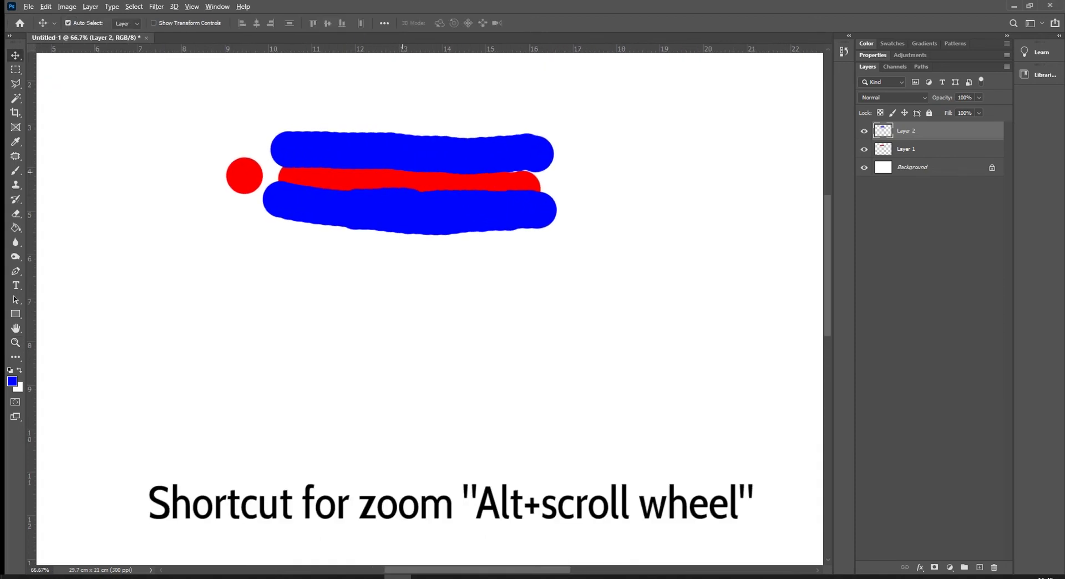
scroll(452, 183, "up", 4)
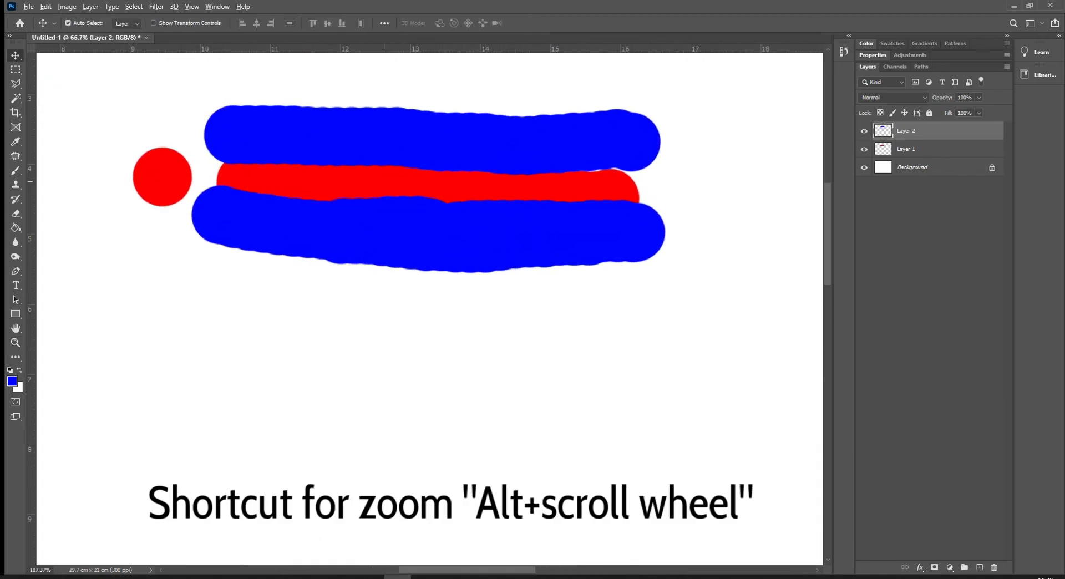
scroll(452, 183, "down", 4)
scroll(452, 183, "up", 3)
scroll(388, 189, "down", 4)
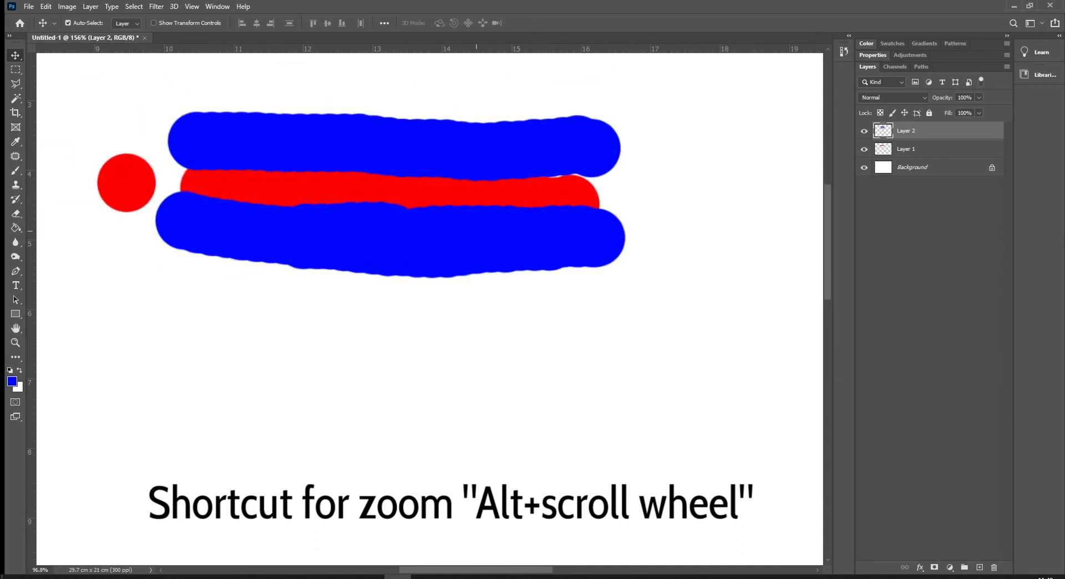
scroll(389, 189, "up", 3)
scroll(519, 215, "up", 5)
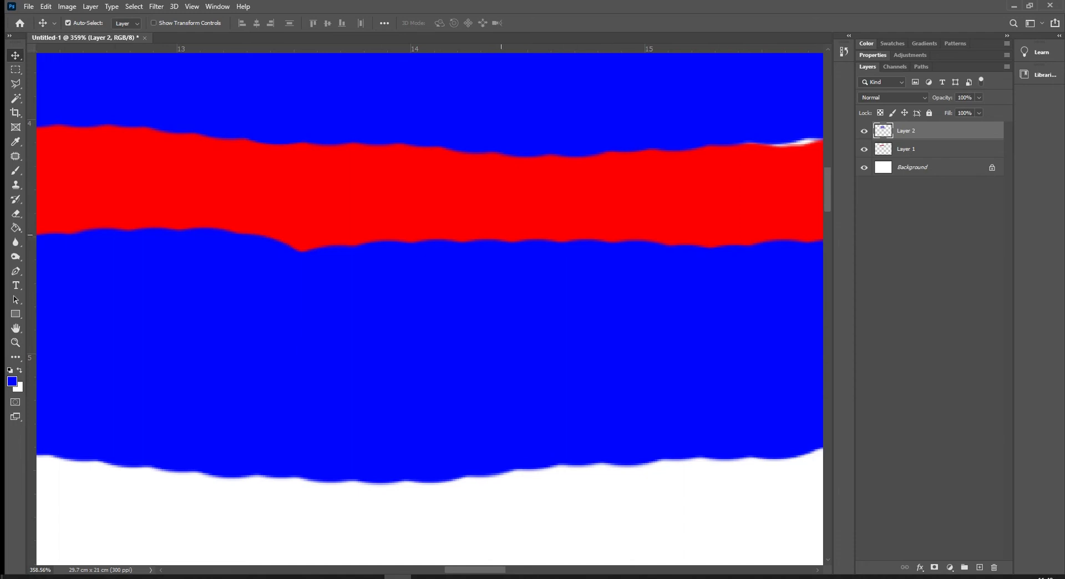
scroll(608, 191, "down", 3)
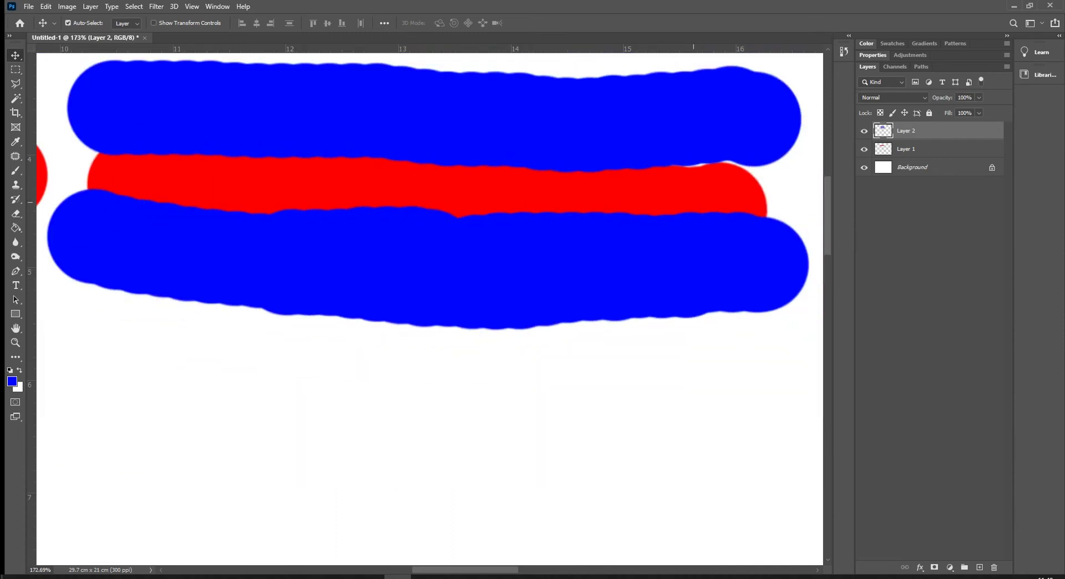
scroll(734, 178, "up", 6)
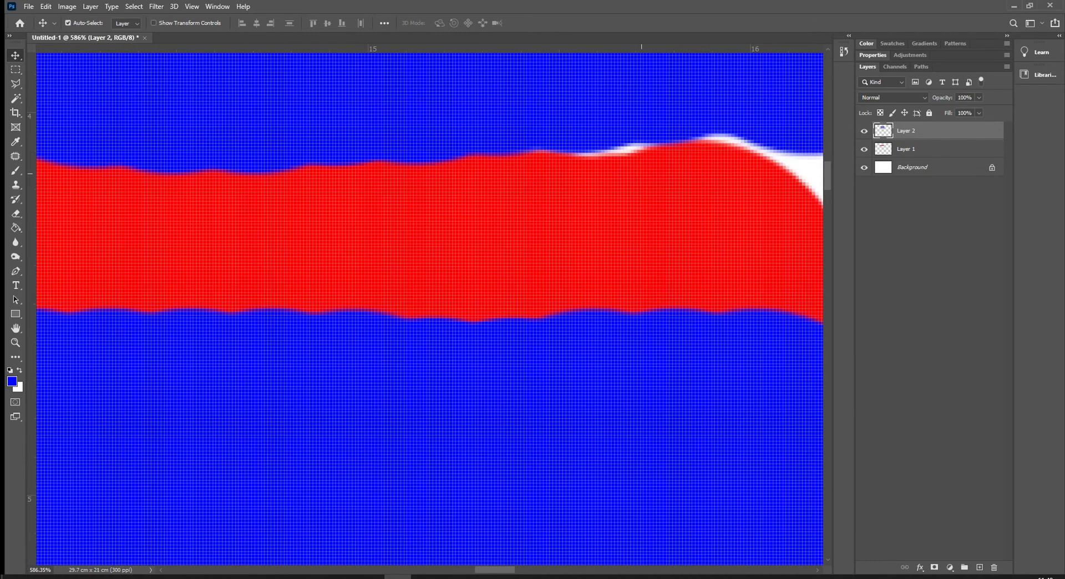
scroll(430, 308, "down", 4)
scroll(430, 308, "up", 4)
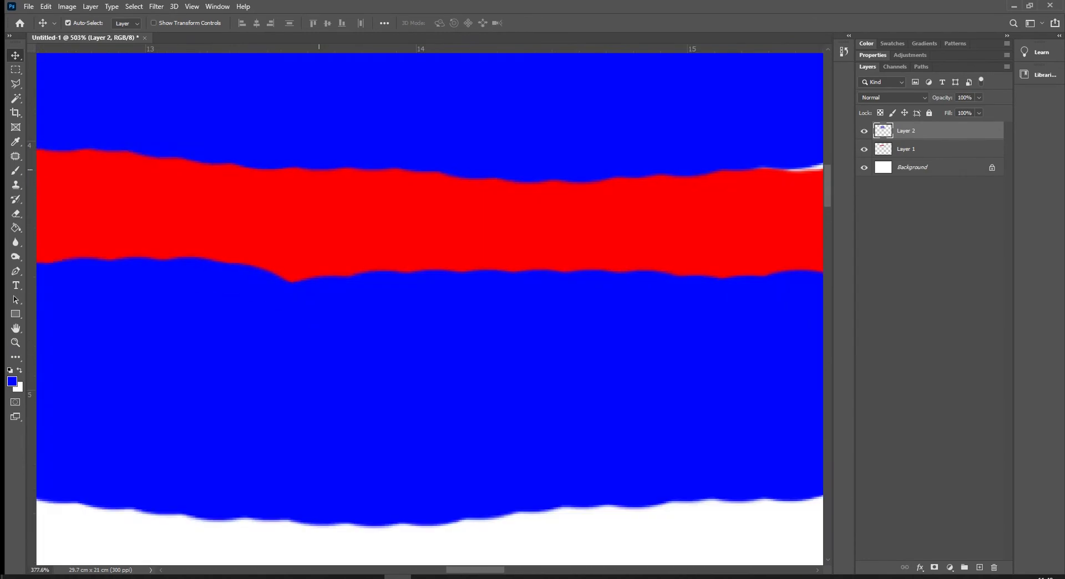
scroll(321, 166, "down", 1)
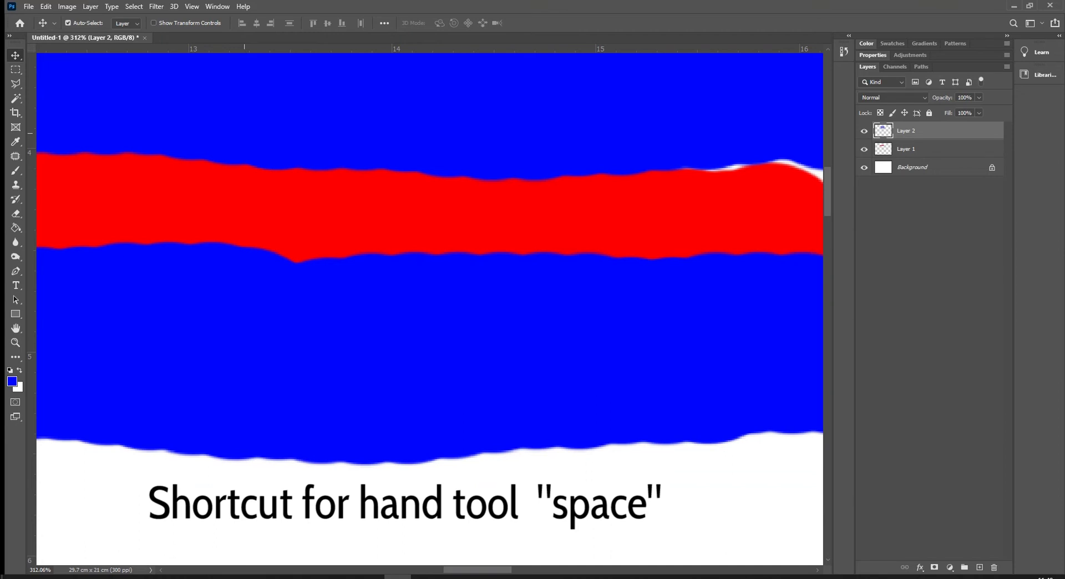
Pan across the magnified strokes with the Hand tool, undoing an accidental move of Layer 1.
left_click_drag(244, 133, 245, 133)
left_click_drag(245, 133, 487, 298)
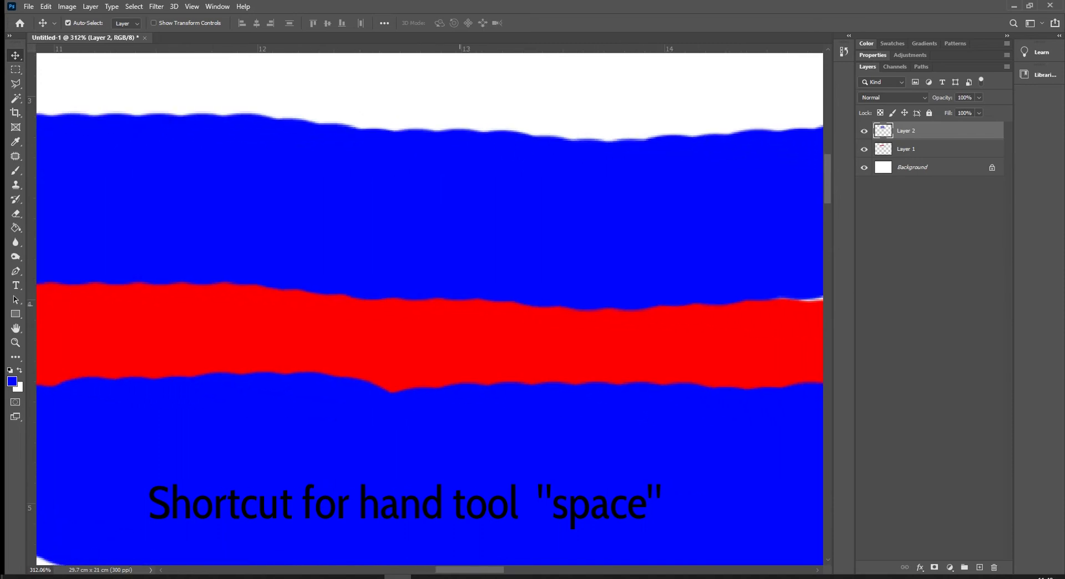
left_click_drag(717, 274, 261, 268)
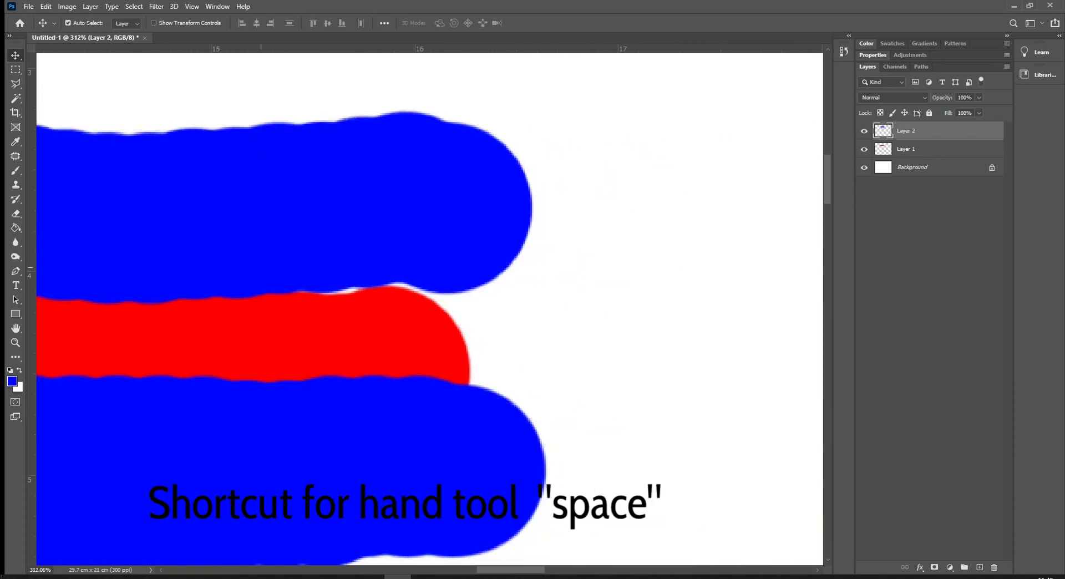
left_click_drag(294, 333, 616, 278)
key("ctrl+z")
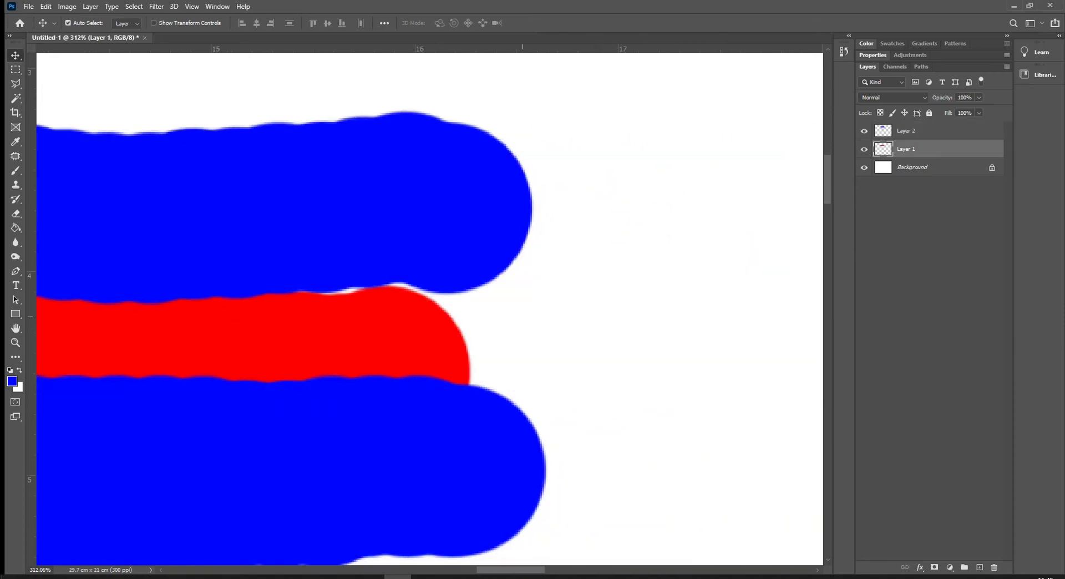
mouse_move(253, 334)
left_mouse_down()
mouse_move(671, 258)
mouse_move(721, 326)
left_mouse_up()
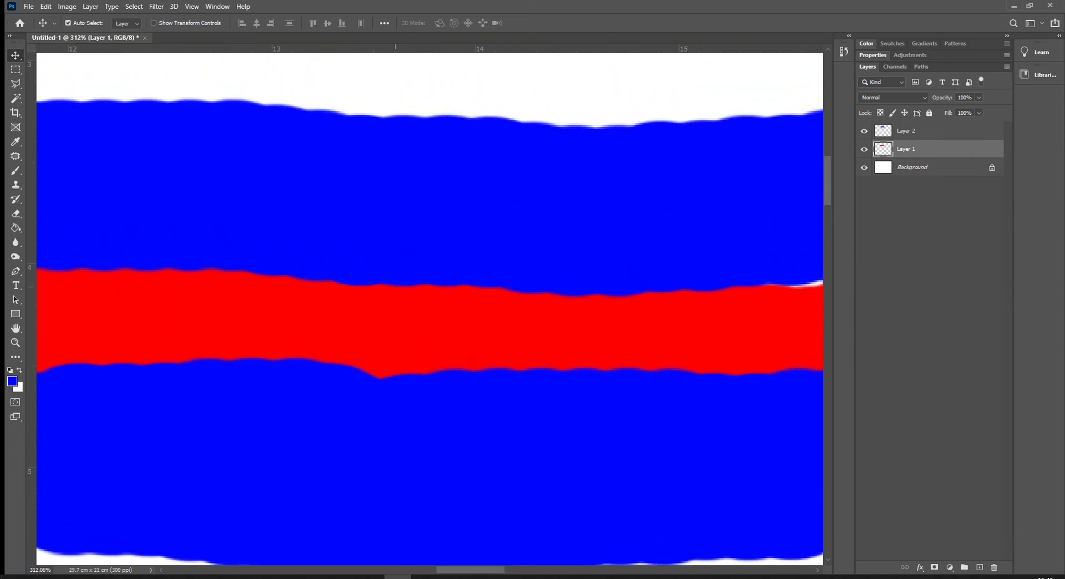
Show the Navigator and dock it in the same group as Layers, Channels and Paths.
left_click(217, 6)
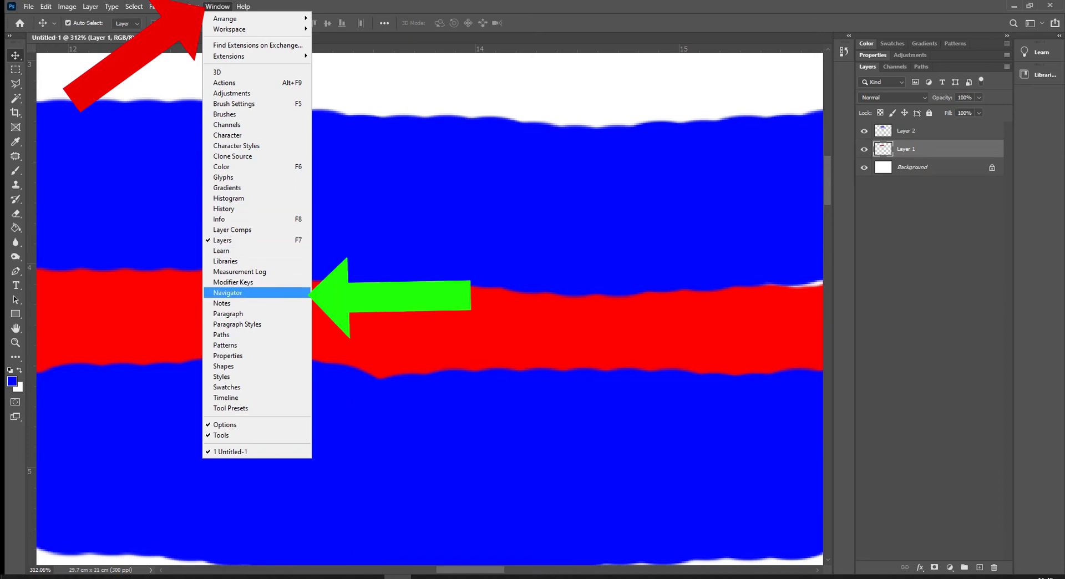
key("Return")
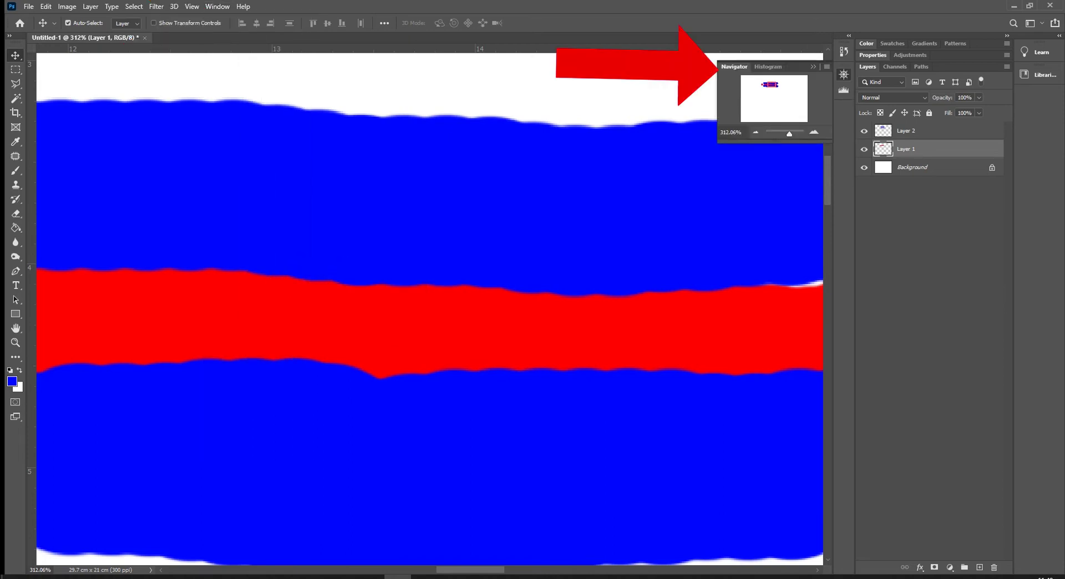
left_click_drag(734, 67, 895, 65)
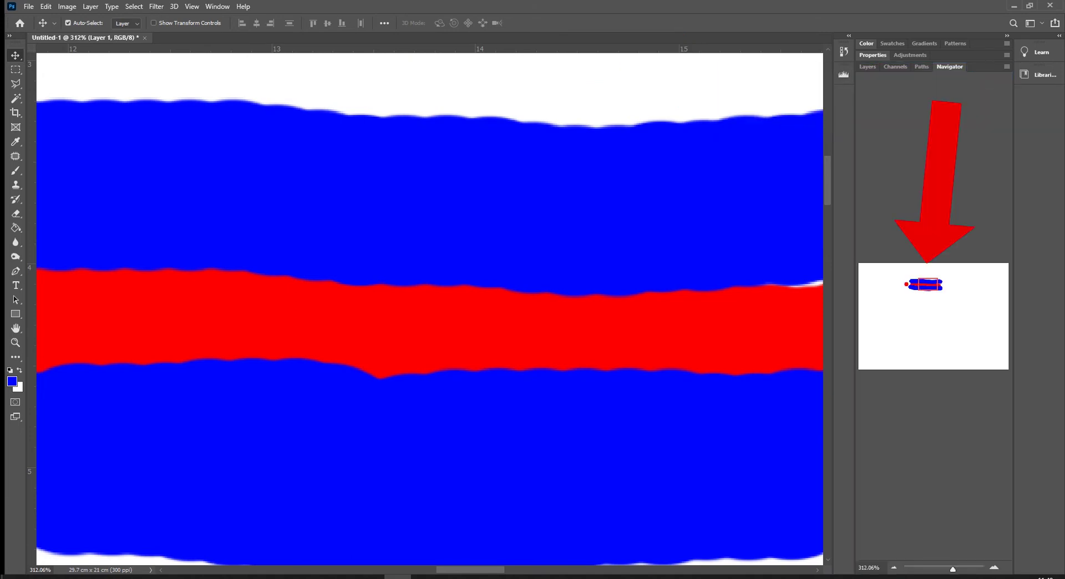
Pan below the strokes with the Navigator, zoom out and back to 100%, and magnify the strokes' right ends to about 307%.
mouse_move(929, 285)
left_mouse_down()
mouse_move(940, 283)
mouse_move(910, 290)
mouse_move(932, 322)
mouse_move(913, 311)
mouse_move(929, 297)
left_mouse_up()
left_click(894, 568)
left_click(894, 568)
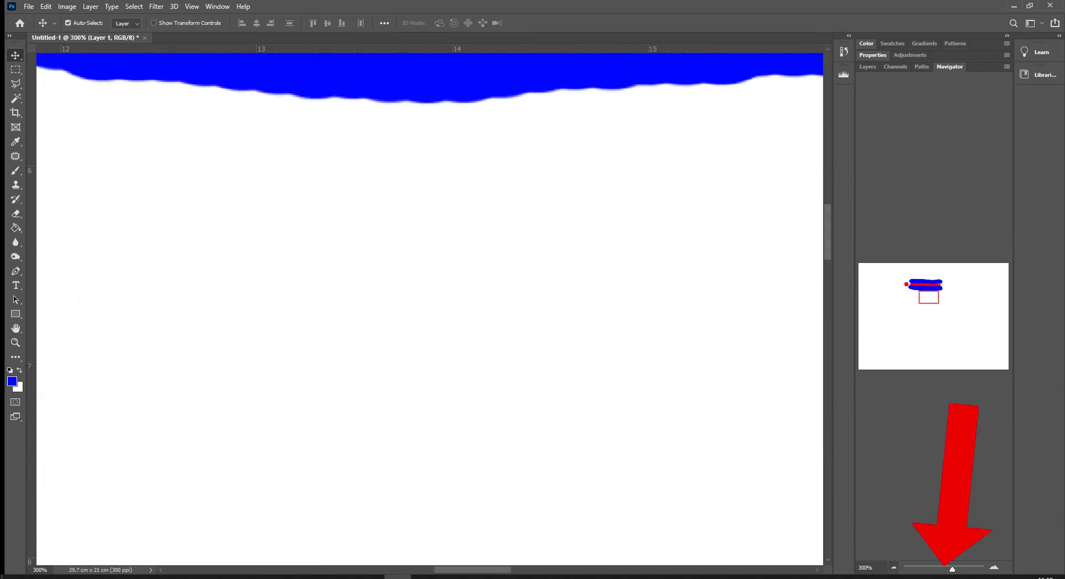
left_click(894, 568)
left_click(894, 567)
left_click(894, 568)
left_click(893, 567)
left_click(995, 567)
left_click(994, 568)
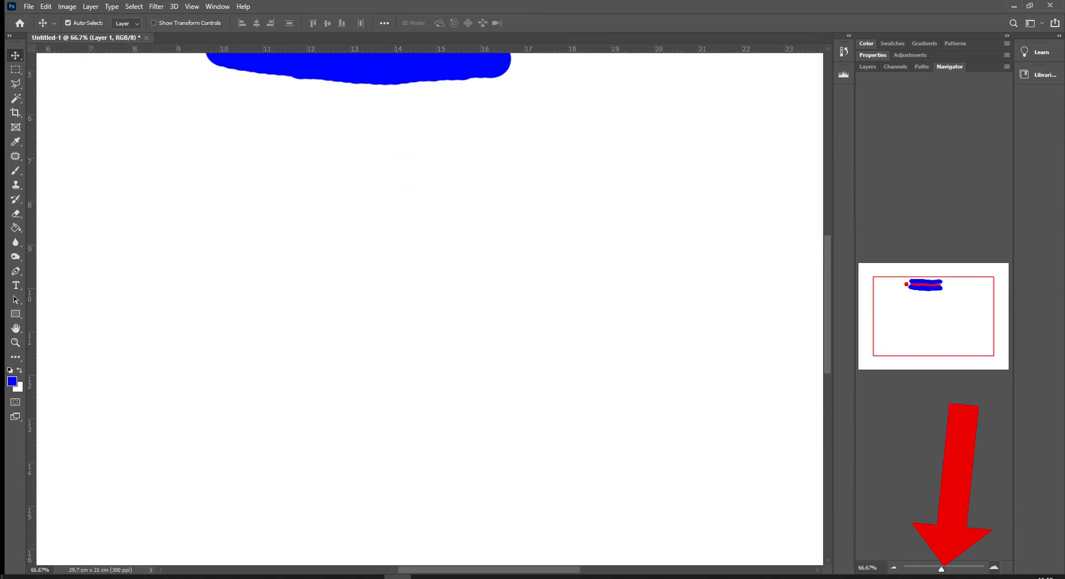
left_click(995, 568)
left_click_drag(934, 316, 928, 296)
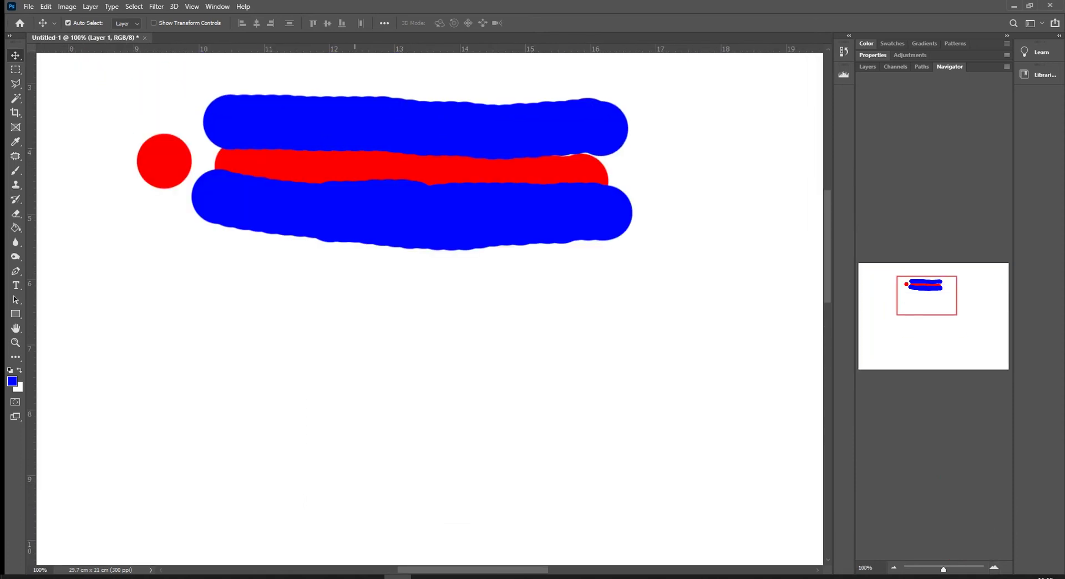
scroll(379, 156, "up", 5)
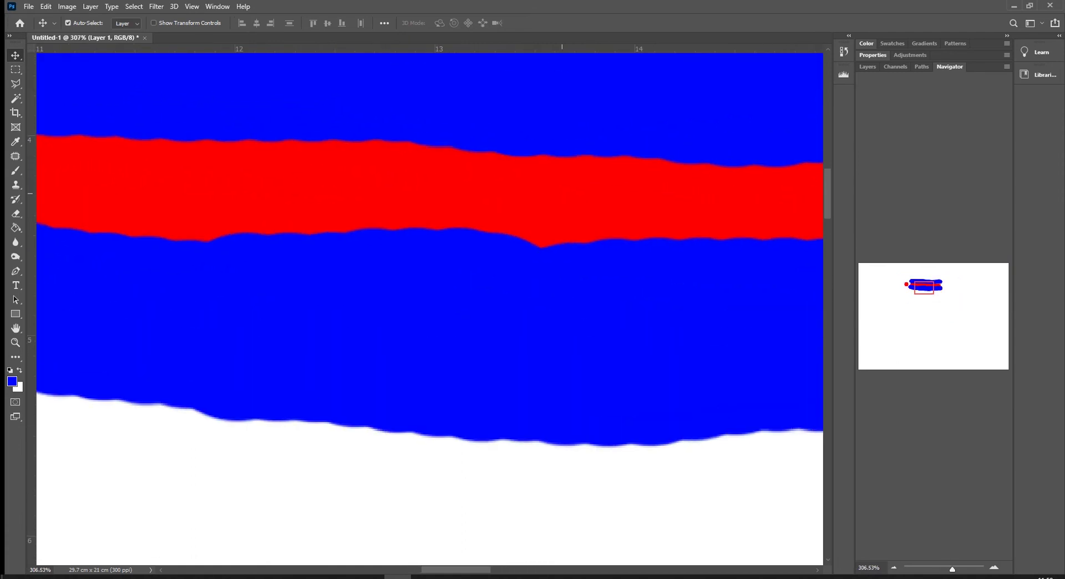
left_click_drag(821, 216, 459, 267)
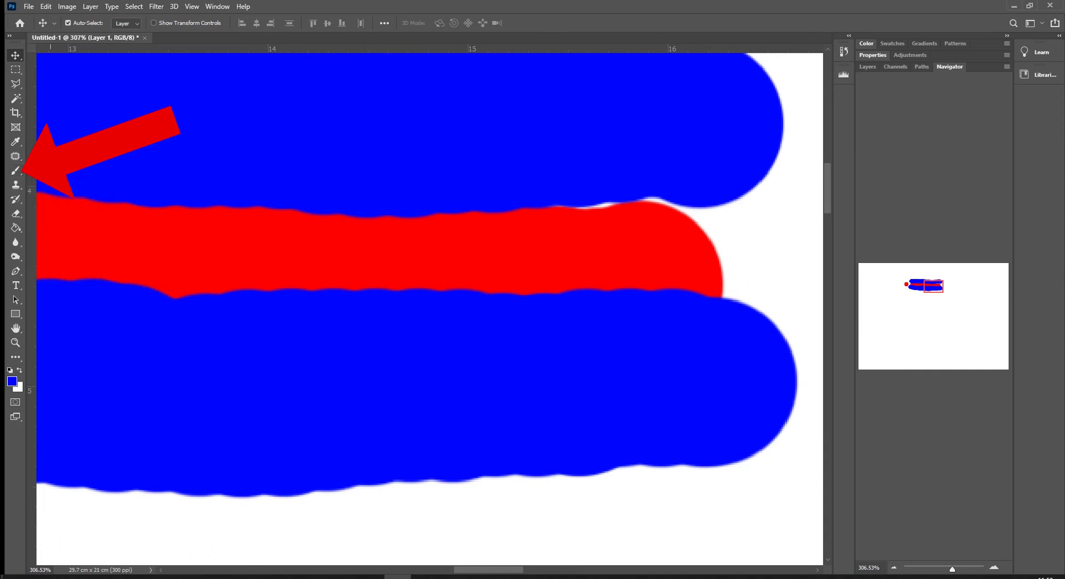
Activate the Brush tool and browse its presets, expanding the Wet Media Brushes group and returning to General Brushes.
left_click(15, 170)
right_click(394, 230)
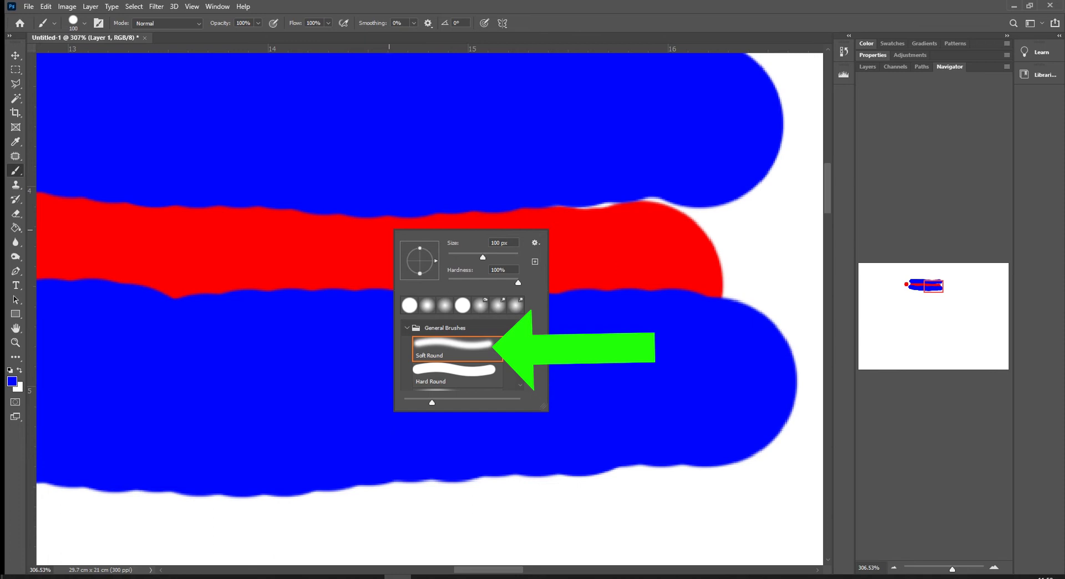
scroll(452, 355, "down", 4)
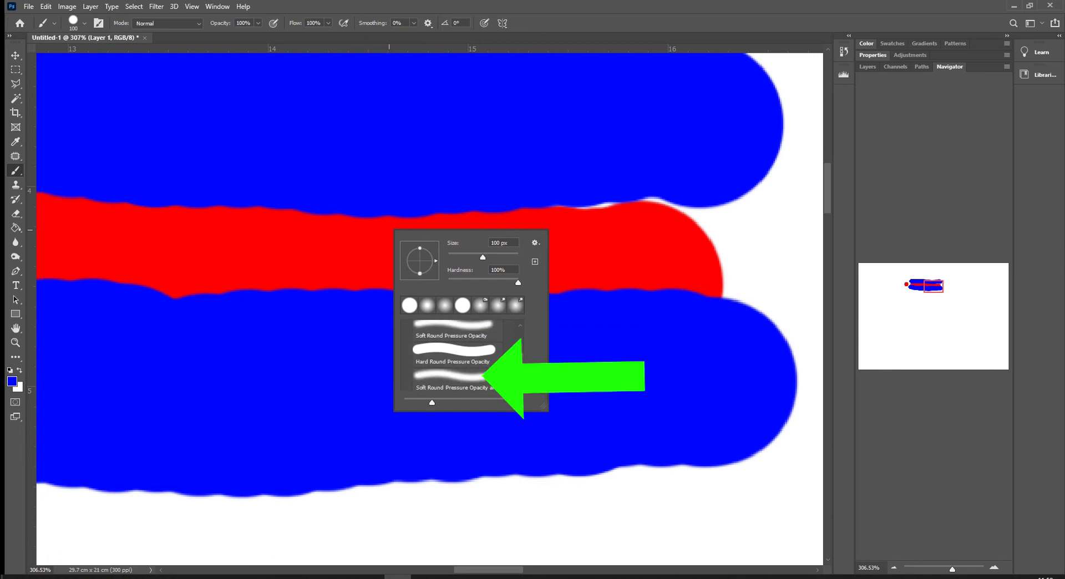
scroll(461, 355, "down", 4)
left_click(407, 366)
scroll(458, 355, "down", 7)
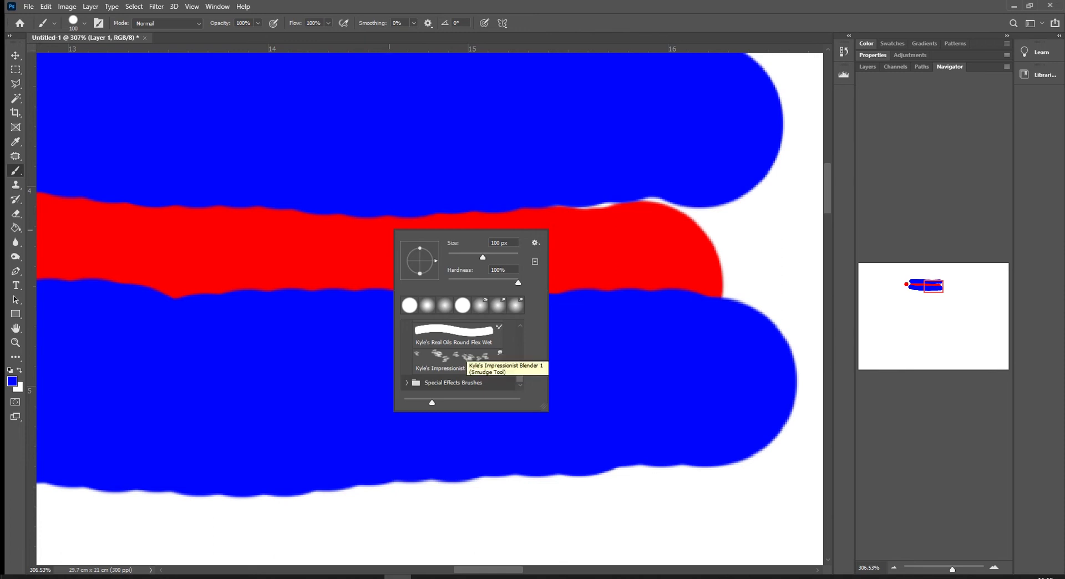
scroll(461, 360, "up", 10)
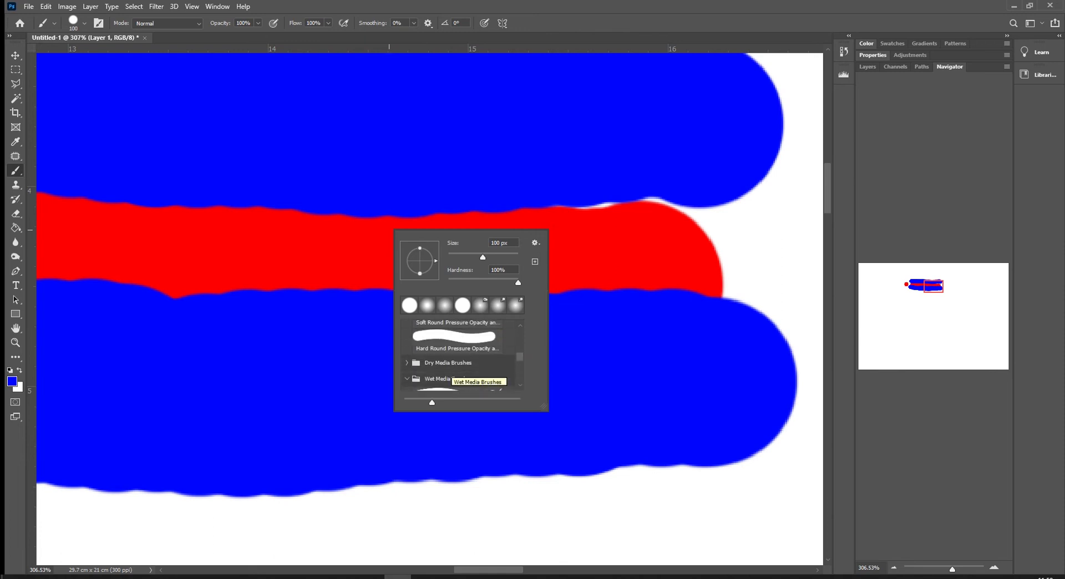
scroll(450, 378, "up", 5)
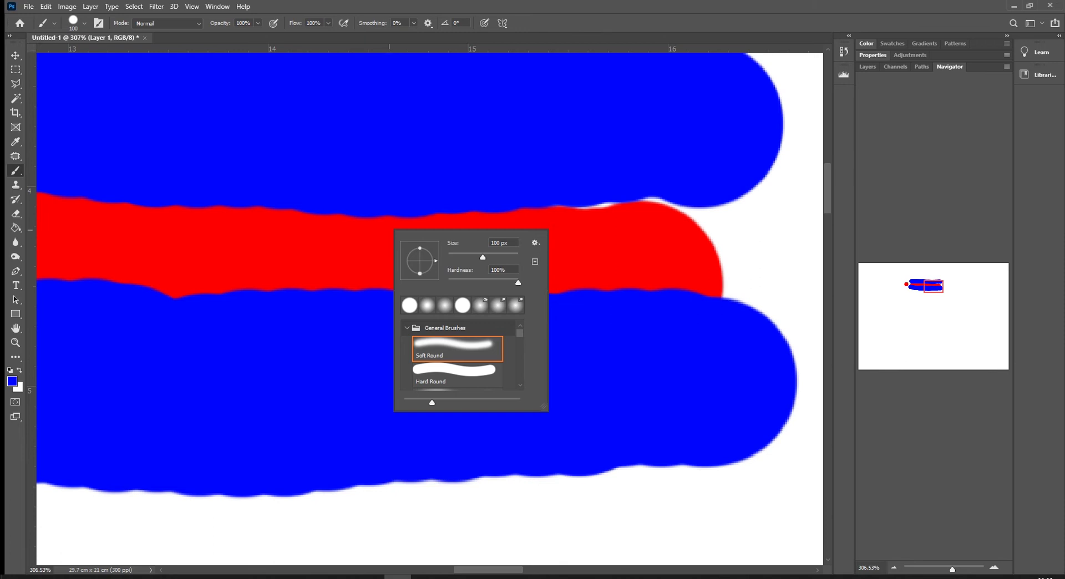
Try different brush sizes including 20 px, and set the brush size to 124 px.
left_click_drag(482, 256, 464, 257)
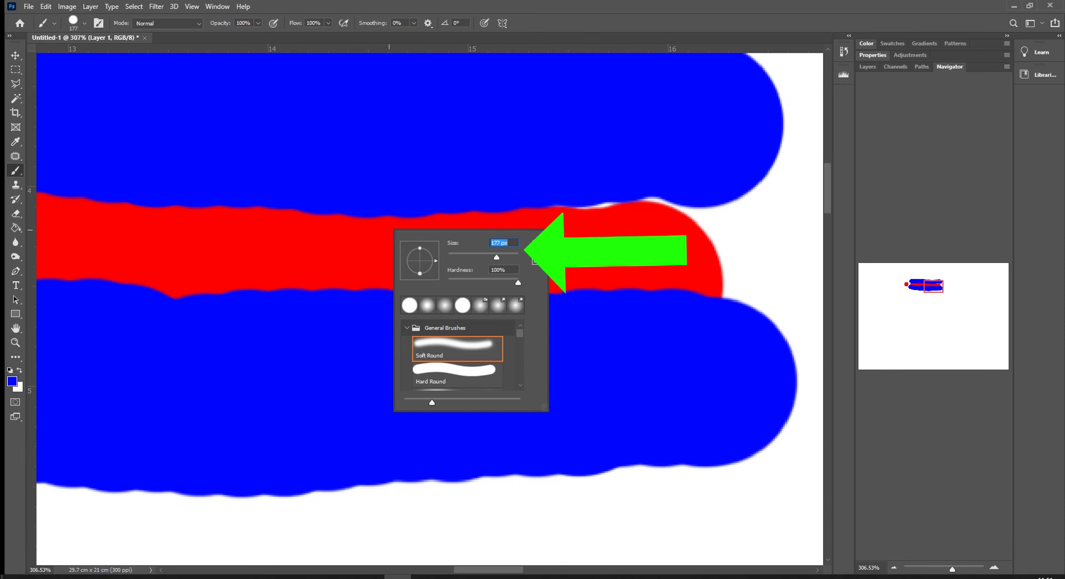
type("1")
key("Return")
type("20")
key("Return")
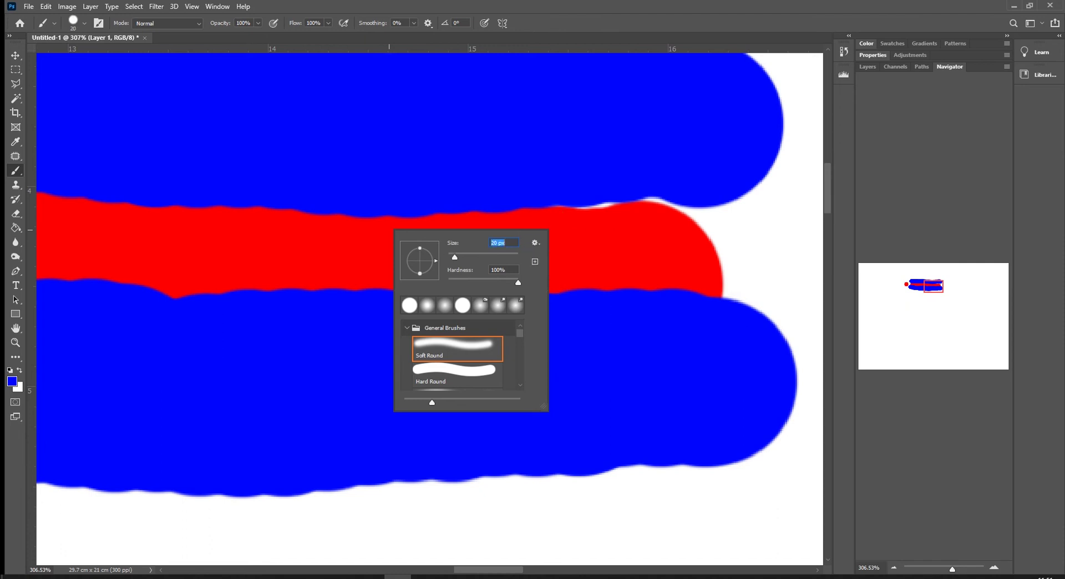
type("124")
key("Return")
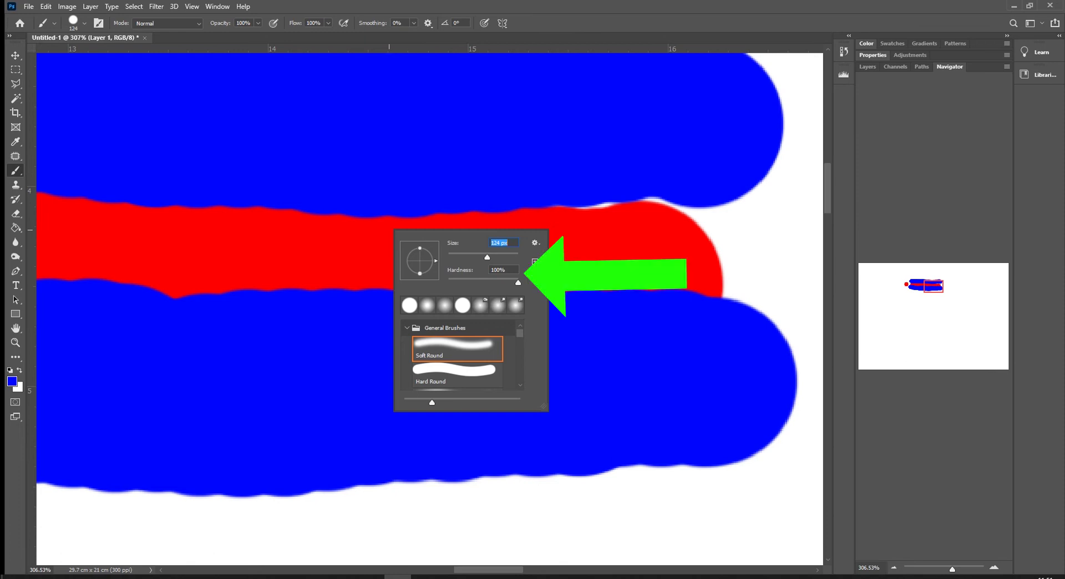
left_click(254, 341)
key("ctrl+z")
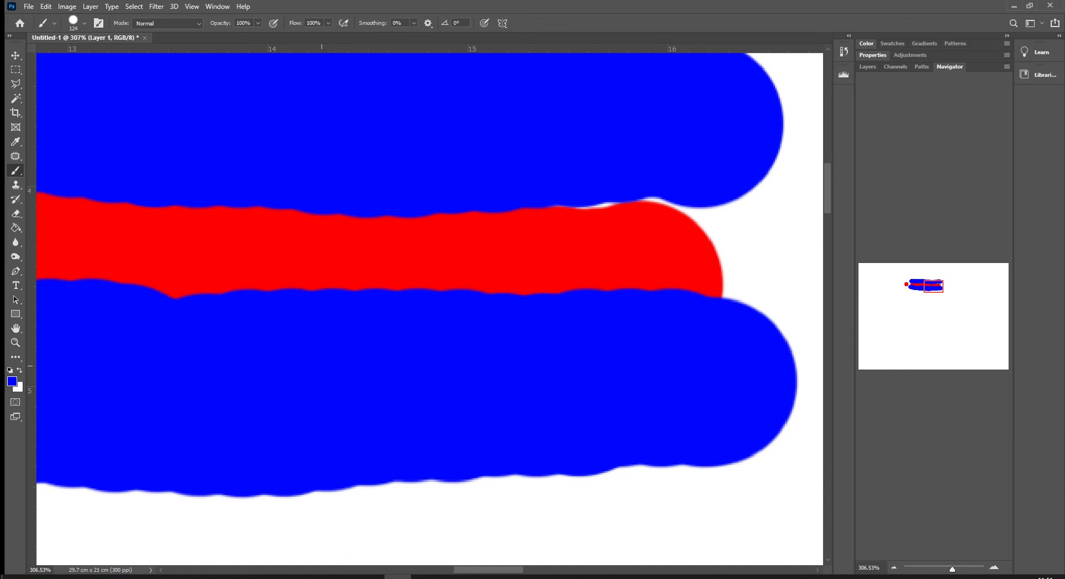
Reset the colours to default and paint a hard black stroke about 16 cm long below the coloured strokes, with the whole document in view.
key("ctrl+0")
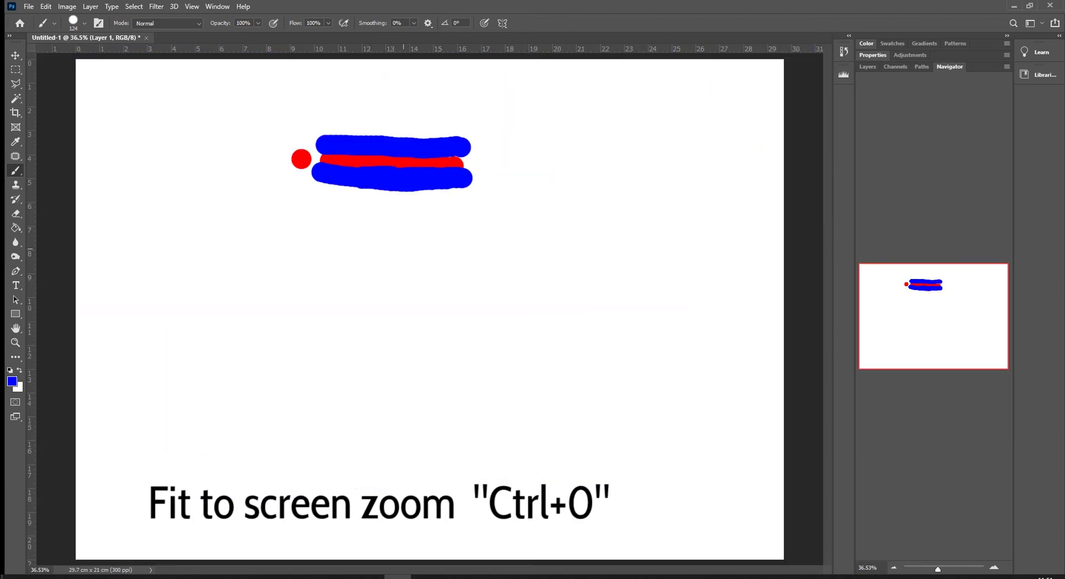
key("d")
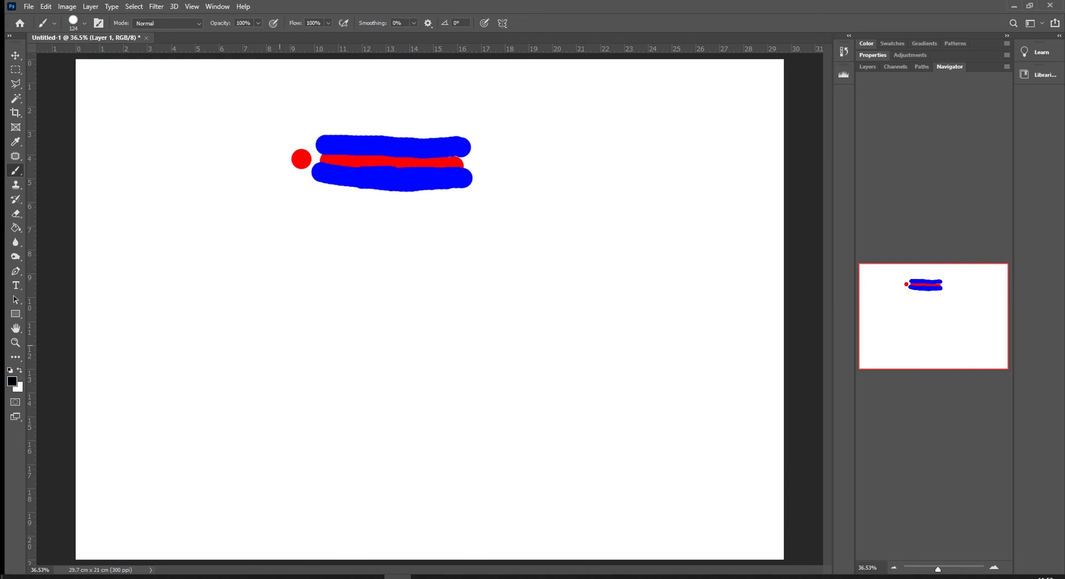
left_click_drag(229, 319, 591, 328)
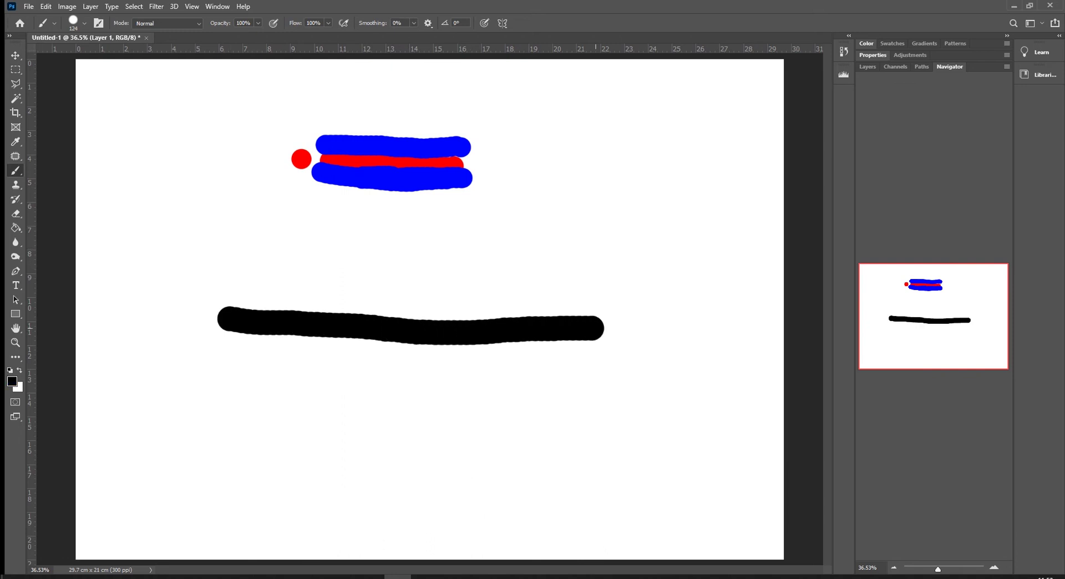
Set the brush hardness to 0% and paint a soft black stroke just above the hard one.
right_click(416, 291)
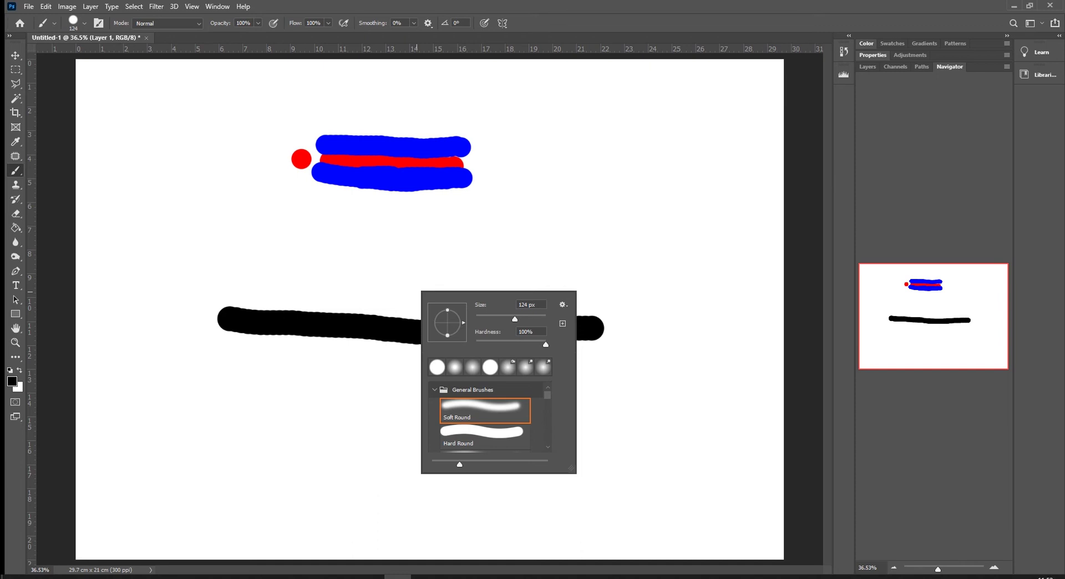
left_click_drag(545, 344, 475, 345)
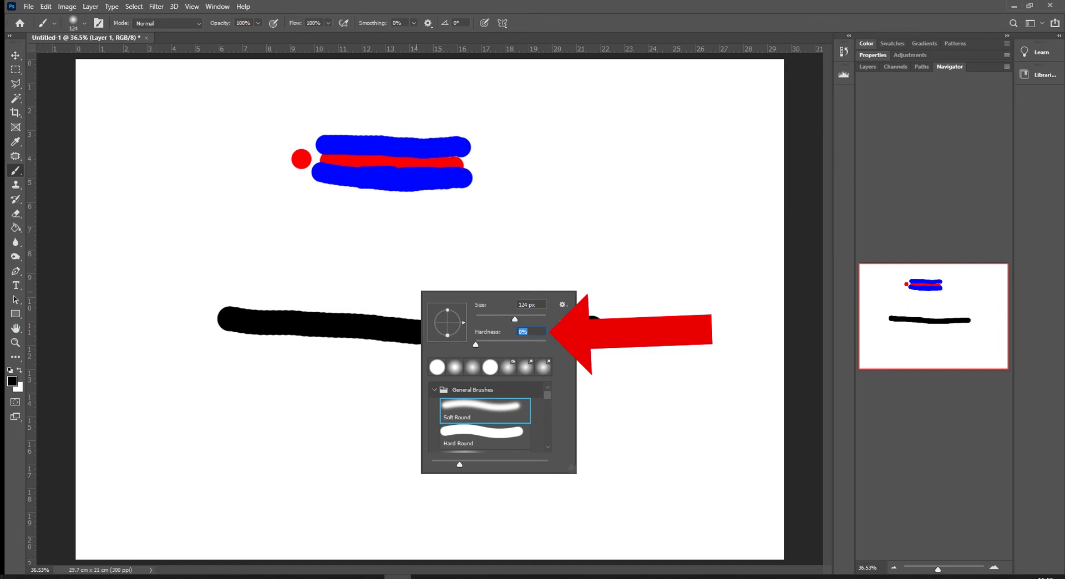
left_click_drag(236, 289, 591, 301)
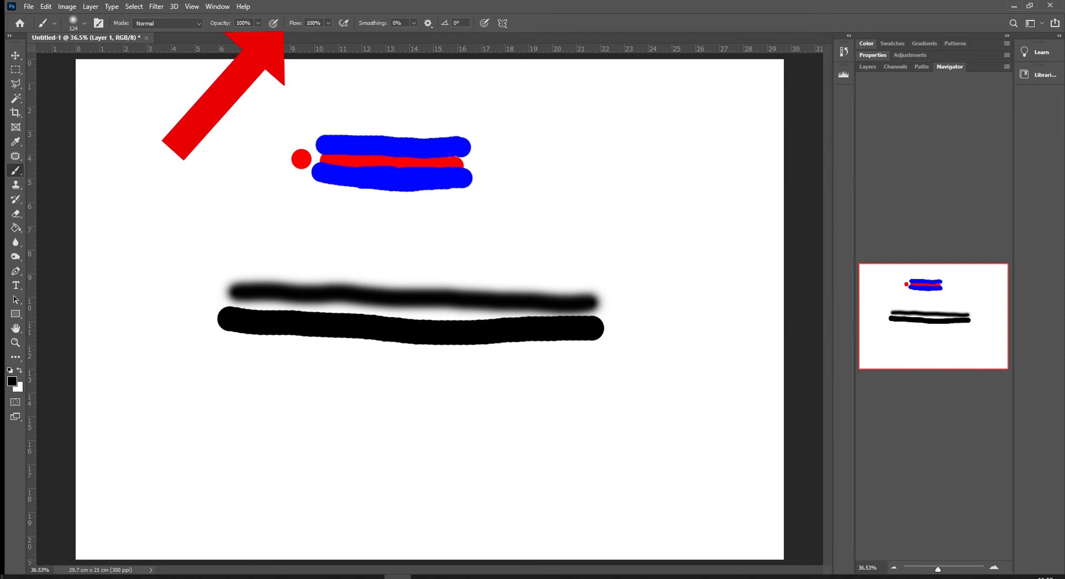
Paint another soft black stroke at 100% flow, and one more above it with the flow set to 50%.
left_click(328, 22)
left_click_drag(240, 262, 591, 271)
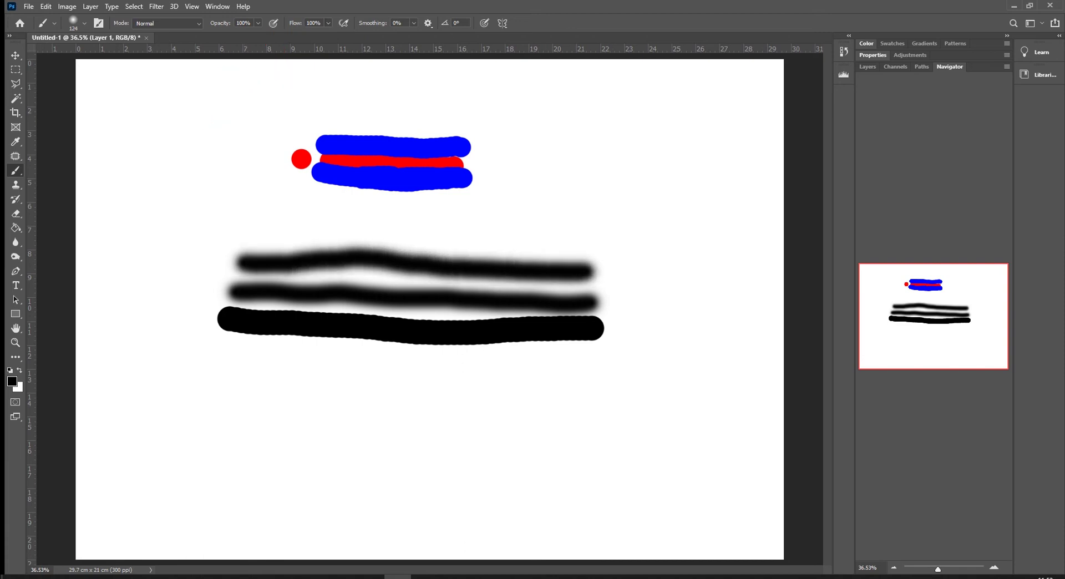
left_click(328, 22)
left_click_drag(328, 35, 302, 35)
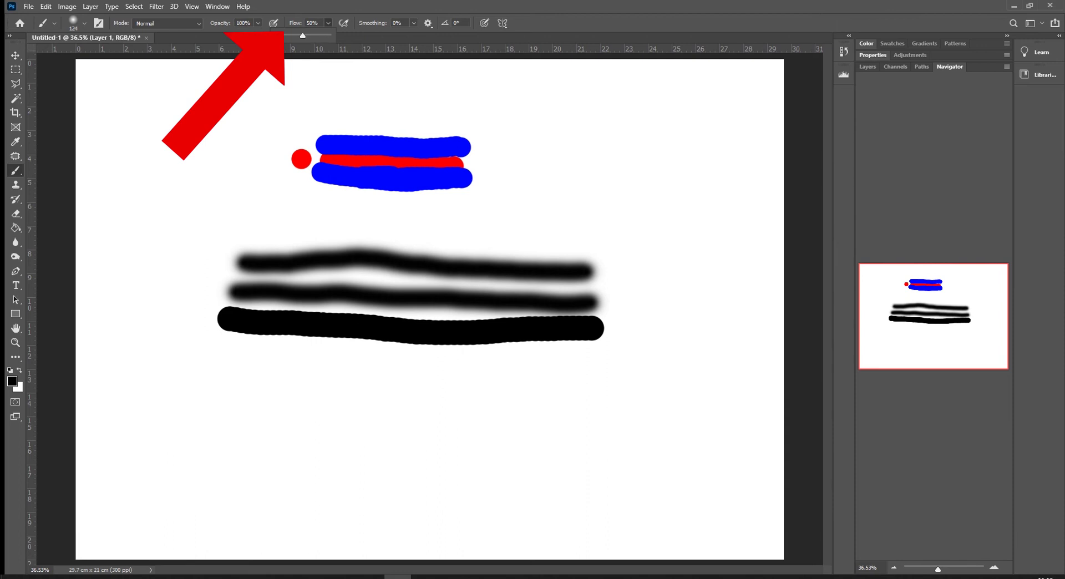
left_click_drag(245, 229, 611, 239)
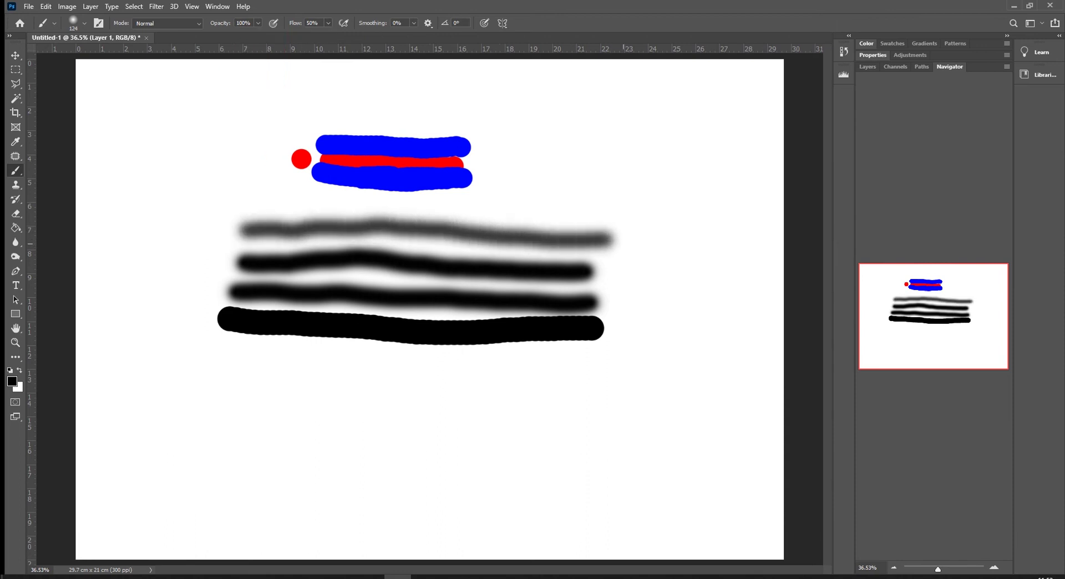
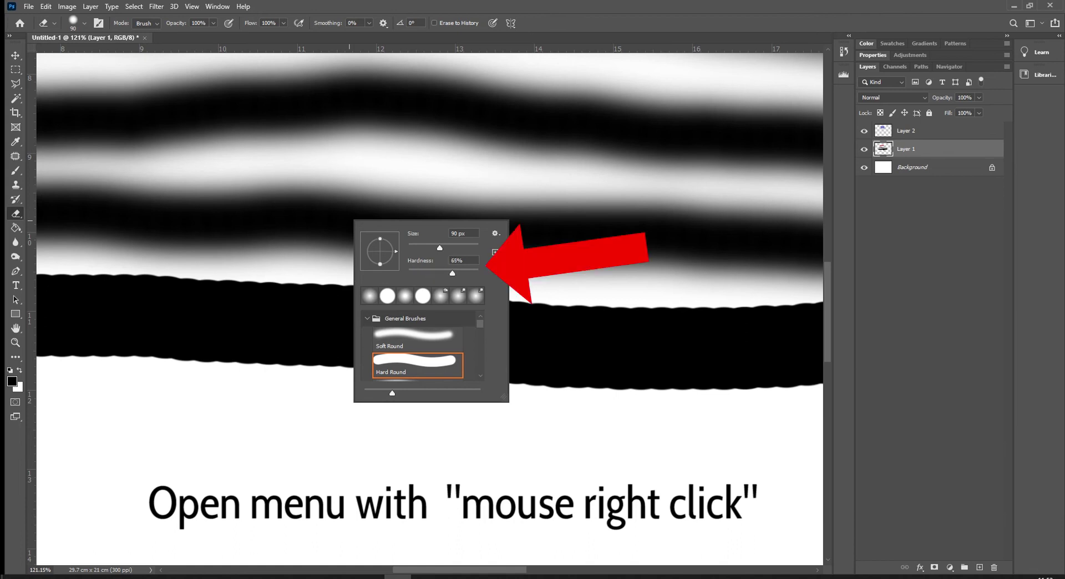
Erase a gap through the hard black stroke on Layer 1, hide the Background layer, and widen the gap with the Eraser.
key("Return")
mouse_move(567, 311)
left_mouse_down()
mouse_move(571, 356)
mouse_move(557, 361)
mouse_move(563, 296)
mouse_move(554, 385)
mouse_move(536, 352)
mouse_move(535, 308)
mouse_move(524, 317)
mouse_move(526, 359)
mouse_move(583, 368)
mouse_move(585, 321)
mouse_move(600, 306)
mouse_move(613, 380)
mouse_move(618, 305)
left_mouse_up()
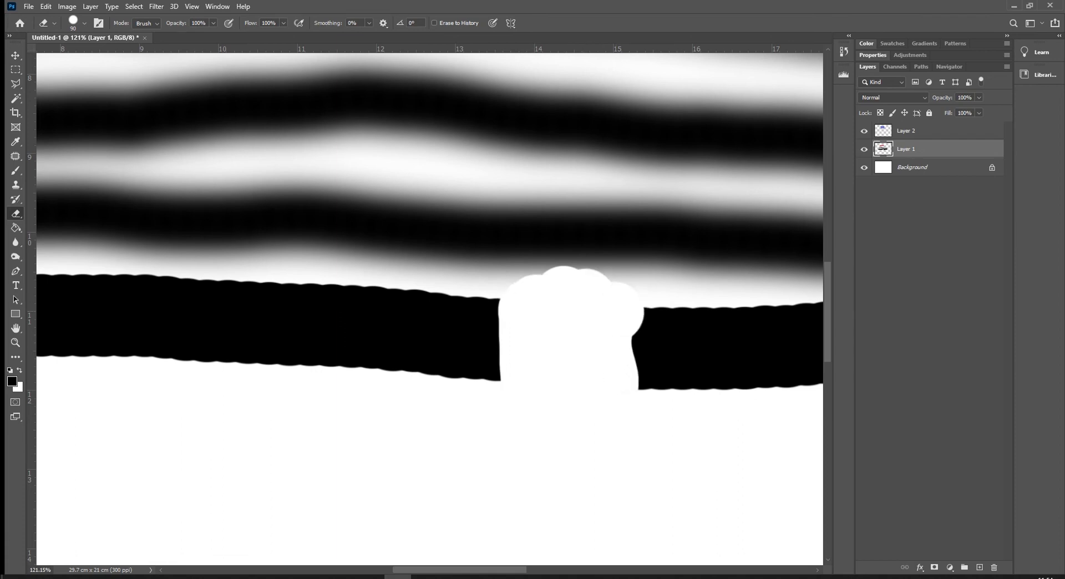
left_click(864, 167)
mouse_move(533, 272)
left_mouse_down()
mouse_move(514, 277)
mouse_move(489, 369)
mouse_move(469, 306)
mouse_move(458, 375)
left_mouse_up()
mouse_move(602, 339)
left_mouse_down()
mouse_move(638, 377)
mouse_move(635, 317)
mouse_move(666, 360)
mouse_move(452, 355)
mouse_move(438, 310)
mouse_move(416, 333)
mouse_move(389, 299)
mouse_move(388, 321)
left_mouse_up()
Set the Eraser's hardness to 39% and erase softly along the left side of the gap in the hard black stroke.
right_click(497, 345)
left_click_drag(623, 398, 582, 399)
mouse_move(430, 295)
left_mouse_down()
mouse_move(329, 256)
mouse_move(382, 280)
mouse_move(400, 312)
mouse_move(375, 382)
mouse_move(383, 338)
mouse_move(349, 386)
mouse_move(222, 361)
mouse_move(336, 361)
left_mouse_up()
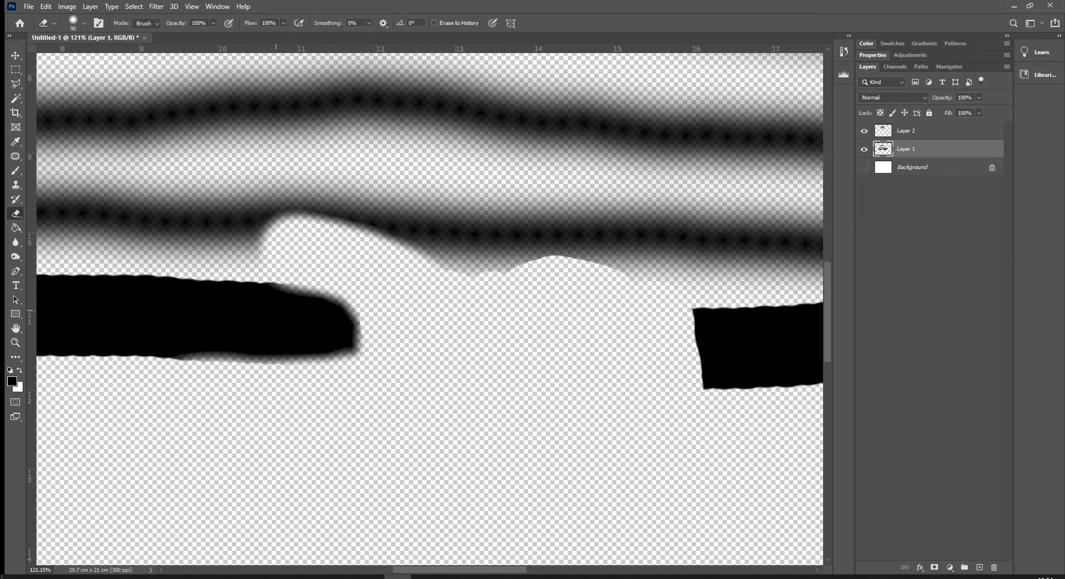
right_click(492, 353)
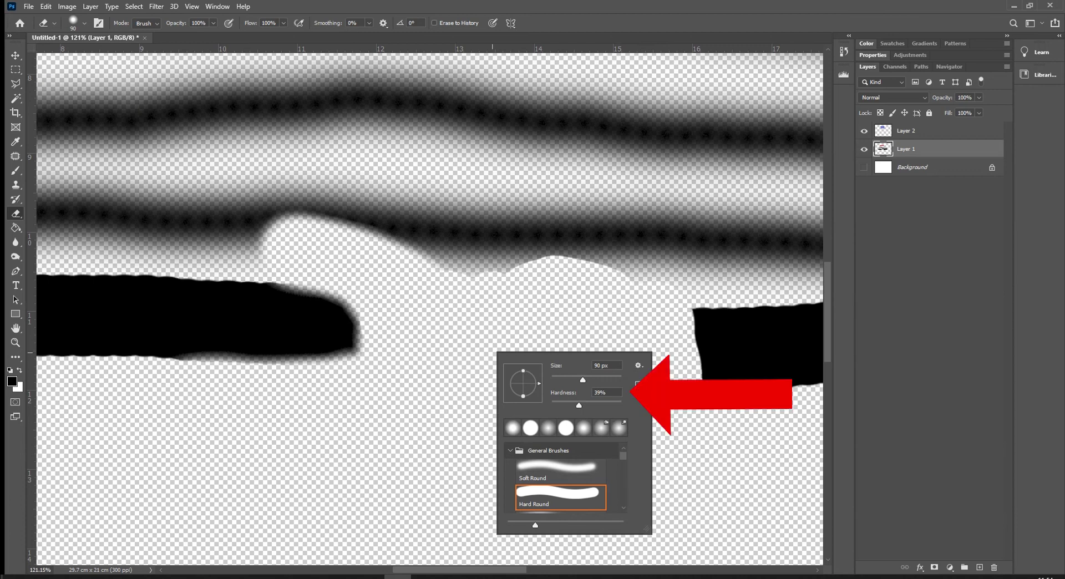
Set the Eraser's flow to 51% and try erasing a band inside the left part of the hard black stroke.
left_click(283, 23)
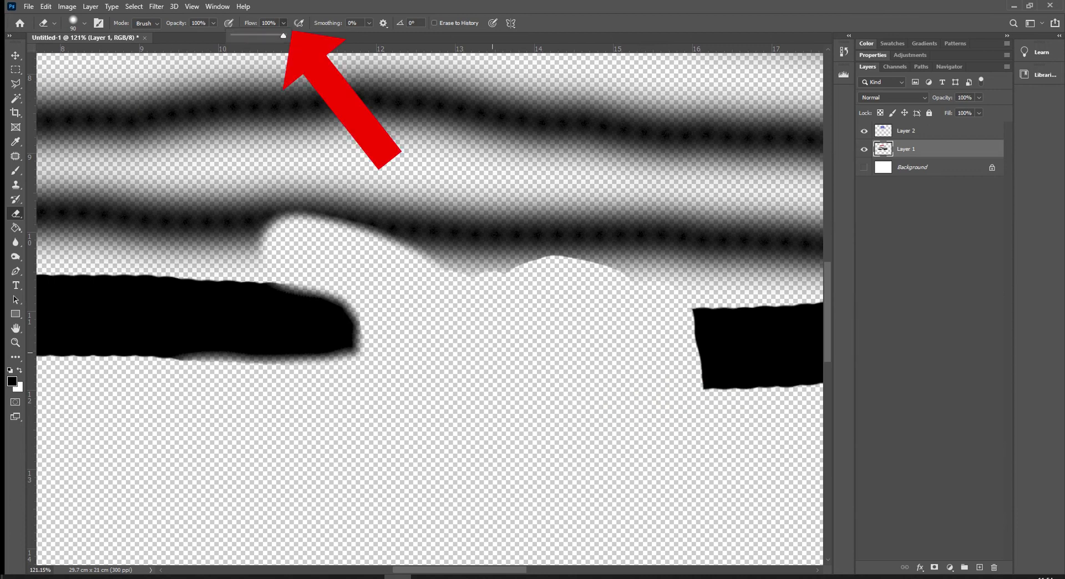
left_click_drag(283, 36, 259, 35)
left_click_drag(150, 315, 314, 319)
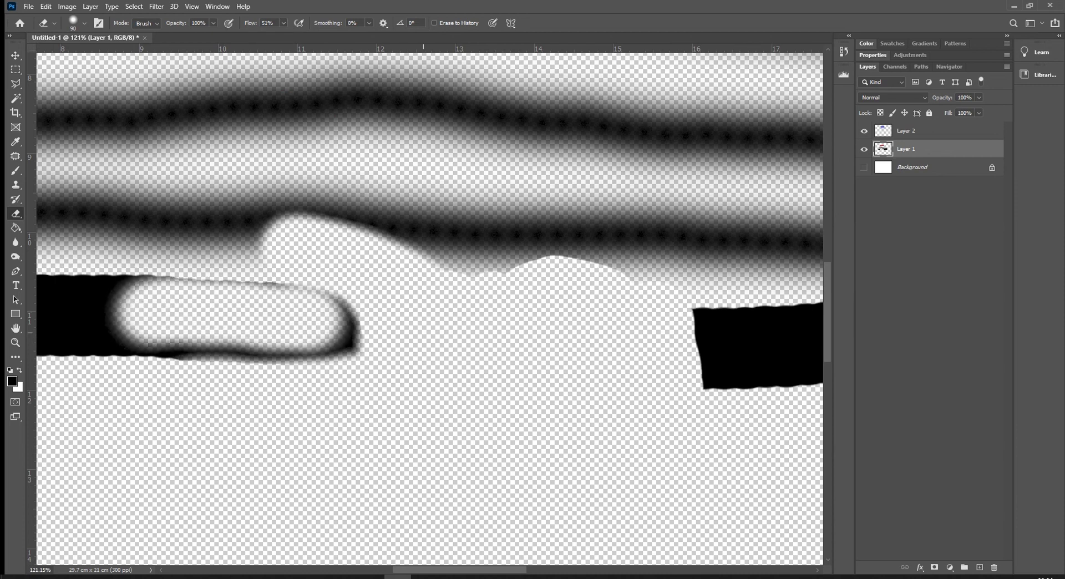
Undo the last erasure, erase the same band at 13% flow, and make the Background layer visible.
left_click(283, 22)
left_click_drag(283, 36, 264, 35)
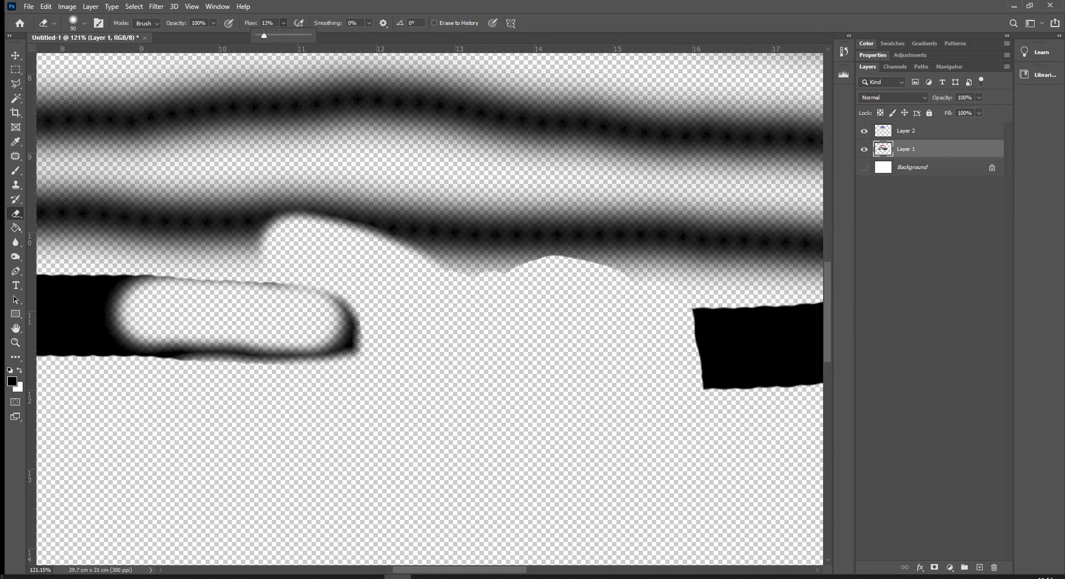
key("ctrl+z")
left_click_drag(127, 310, 304, 317)
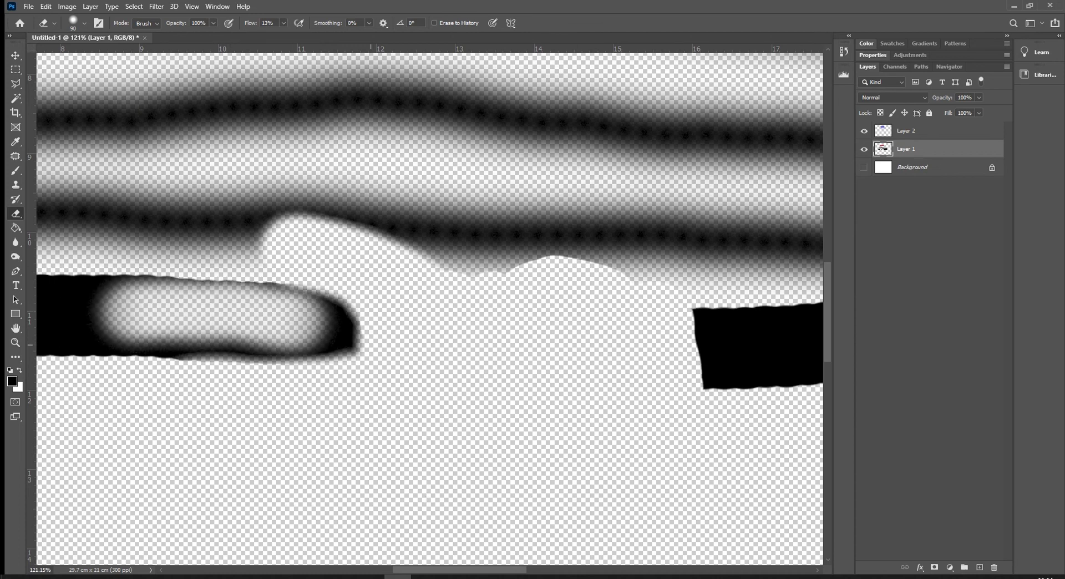
left_click(864, 167)
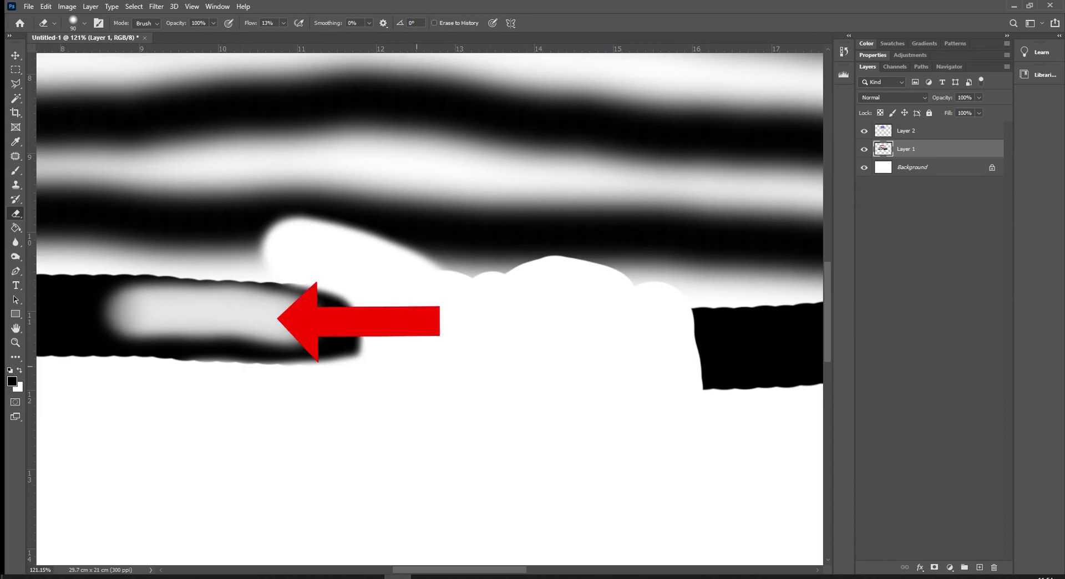
Set the Eraser's flow to 4% and fade the left part of the hard black stroke around the erased band.
left_click(283, 23)
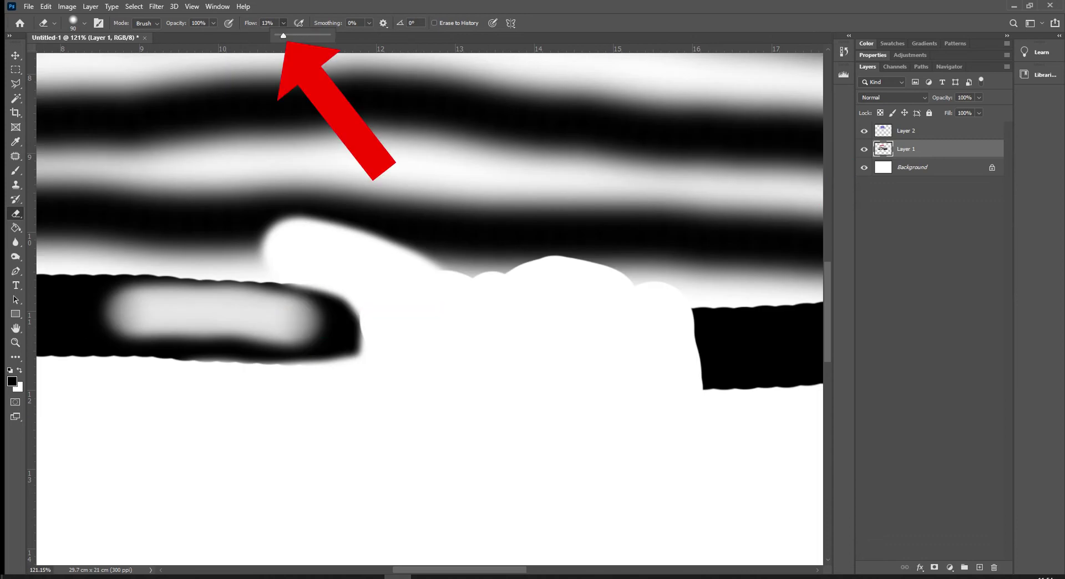
left_click_drag(283, 35, 278, 35)
mouse_move(88, 310)
left_mouse_down()
mouse_move(100, 320)
mouse_move(337, 323)
mouse_move(283, 348)
mouse_move(105, 343)
mouse_move(224, 297)
mouse_move(344, 332)
mouse_move(311, 332)
mouse_move(277, 311)
left_mouse_up()
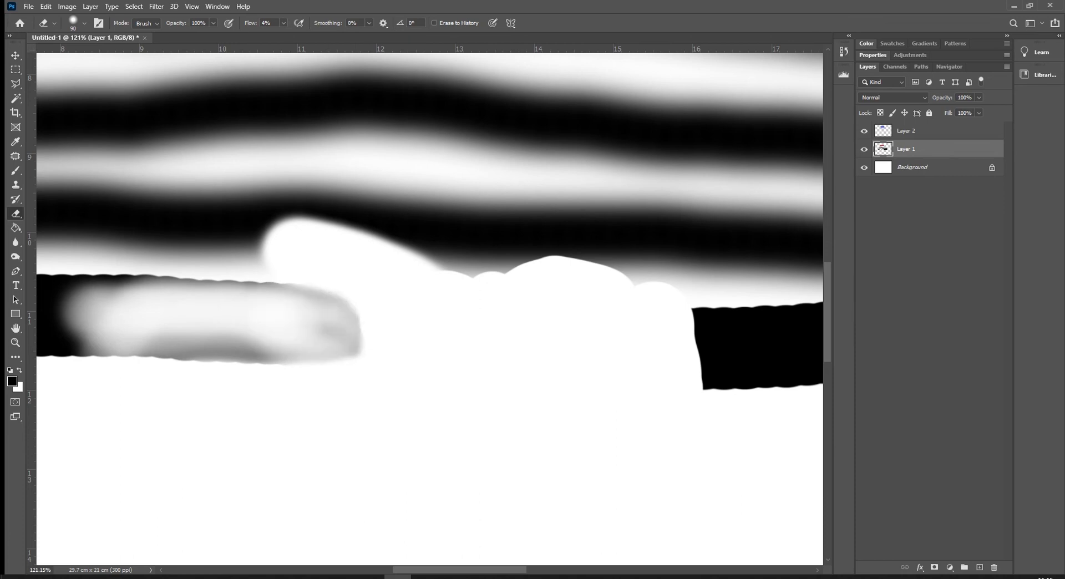
Set the Eraser's flow to 100% and fully erase the faded area of the hard black stroke beside the gap.
left_click(283, 22)
left_click_drag(280, 36, 333, 35)
mouse_move(341, 325)
left_mouse_down()
mouse_move(305, 306)
mouse_move(294, 344)
mouse_move(166, 341)
mouse_move(182, 297)
mouse_move(89, 322)
mouse_move(139, 255)
left_mouse_up()
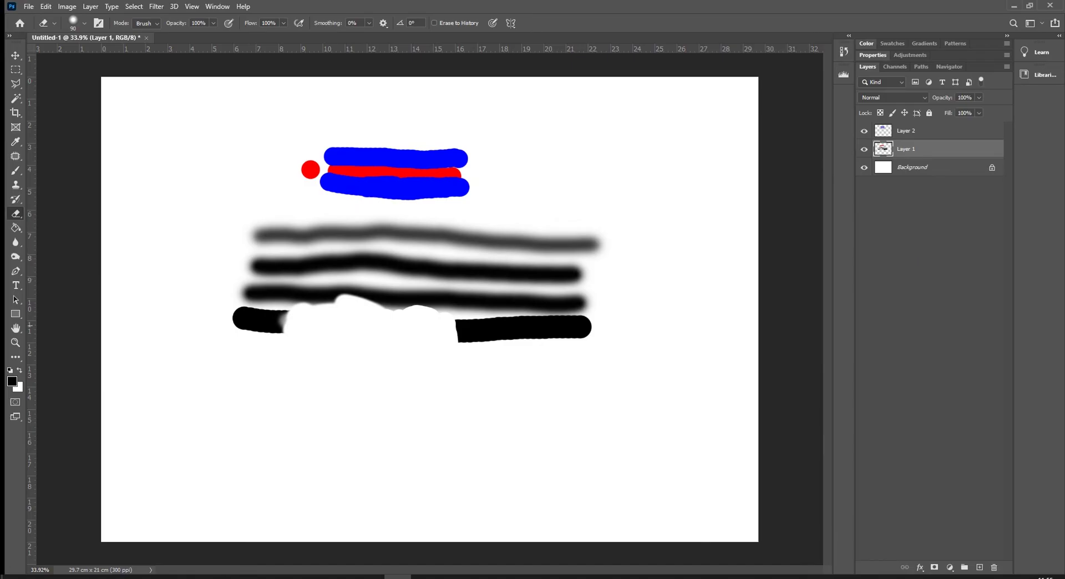
Hide Layer 1 and Layer 2, and add a new empty layer at the top of the layer stack.
left_click(865, 149)
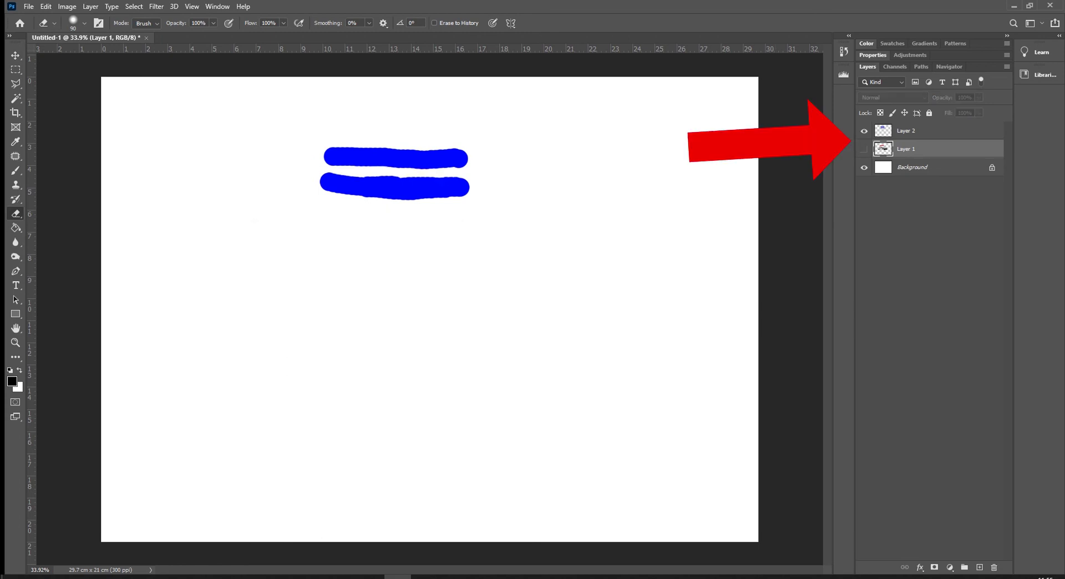
left_click(865, 131)
left_click(980, 567)
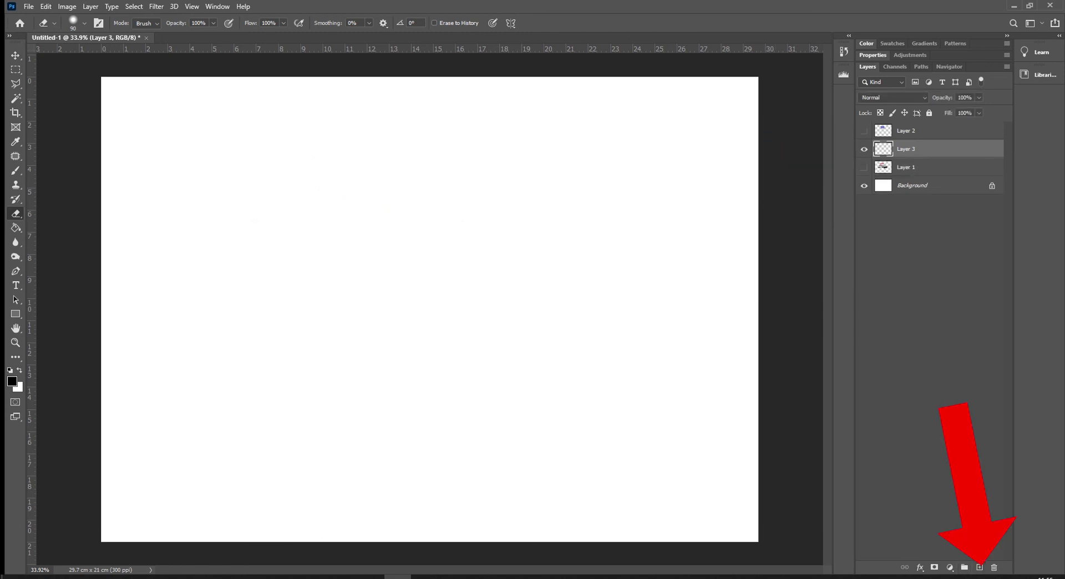
left_click_drag(921, 149, 921, 127)
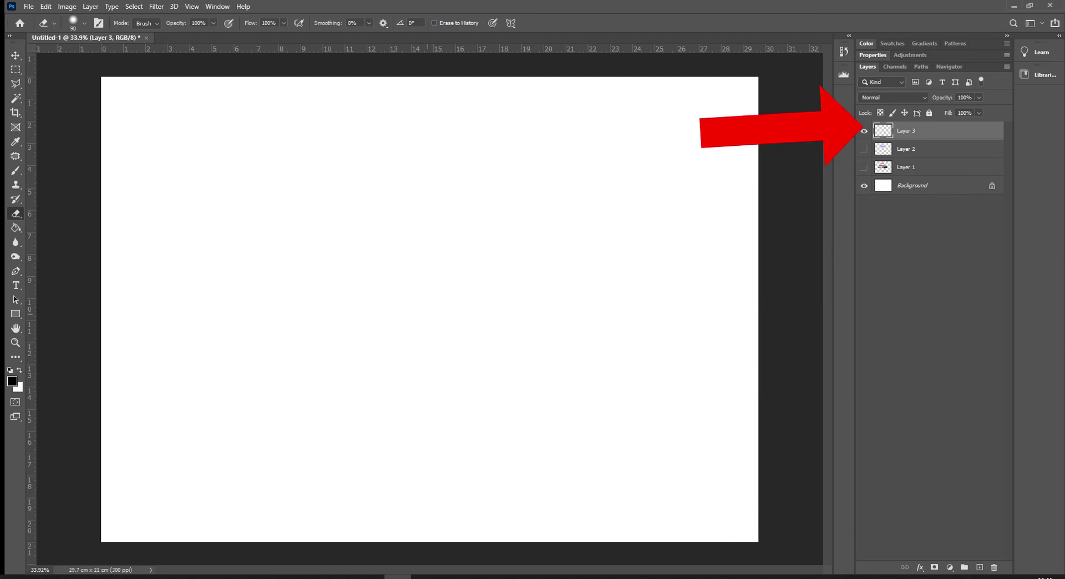
With Layer 2 visible and Layer 3 placed beneath it, paint a soft black zigzag across the blue strokes with the Brush.
left_click(864, 149)
left_click_drag(910, 130, 910, 158)
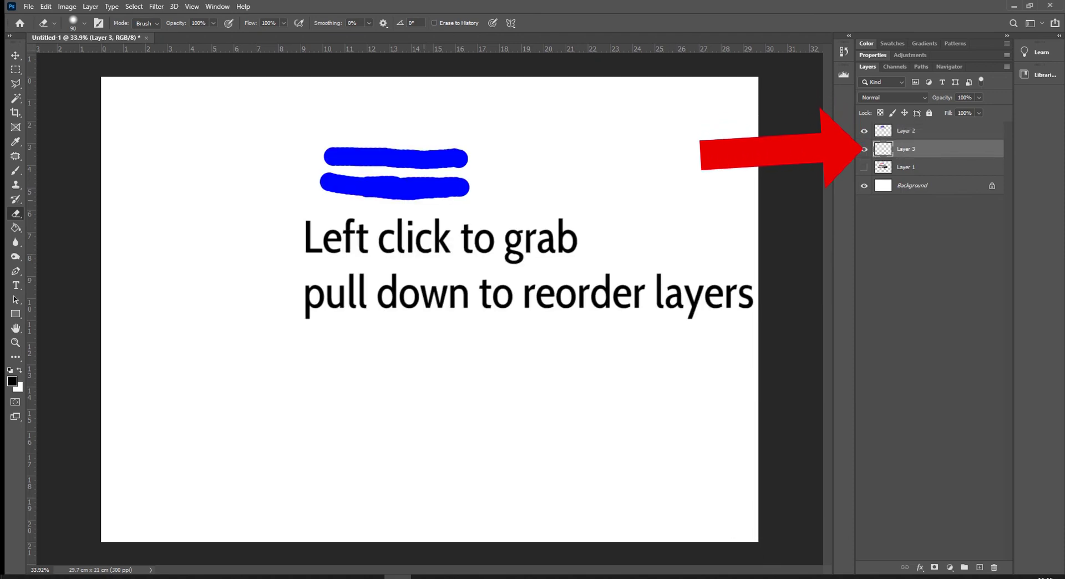
key("b")
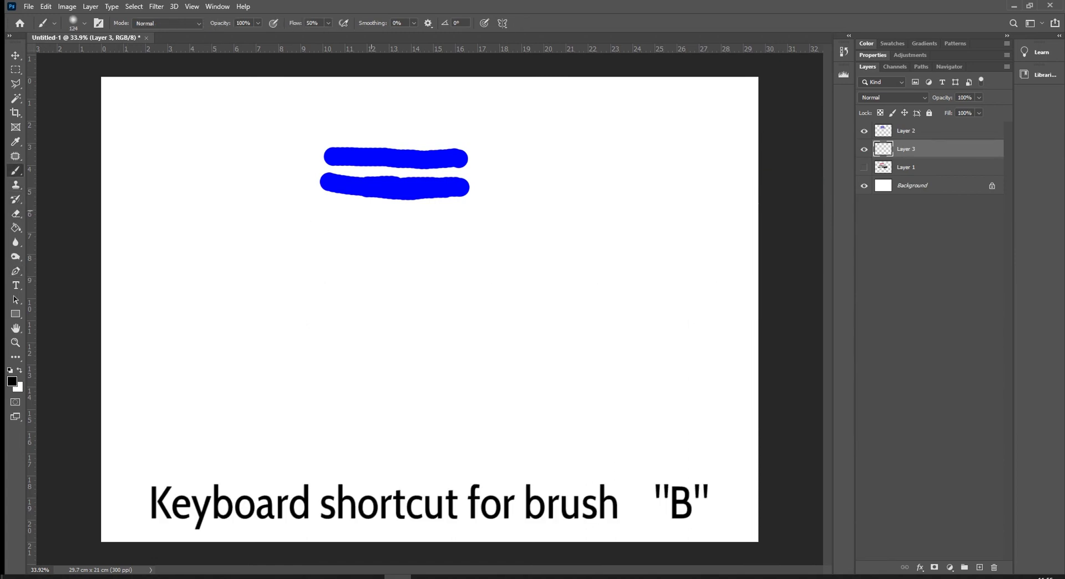
left_click_drag(384, 150, 385, 221)
mouse_move(382, 117)
left_mouse_down()
mouse_move(403, 223)
mouse_move(422, 136)
mouse_move(460, 217)
left_mouse_up()
Reorder Layer 3 above Layer 2 and move its black zigzag down the page, clear of the blue strokes.
left_click_drag(938, 149, 937, 125)
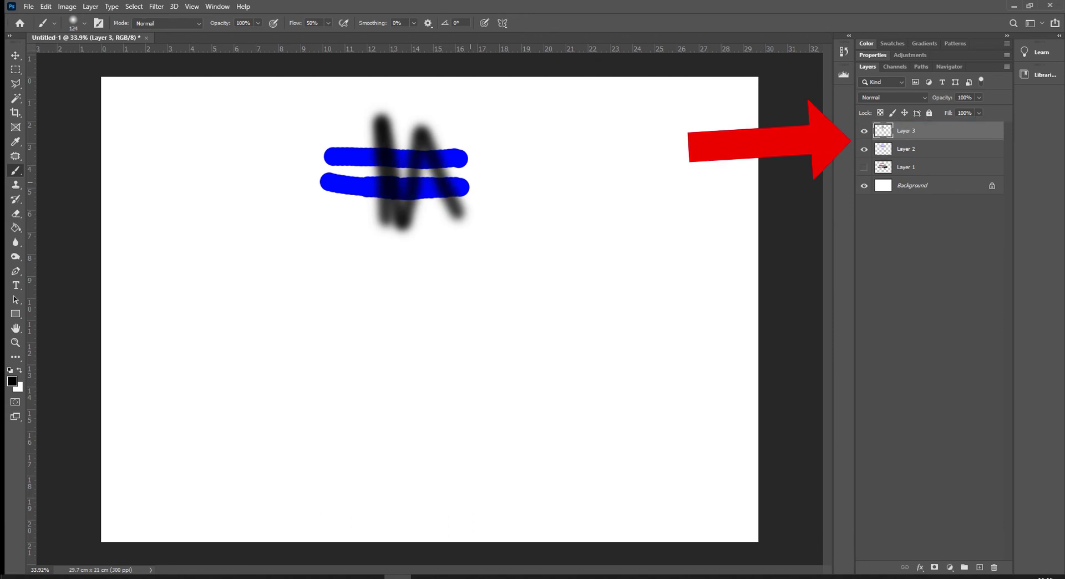
mouse_move(938, 149)
left_mouse_down()
mouse_move(938, 125)
mouse_move(938, 156)
mouse_move(938, 141)
mouse_move(906, 132)
mouse_move(906, 150)
left_mouse_up()
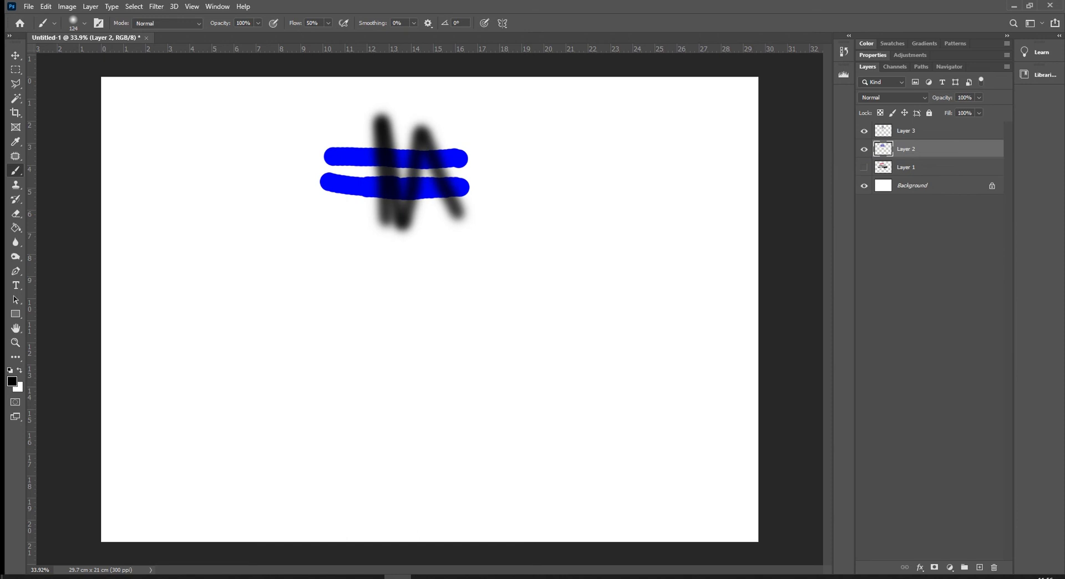
left_click(906, 131)
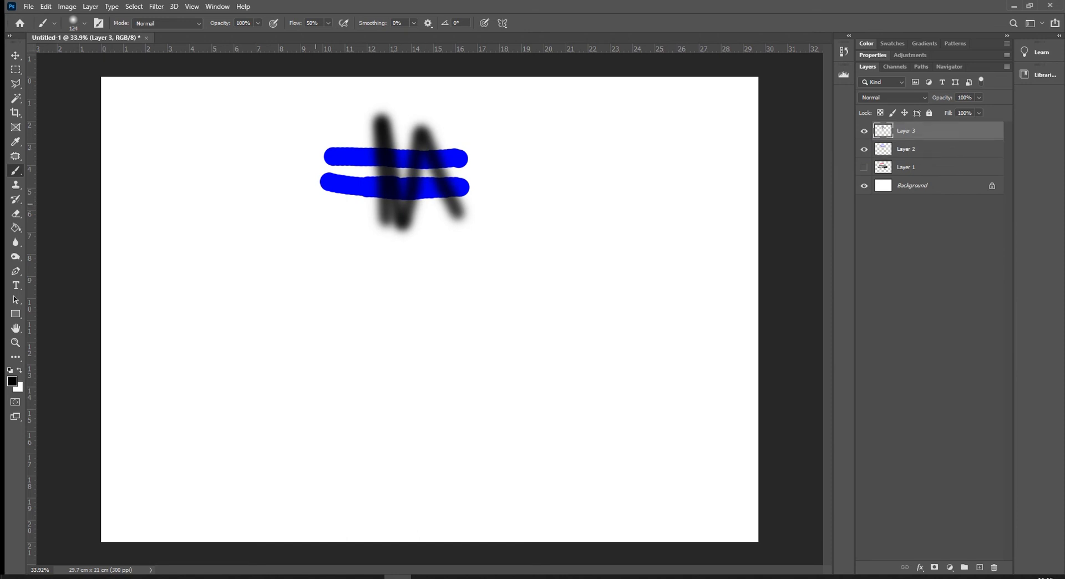
key("v")
left_click_drag(380, 166, 391, 291)
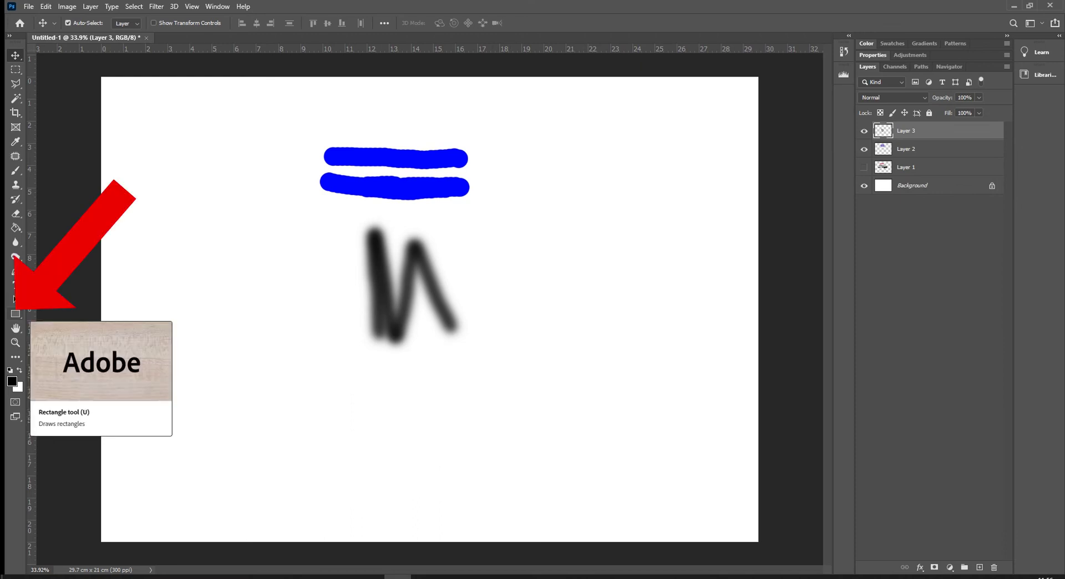
Set the foreground colour to red (ff0000) and draw a rectangle about 1531 by 947 px below the blue strokes.
left_click(15, 314)
right_click(16, 314)
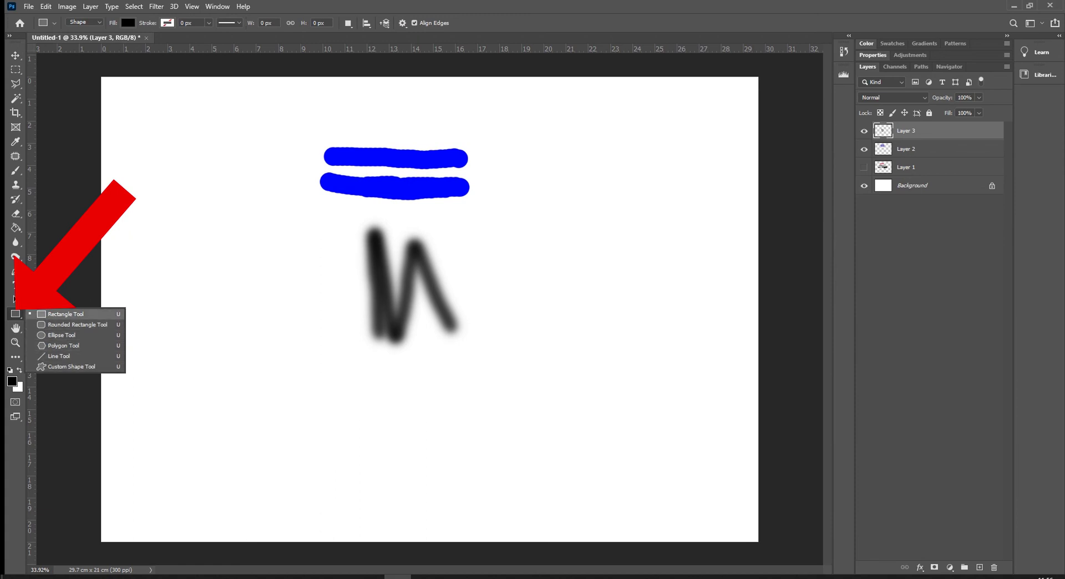
left_click(65, 314)
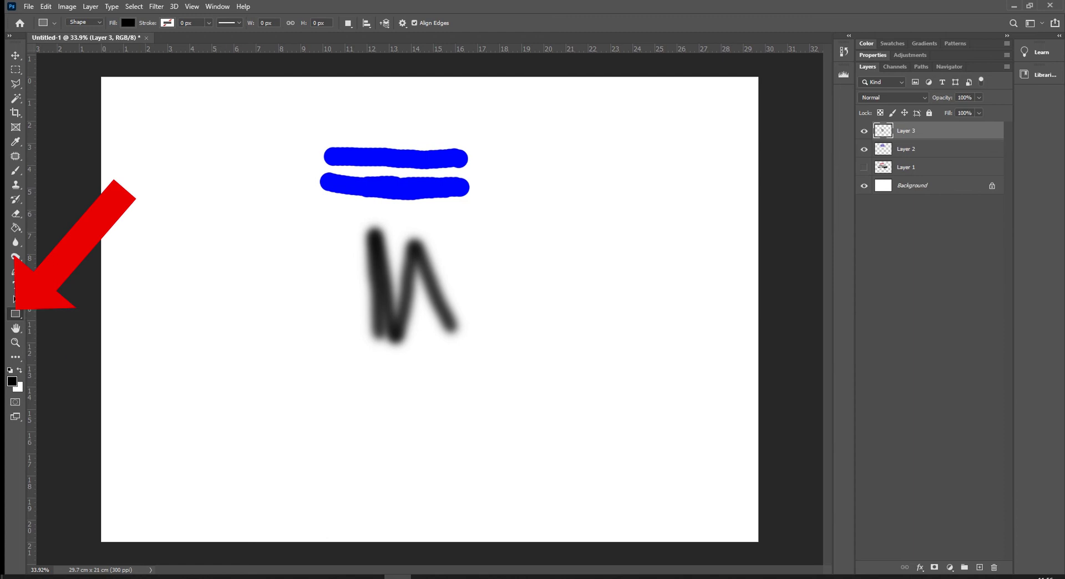
left_click(11, 380)
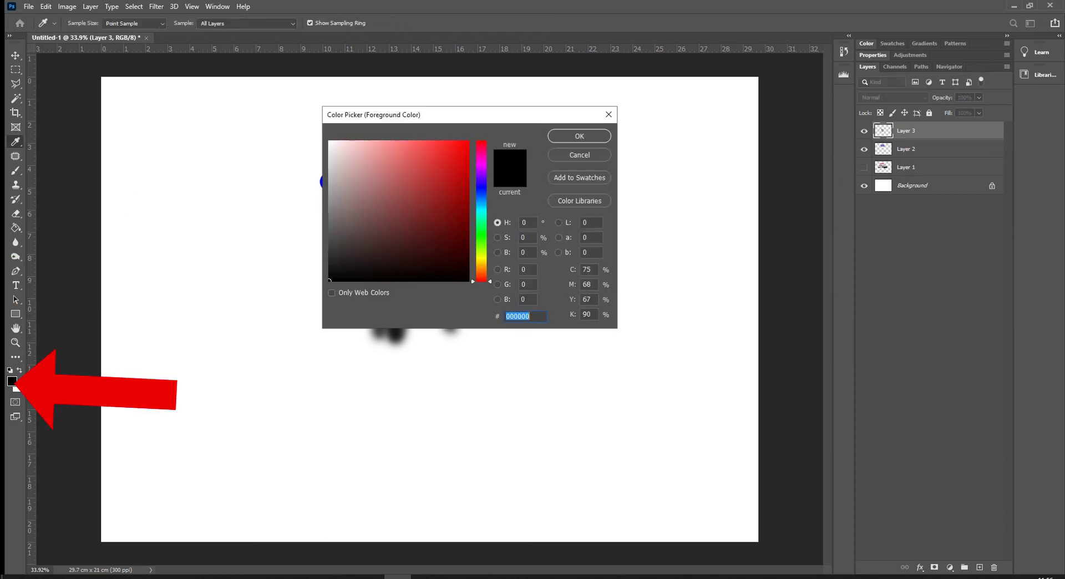
type("ff0000")
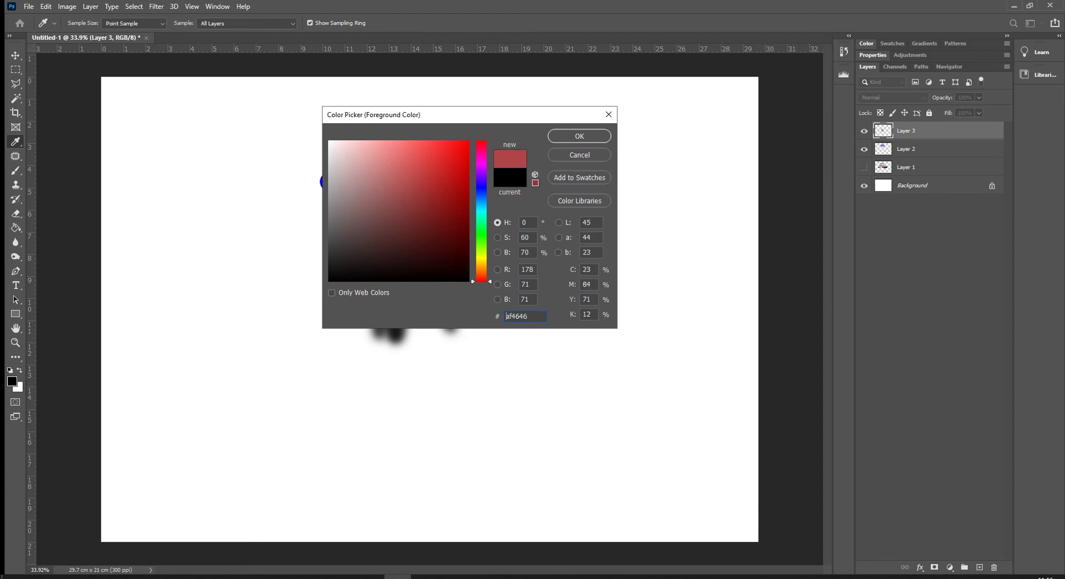
key("Return")
left_click_drag(271, 212, 558, 389)
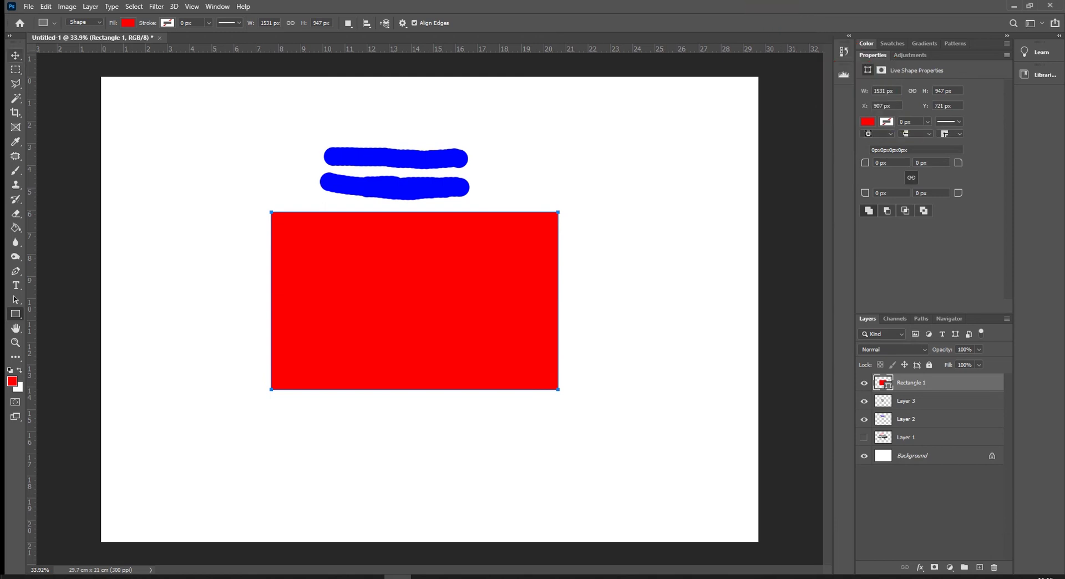
Give the red rectangle a black stroke 70.18 px wide.
key("v")
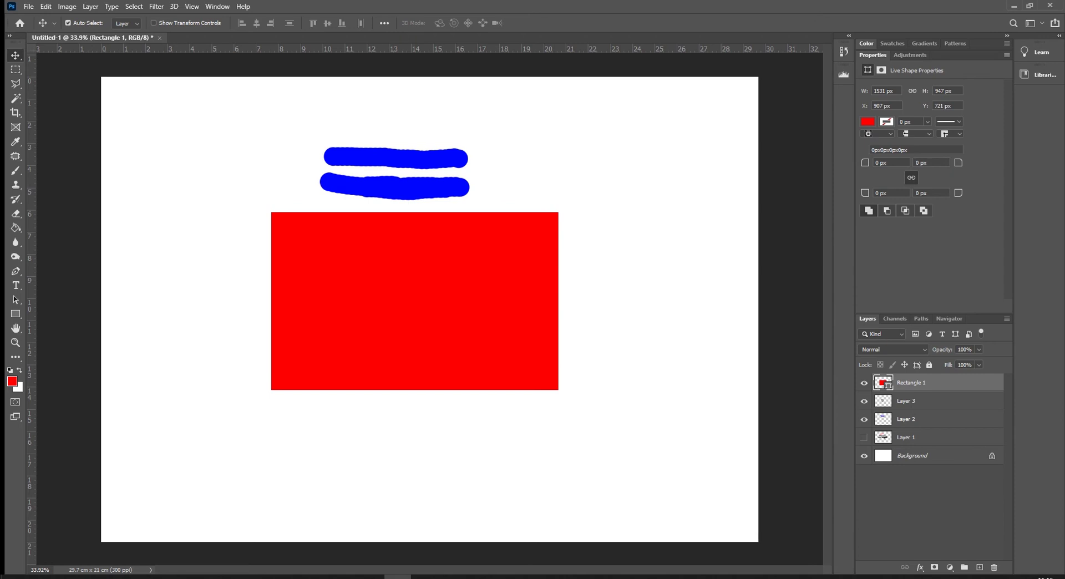
left_click(867, 122)
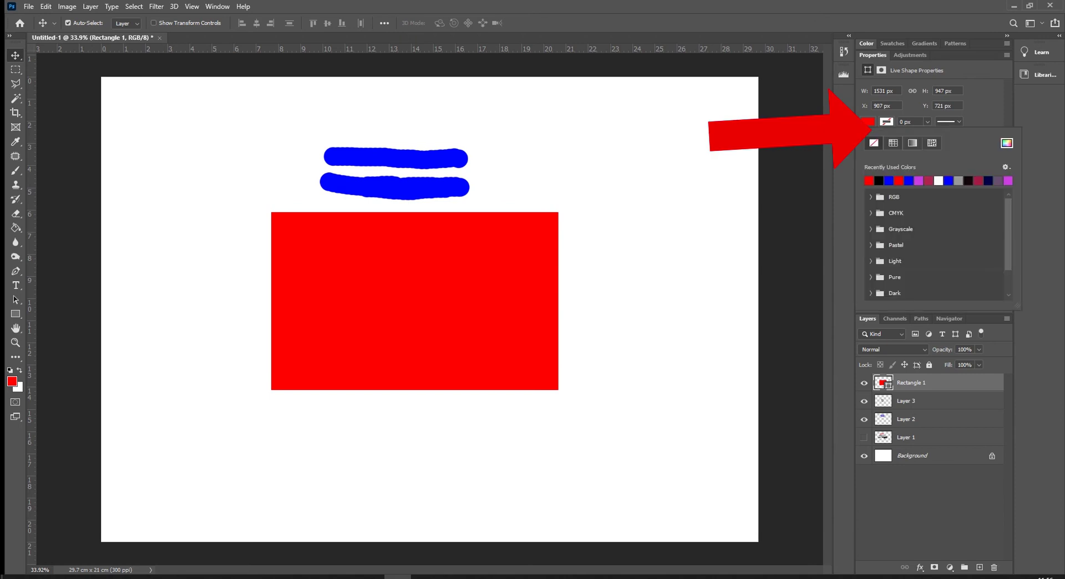
left_click(879, 180)
left_click(927, 121)
left_click_drag(928, 134, 950, 135)
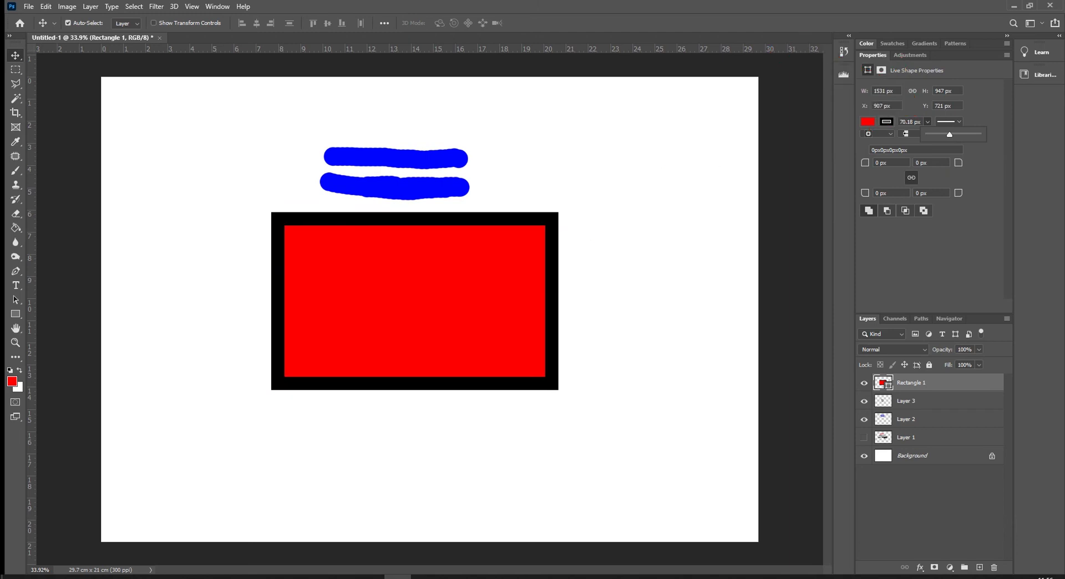
Change the rectangle's outline to the dashed stroke style and set its width to 15.60 px.
left_click(948, 121)
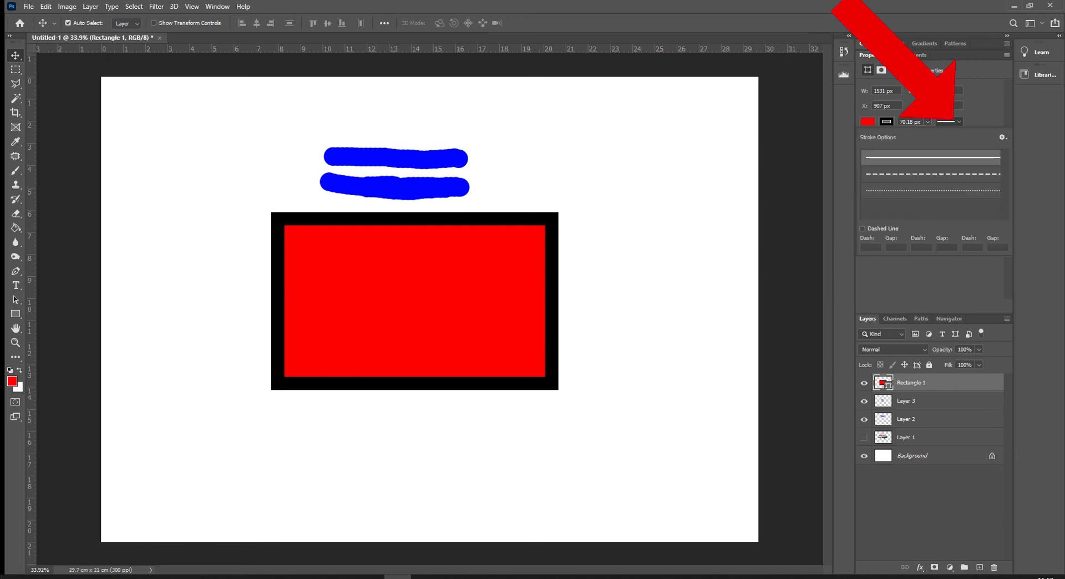
left_click(933, 174)
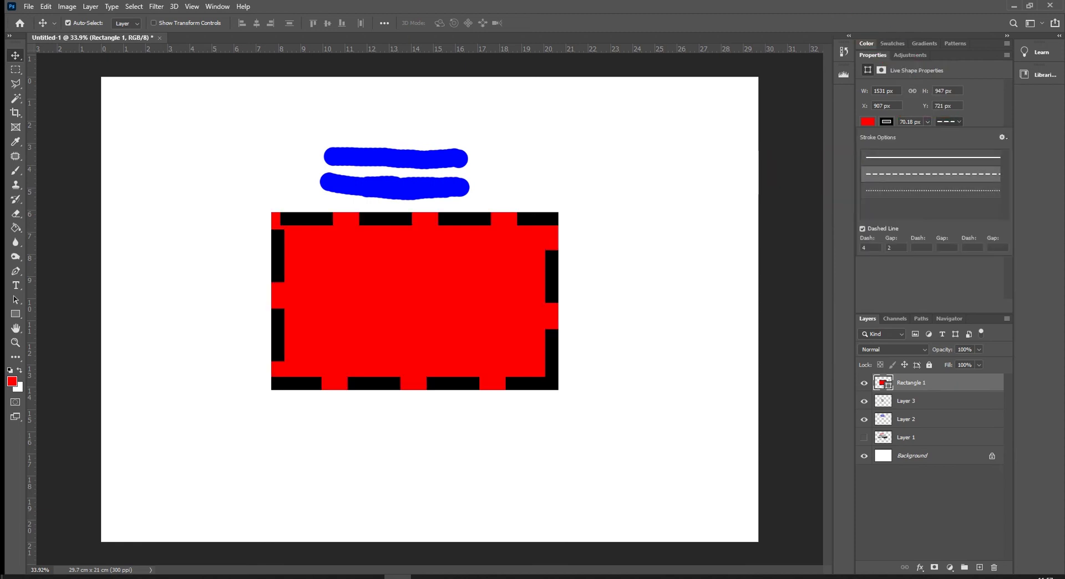
left_click(948, 122)
left_click(927, 121)
left_click_drag(928, 134, 918, 135)
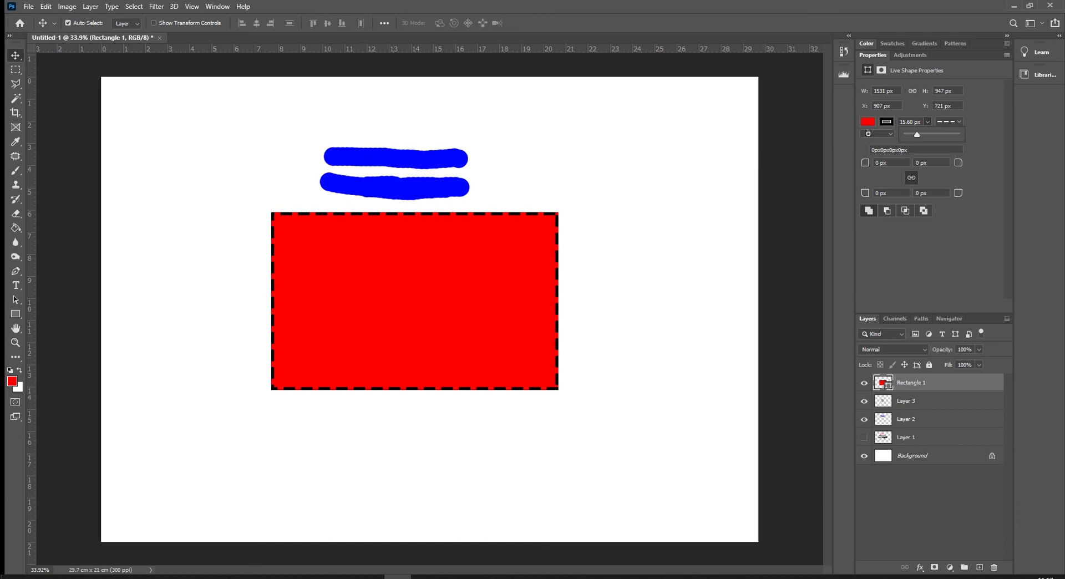
Activate the Custom Shape tool and choose the first tree in the Leaf Trees shape set.
left_click(15, 314)
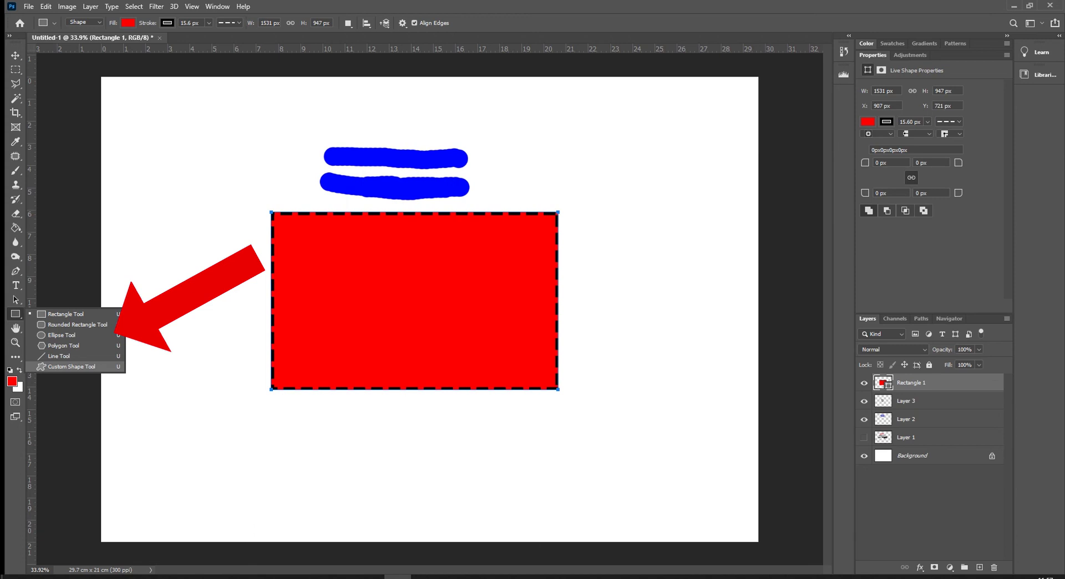
left_click(69, 367)
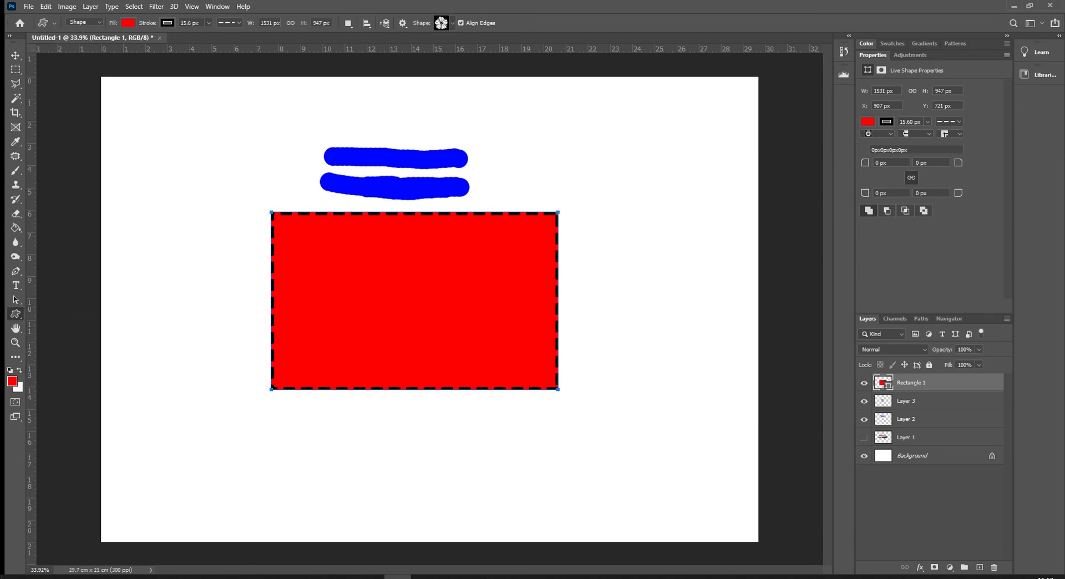
left_click(447, 23)
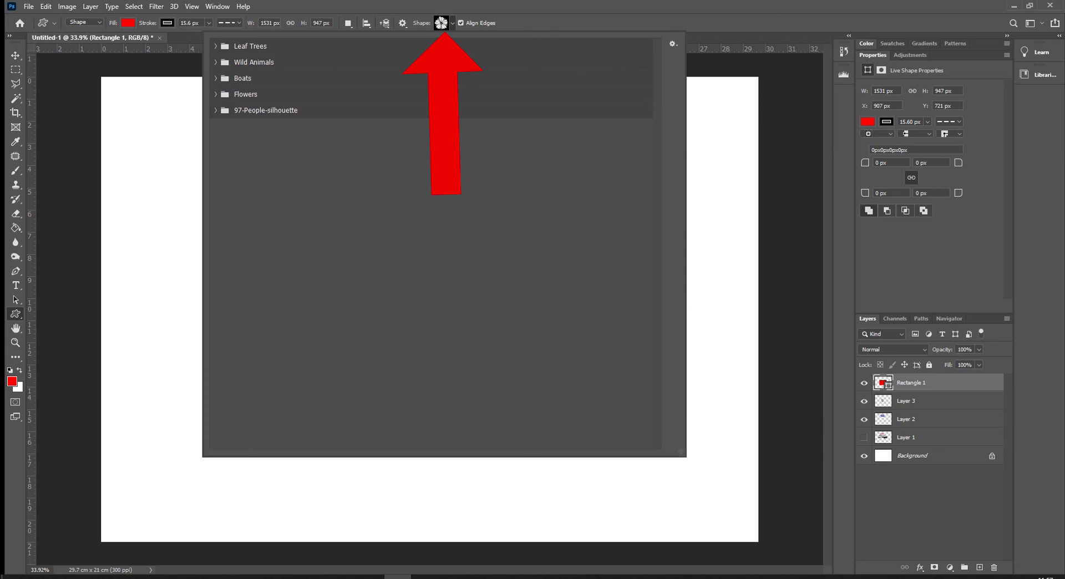
left_click(673, 44)
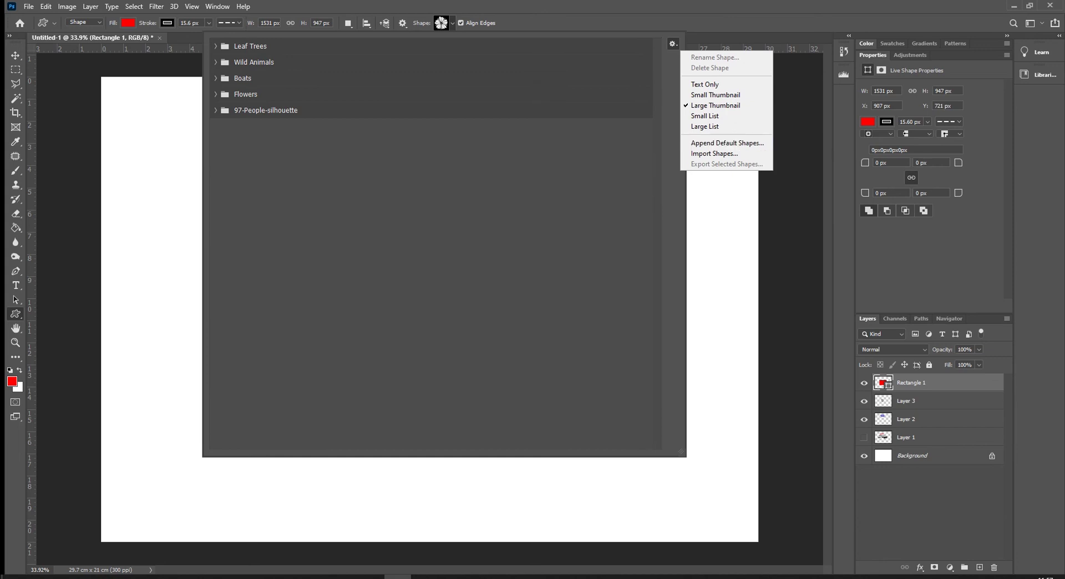
key("Escape")
left_click(250, 46)
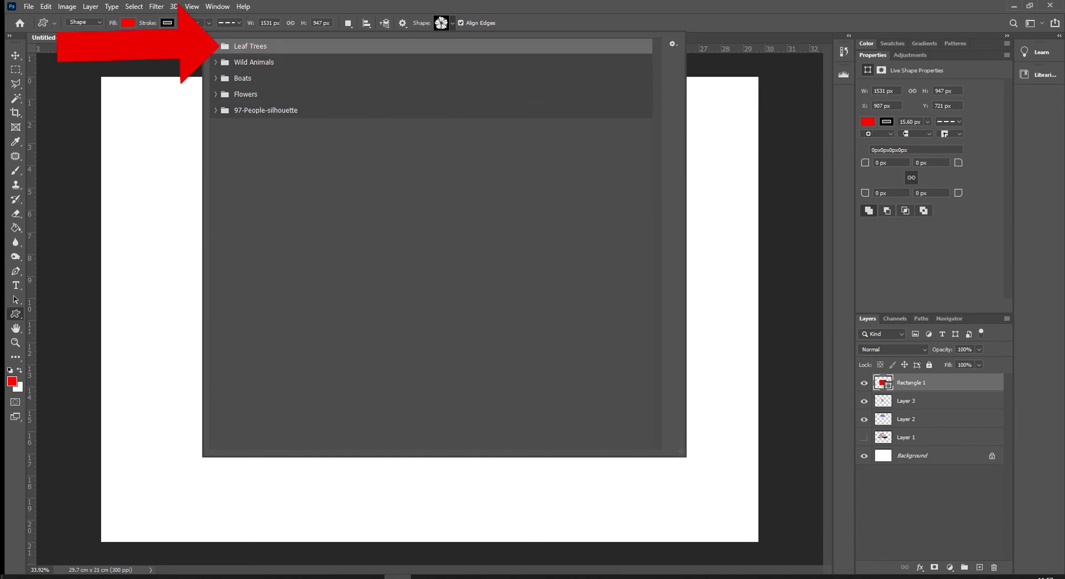
left_click(215, 46)
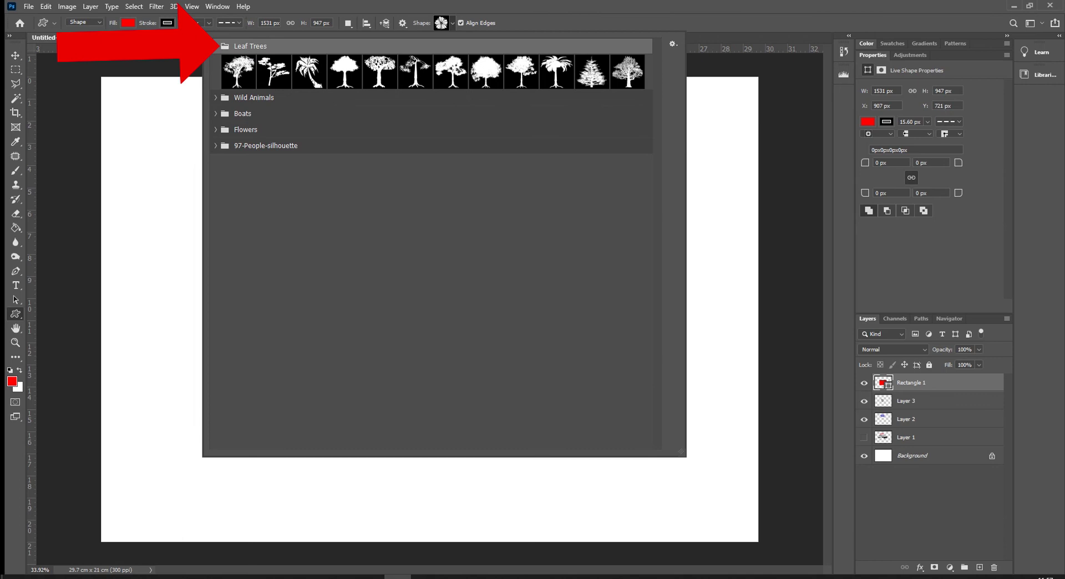
left_click(238, 72)
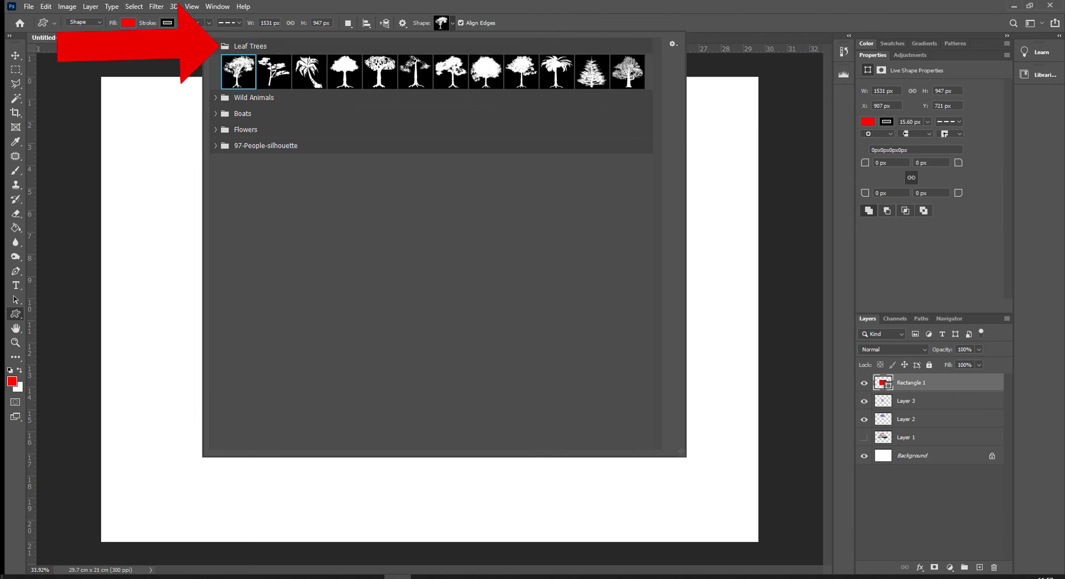
key("Return")
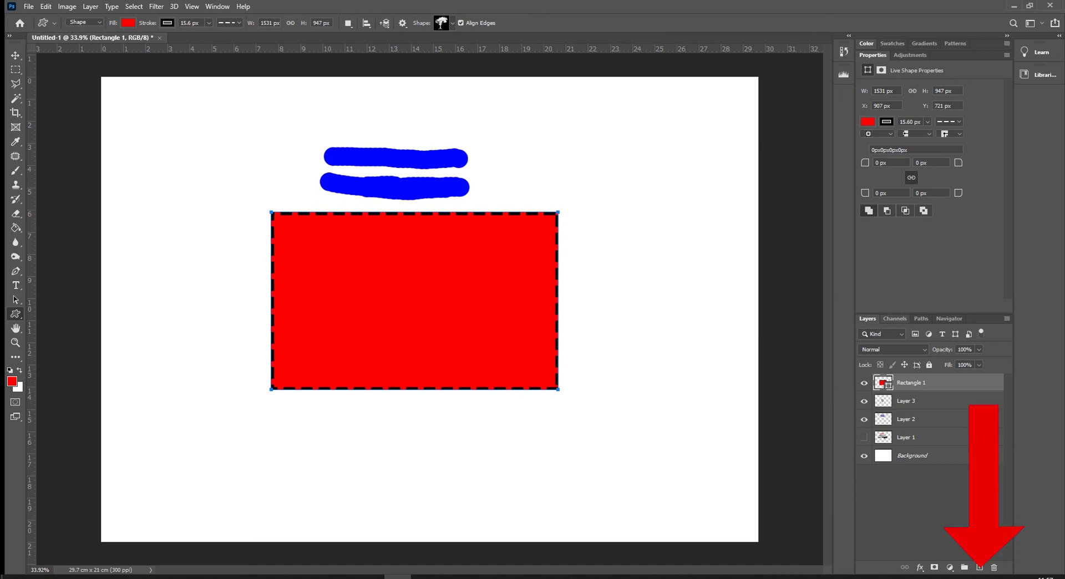
On a new layer, with Rectangle 1, Layer 3 and Layer 2 hidden, draw the red tree shape about 1165 by 1479 px mid-page.
left_click(979, 568)
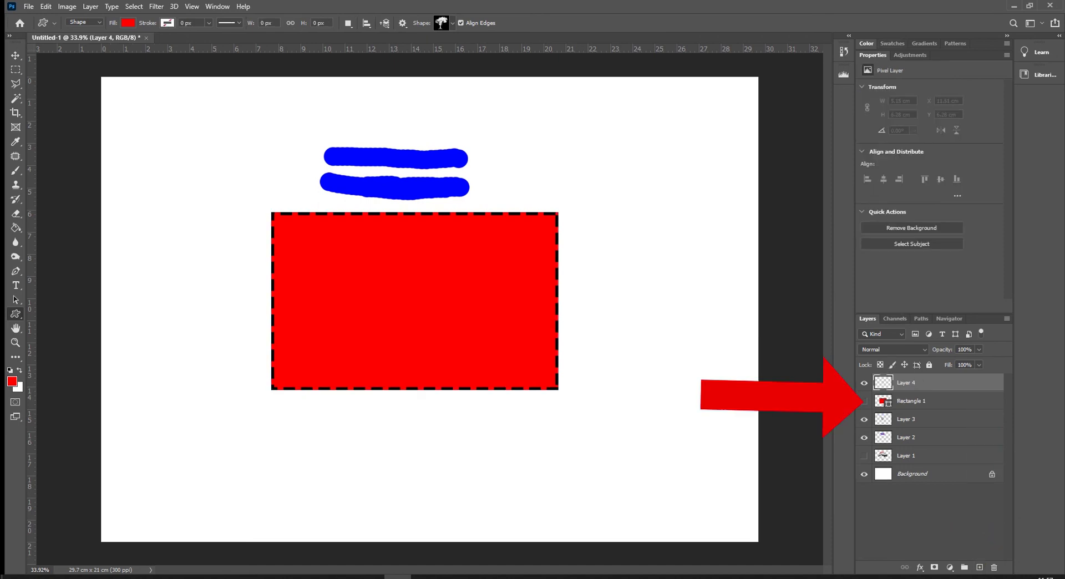
left_click(864, 401)
left_click(864, 419)
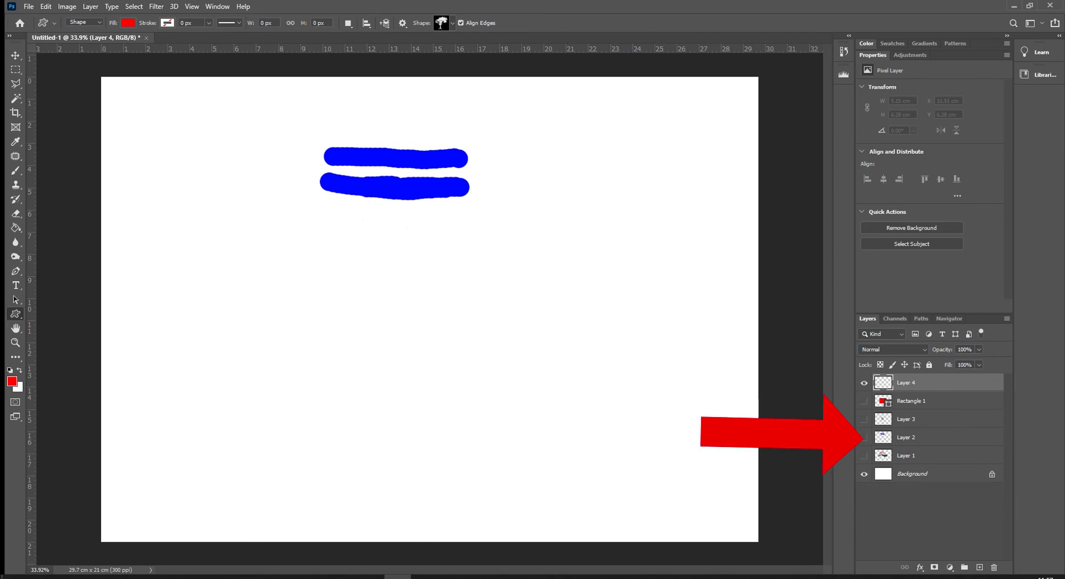
left_click(865, 437)
left_click_drag(299, 144, 521, 424)
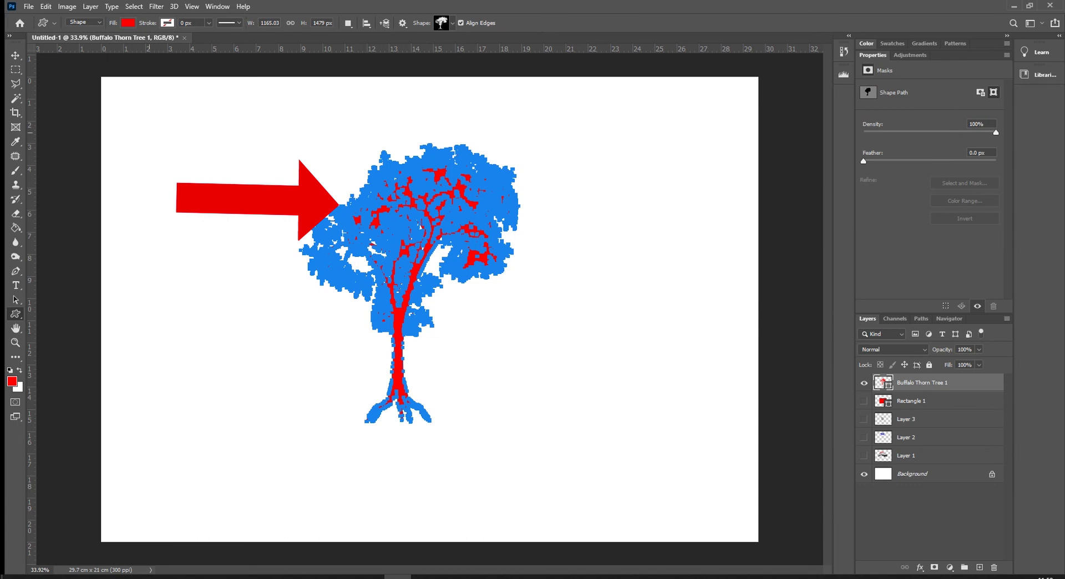
key("v")
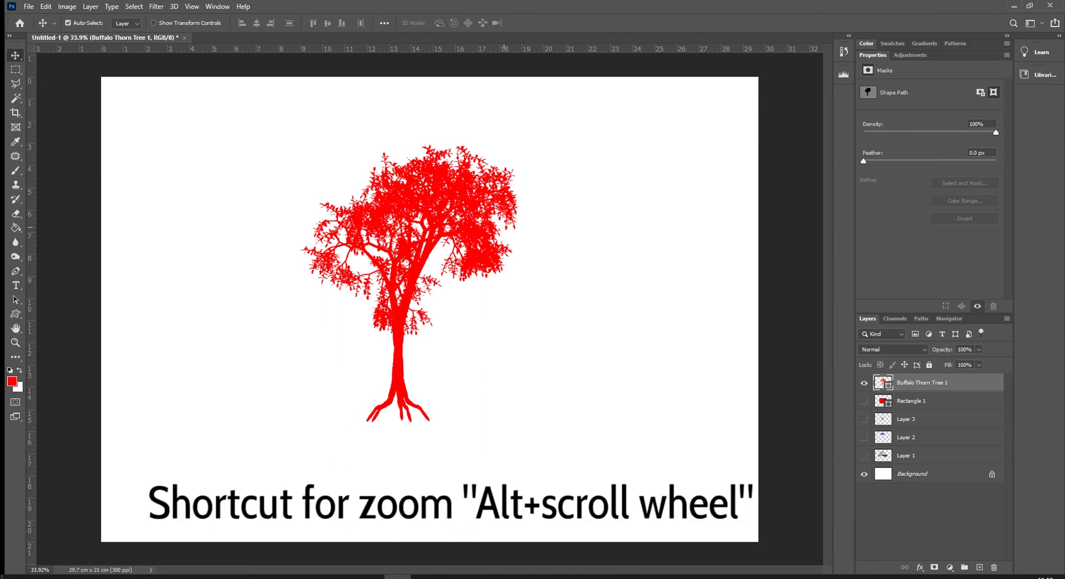
Draw the bending man with a box from the 97-People-silhouette shapes, about 751 by 972 px, in the page's lower-left area.
scroll(500, 241, "up", 5)
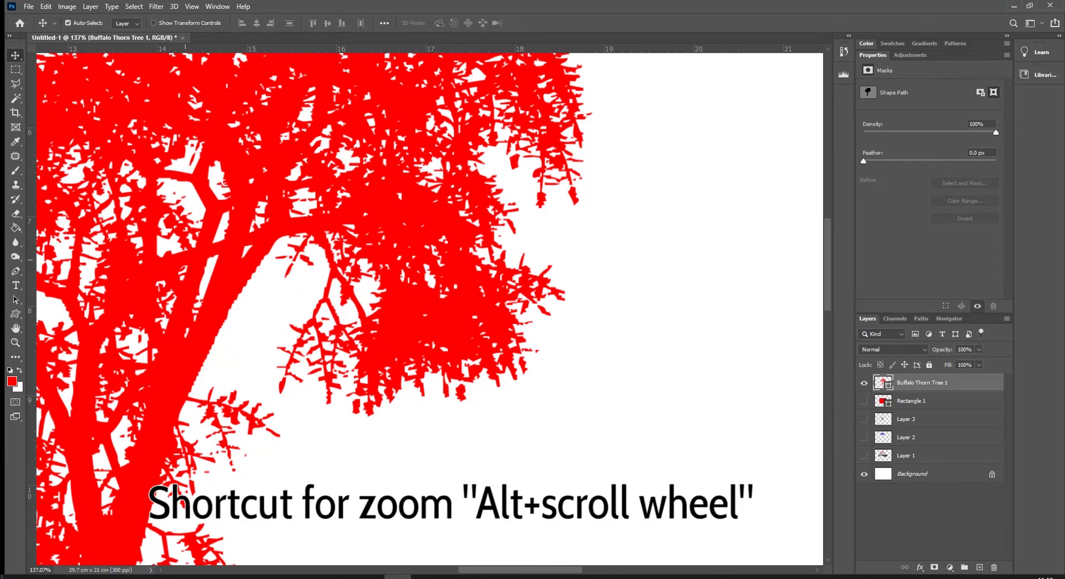
scroll(267, 289, "down", 5)
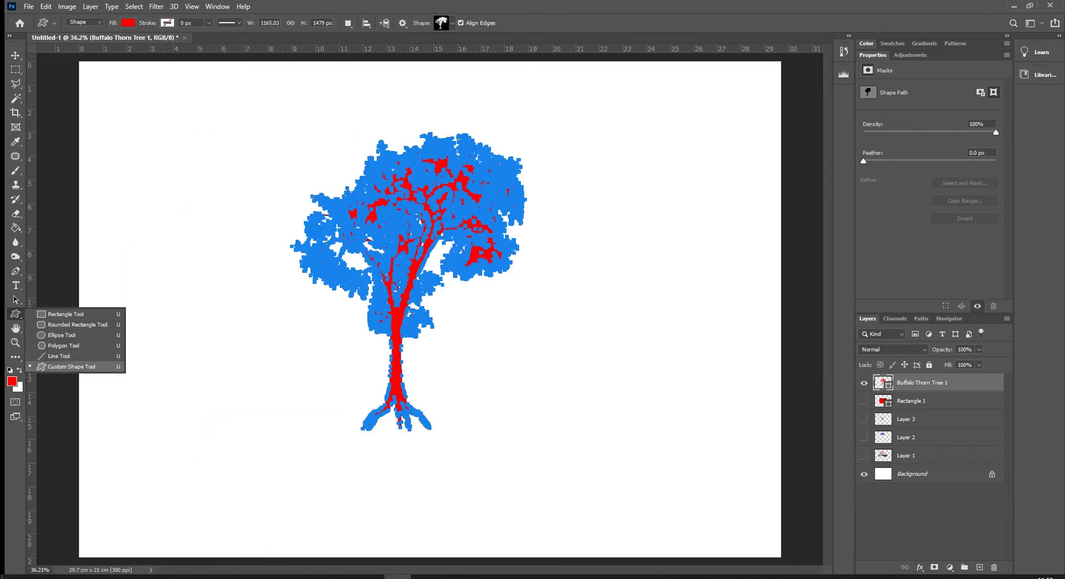
key("Escape")
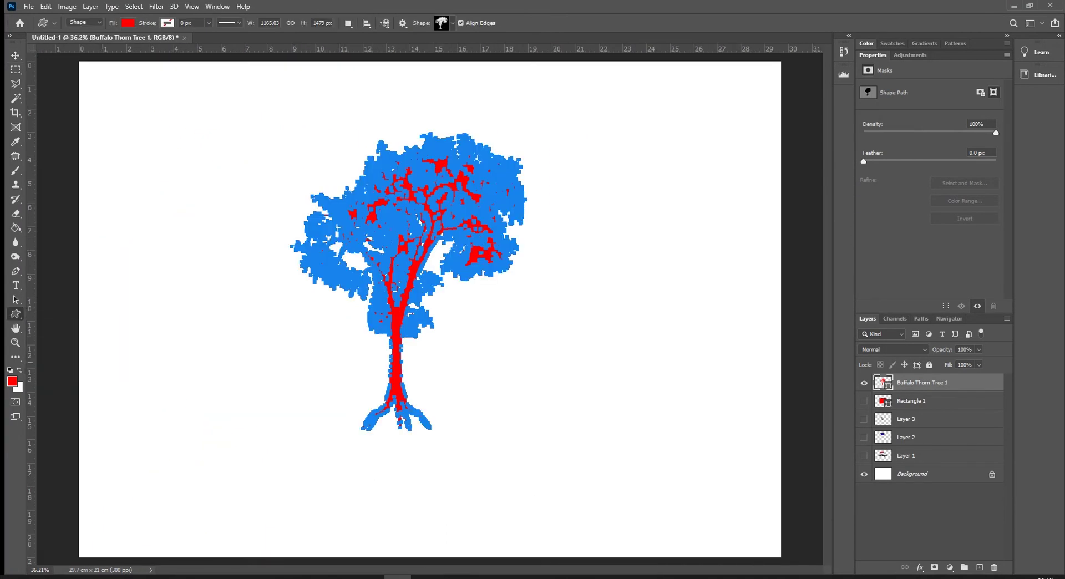
left_click(452, 23)
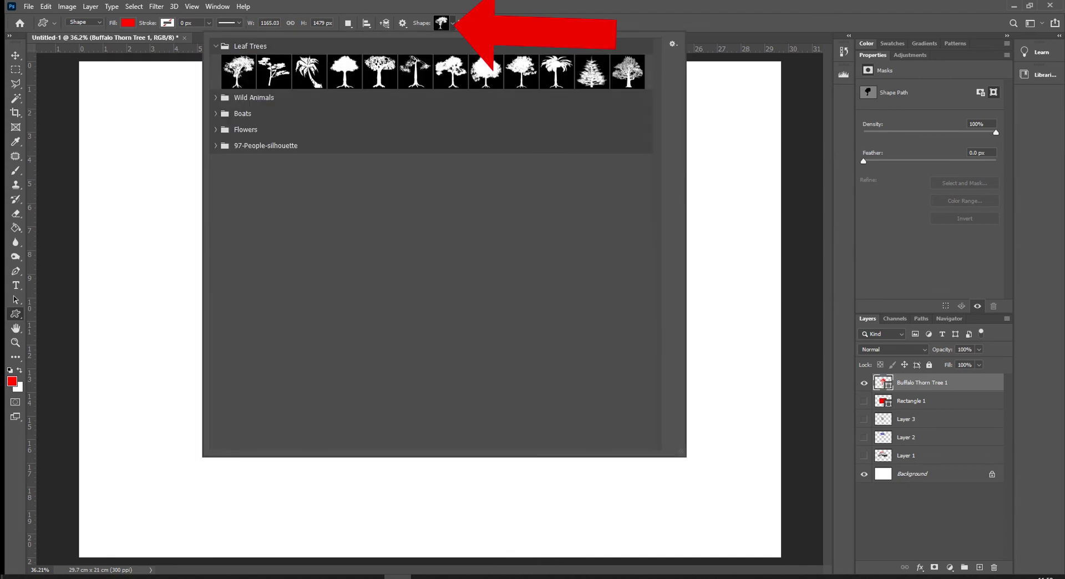
left_click(216, 145)
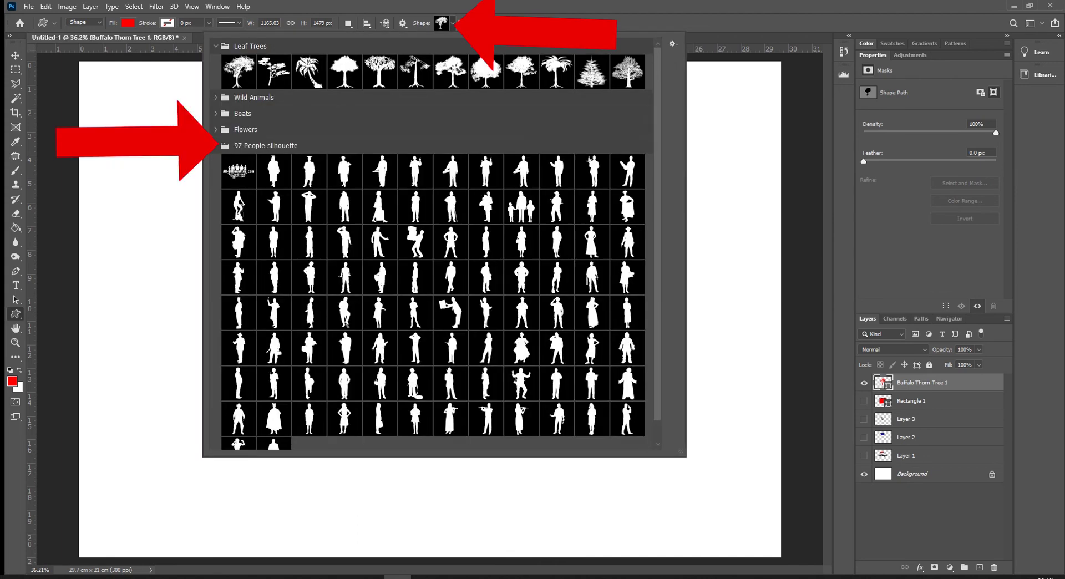
left_click(450, 312)
mouse_move(131, 290)
left_mouse_down()
mouse_move(285, 443)
mouse_move(281, 486)
left_mouse_up()
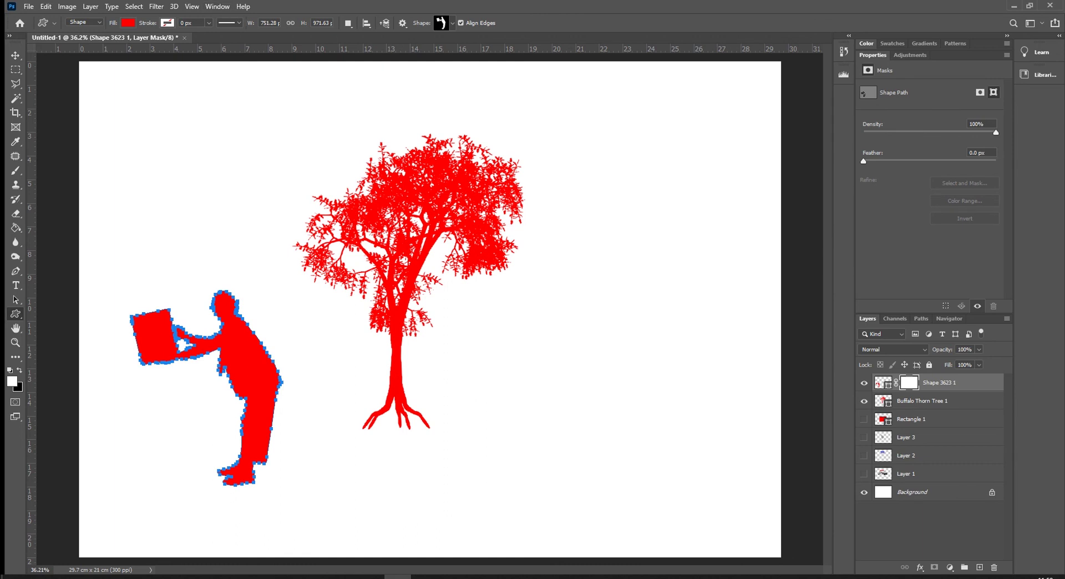
Change the man silhouette's fill to black and activate the Move tool.
left_click(127, 23)
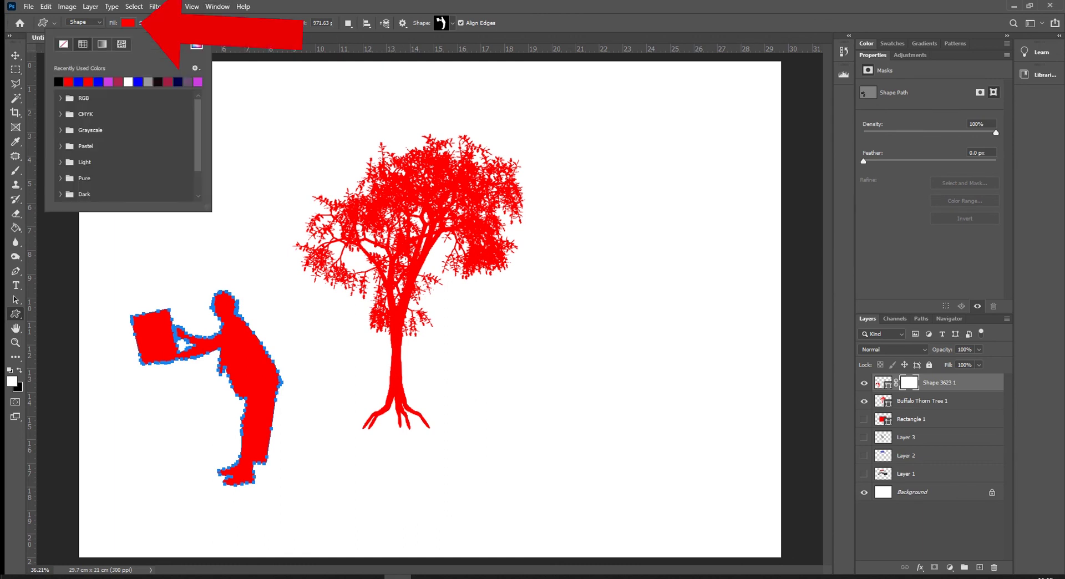
left_click(59, 81)
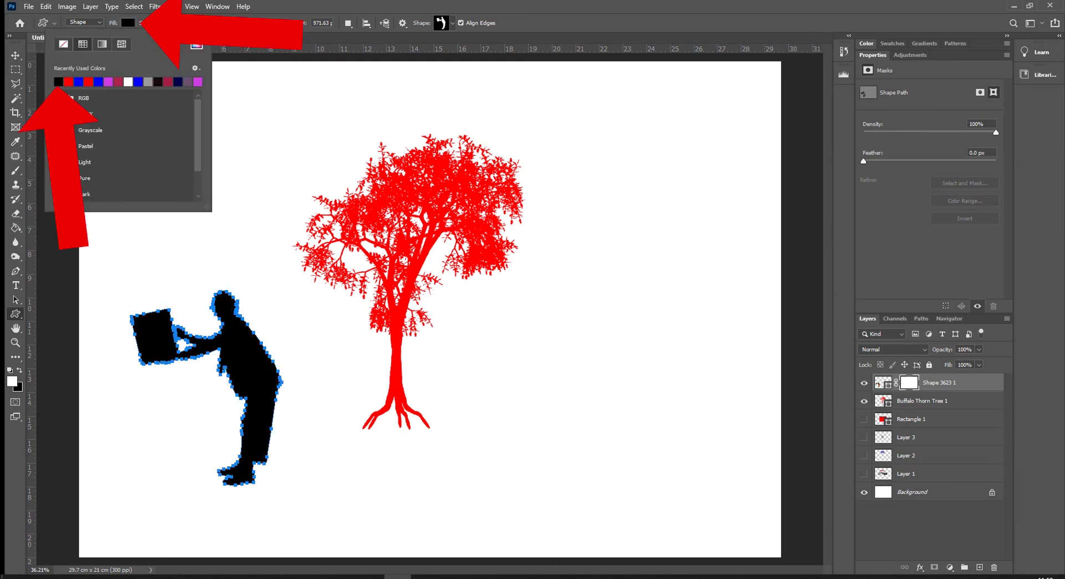
key("Escape")
key("v")
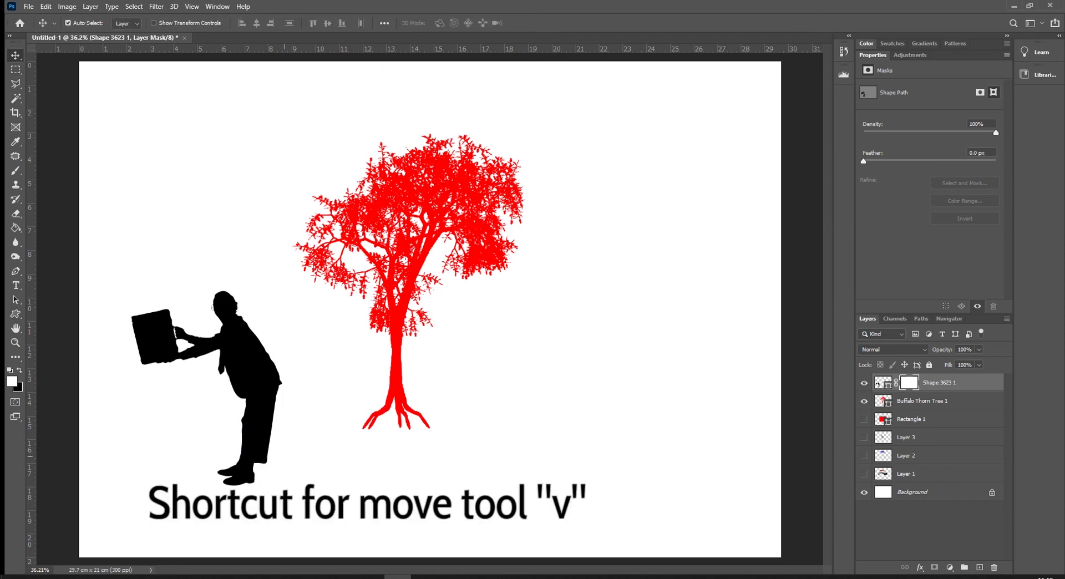
Try to erase on the Buffalo Thorn Tree 1 layer with the Eraser and accept rasterizing the shape.
key("e")
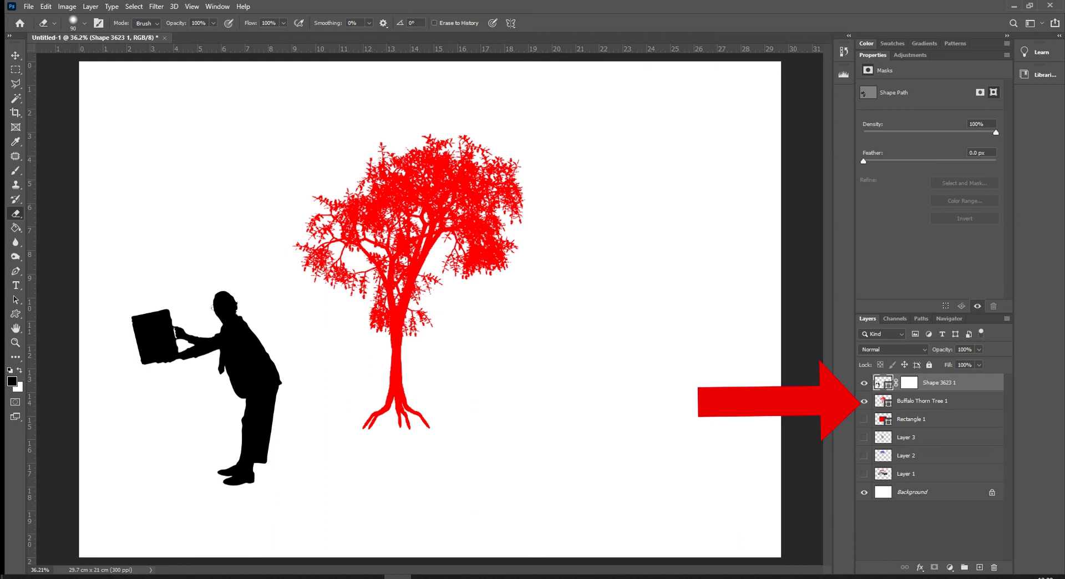
left_click(922, 401)
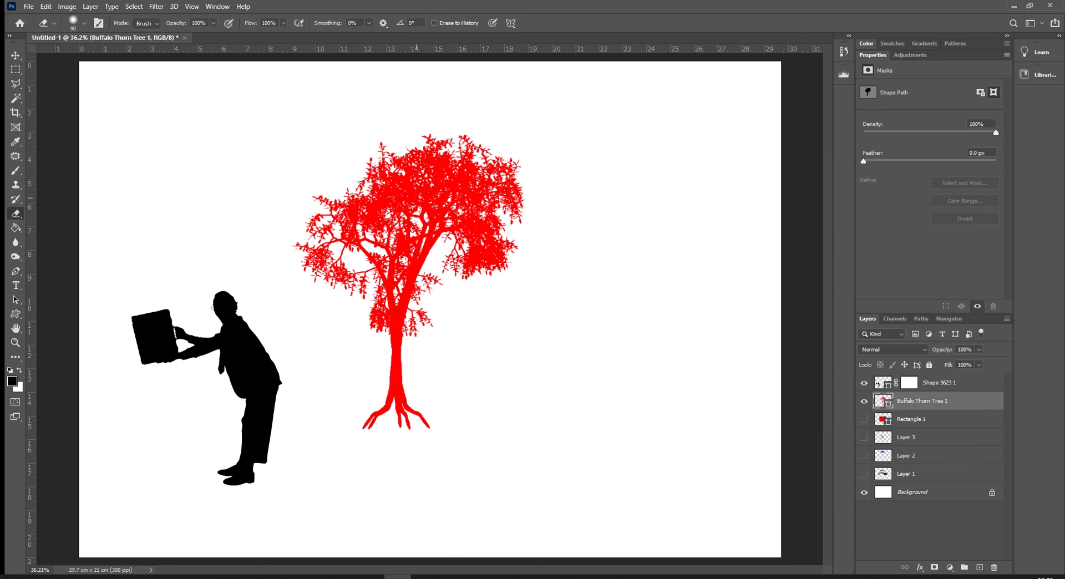
left_click(416, 197)
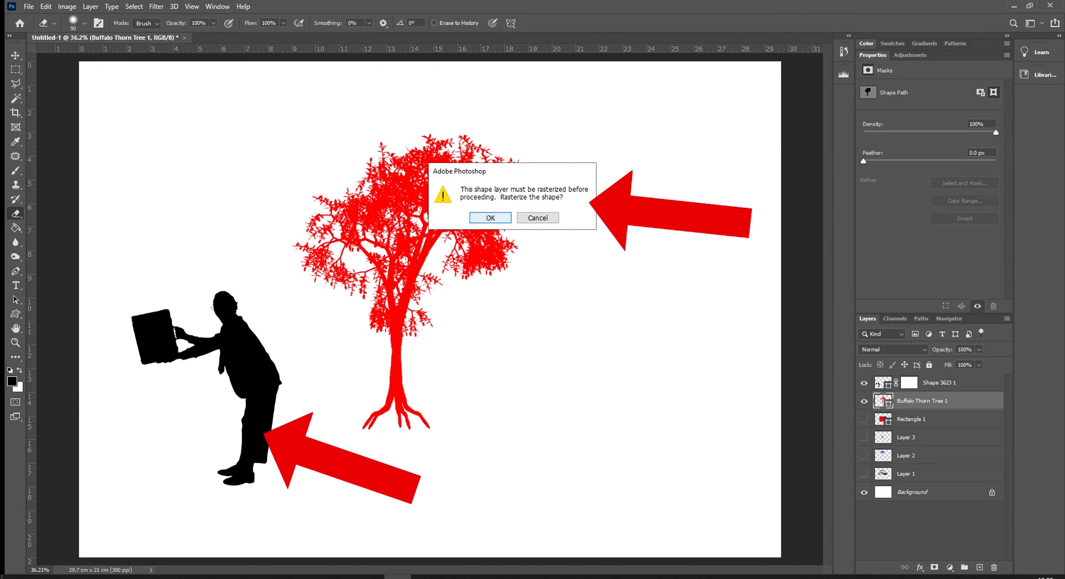
key("Return")
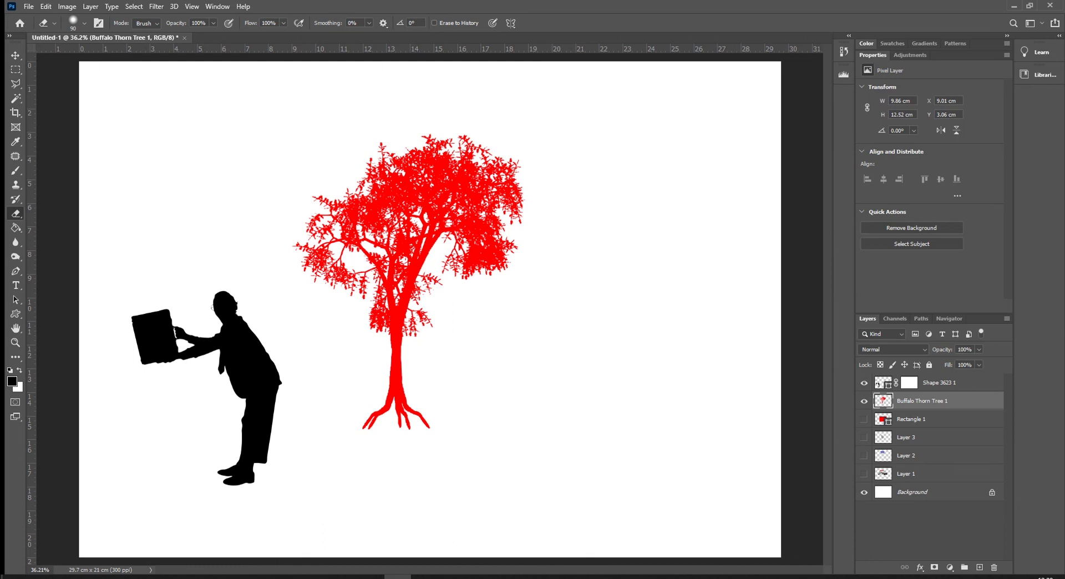
Rasterize the Shape 3623 1 layer and erase the outer part of the box the man holds.
left_click(960, 382)
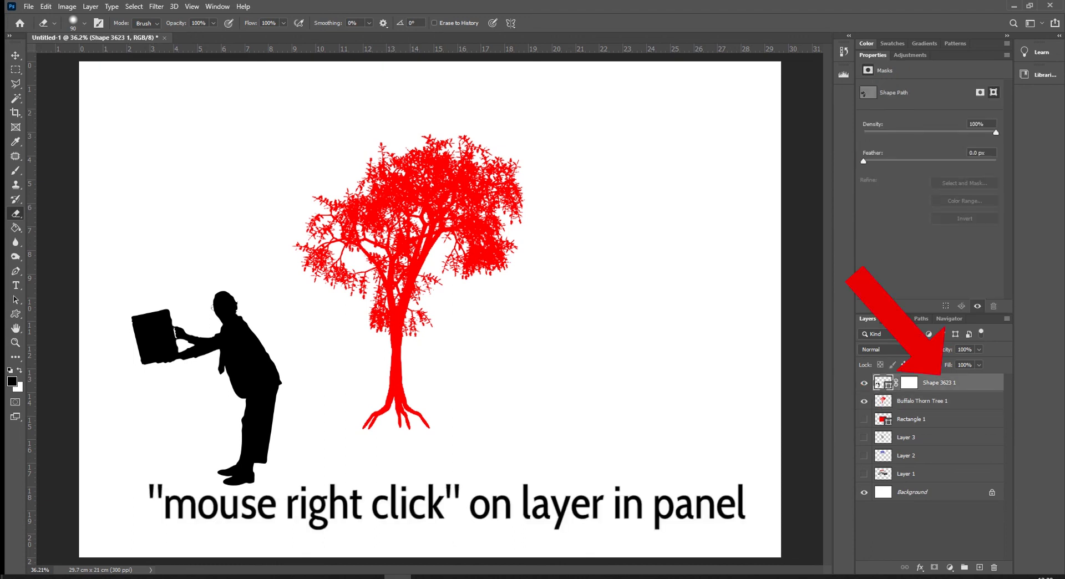
right_click(974, 383)
left_click(854, 276)
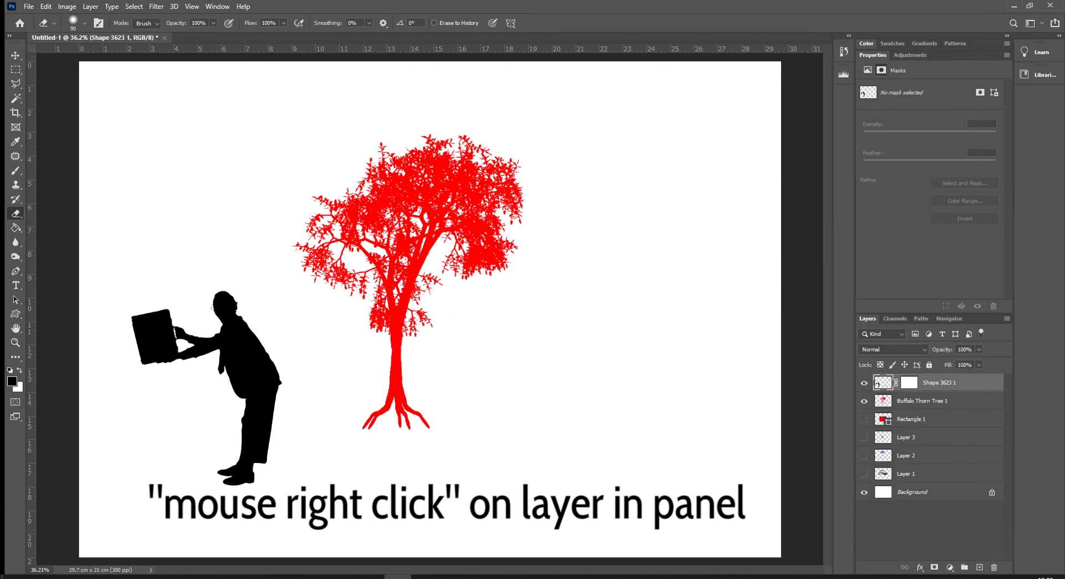
mouse_move(129, 317)
left_mouse_down()
mouse_move(141, 360)
mouse_move(143, 309)
mouse_move(162, 304)
mouse_move(153, 333)
mouse_move(165, 362)
left_mouse_up()
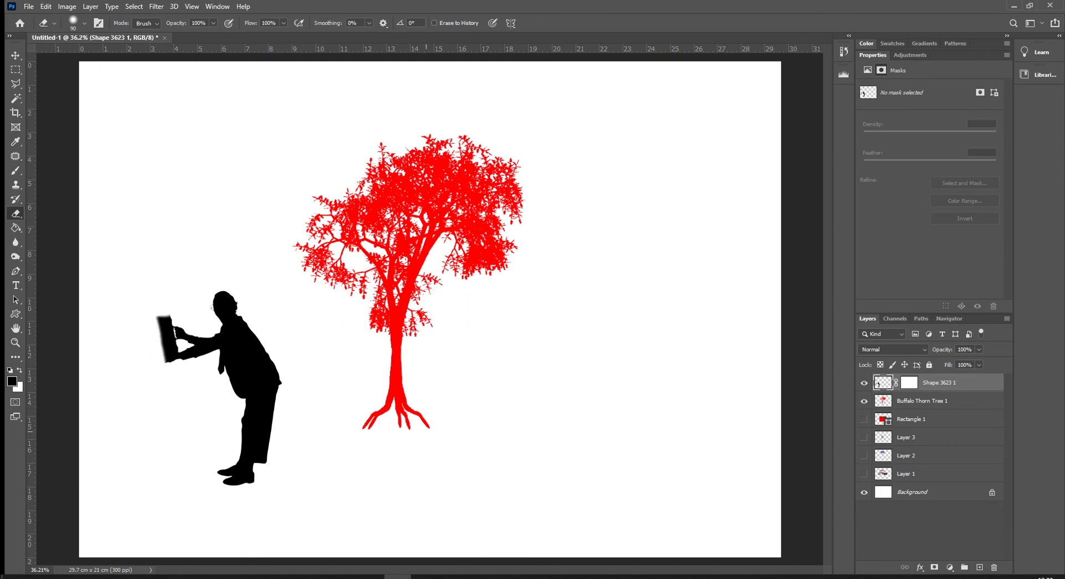
With the Background layer hidden, raise the Eraser's hardness to the maximum and erase the blurry edges of the man's box.
left_click(864, 492)
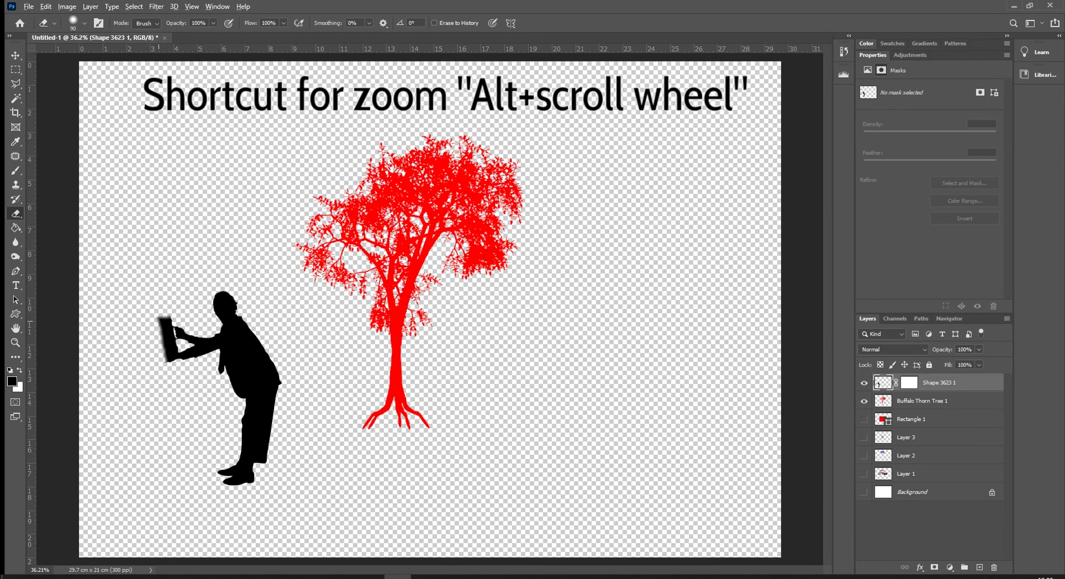
scroll(166, 323, "up", 5)
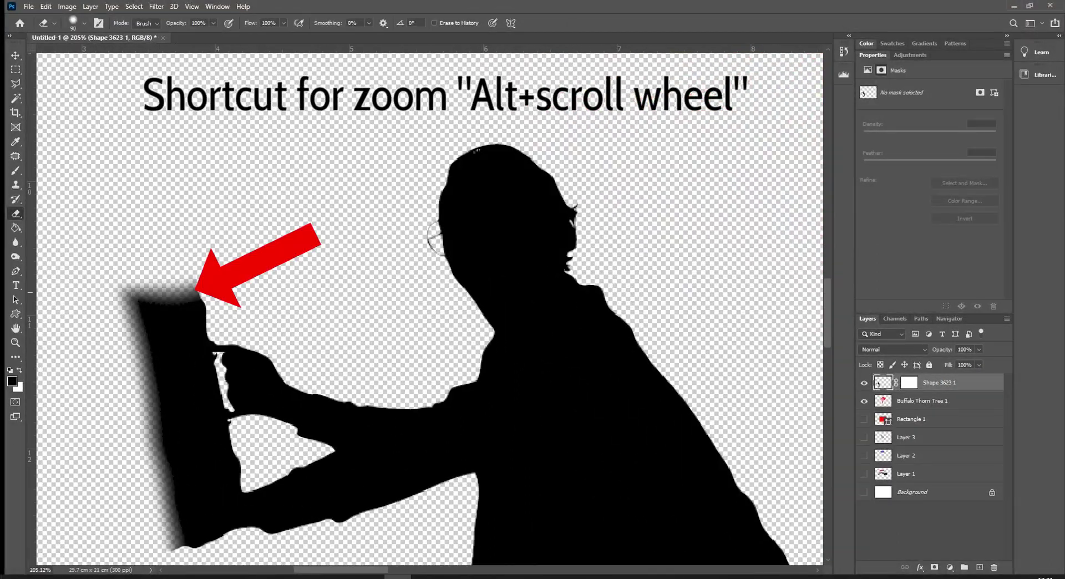
right_click(373, 243)
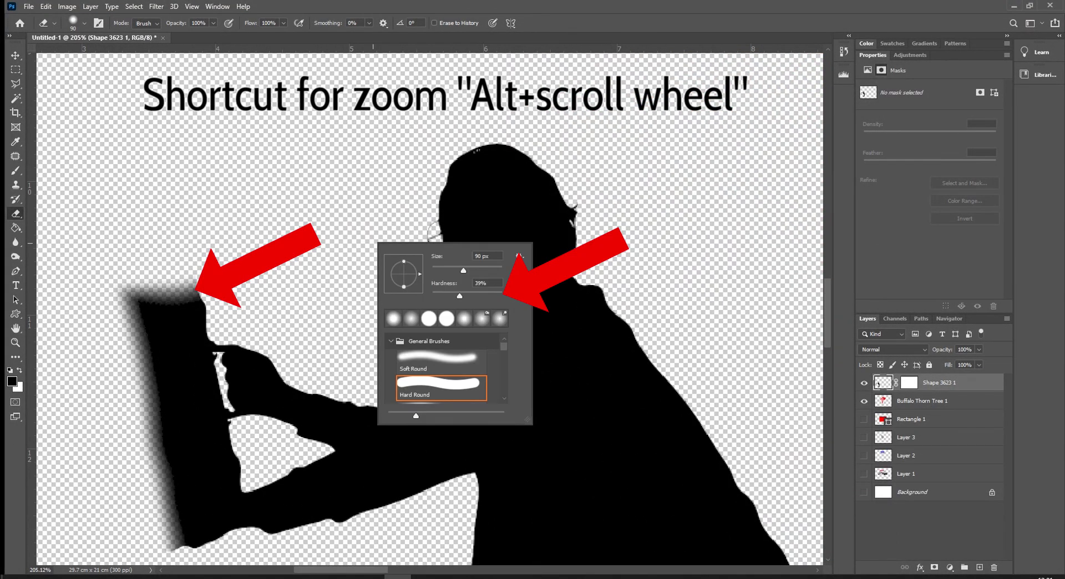
left_click_drag(459, 295, 502, 296)
left_click_drag(201, 242, 116, 255)
key("space")
mouse_move(89, 309)
left_mouse_down()
mouse_move(214, 163)
mouse_move(247, 222)
mouse_move(280, 402)
left_mouse_up()
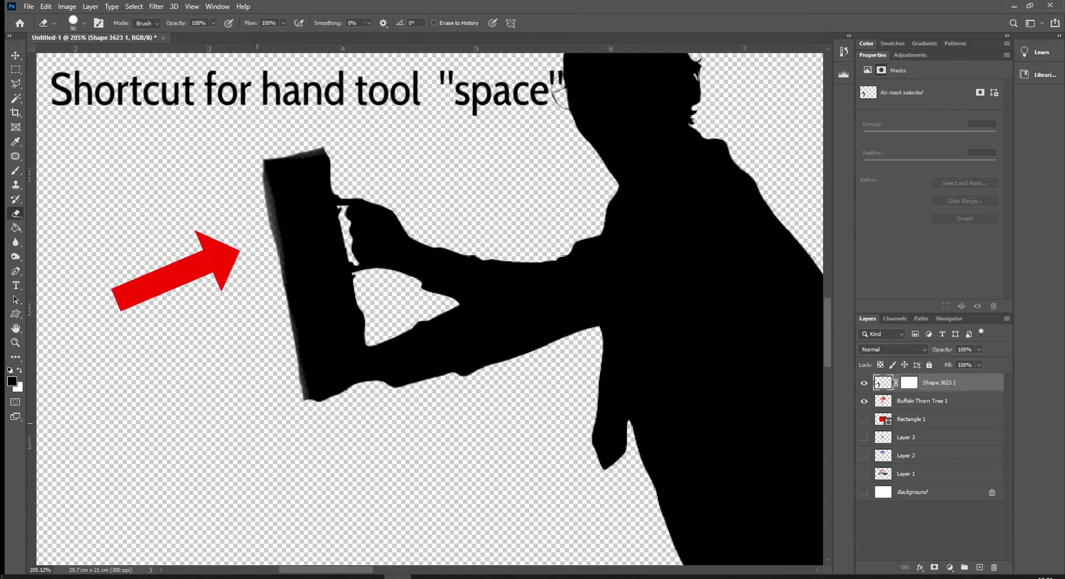
key("ctrl+0")
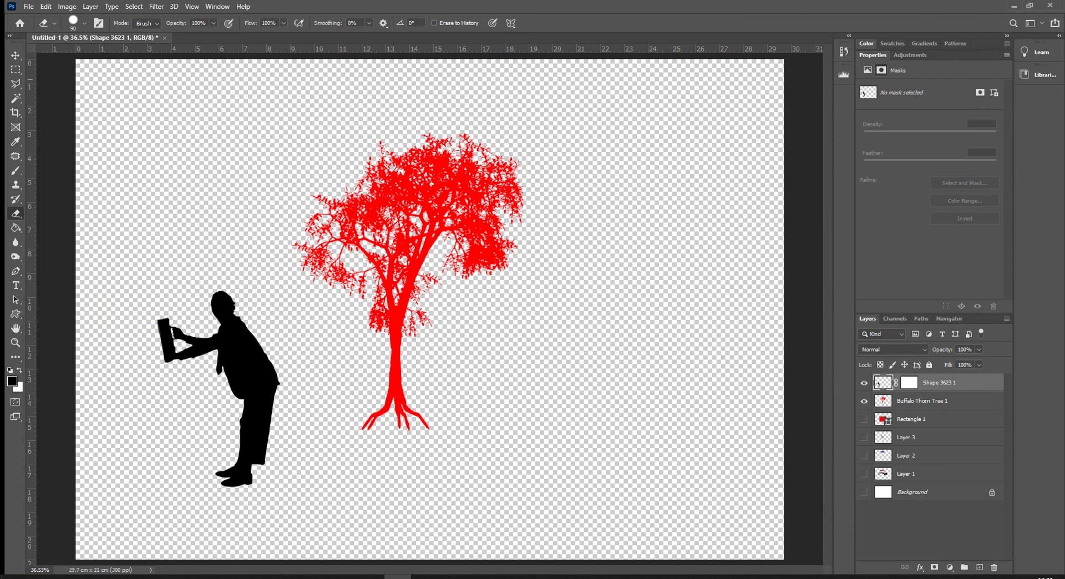
Draw the eleventh shape of the Flowers set, about 682 by 631 px, above the man silhouette.
left_click(16, 314)
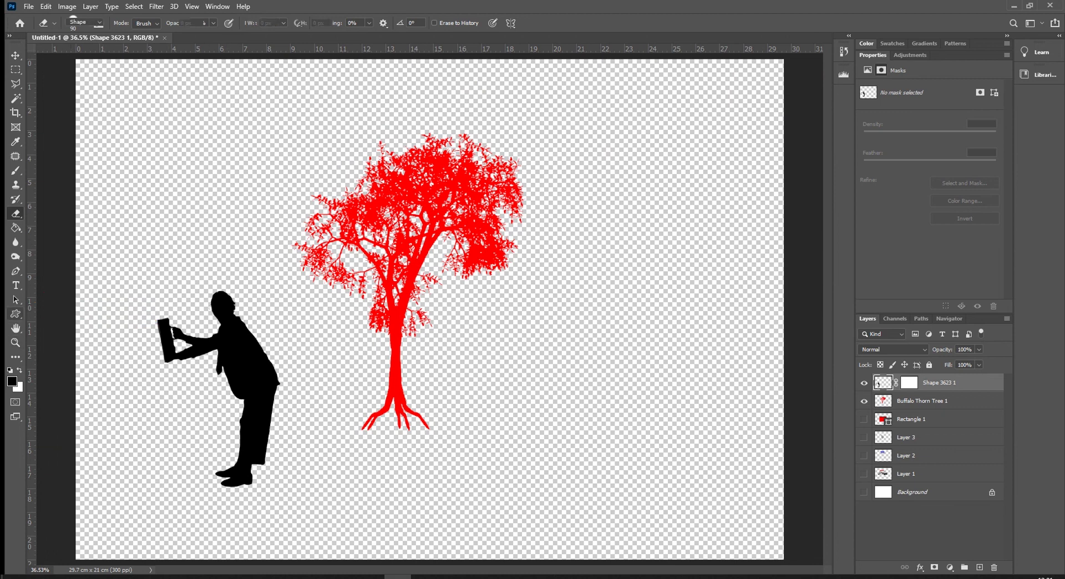
left_click(443, 22)
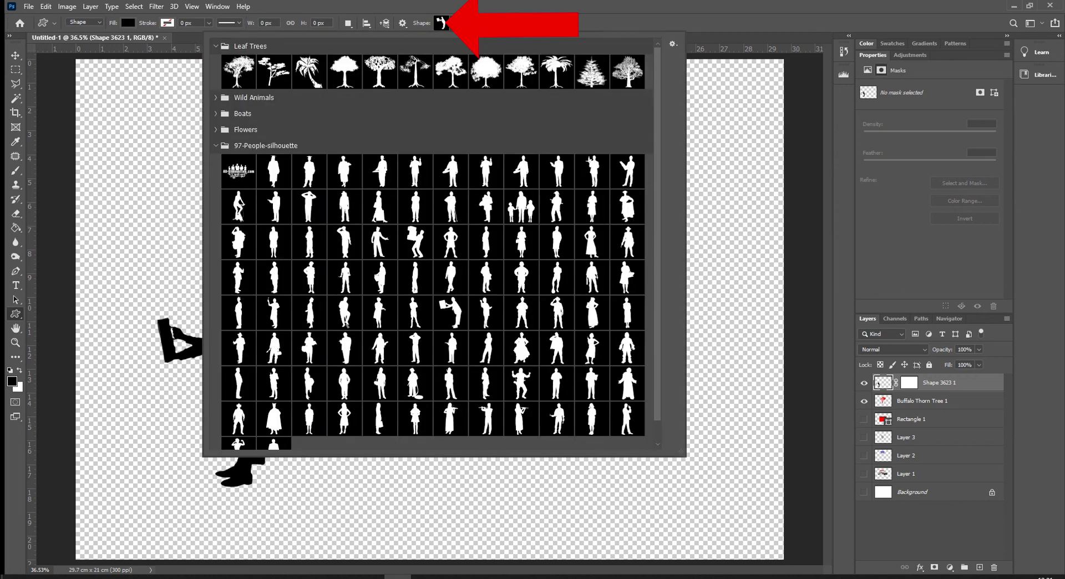
left_click(216, 129)
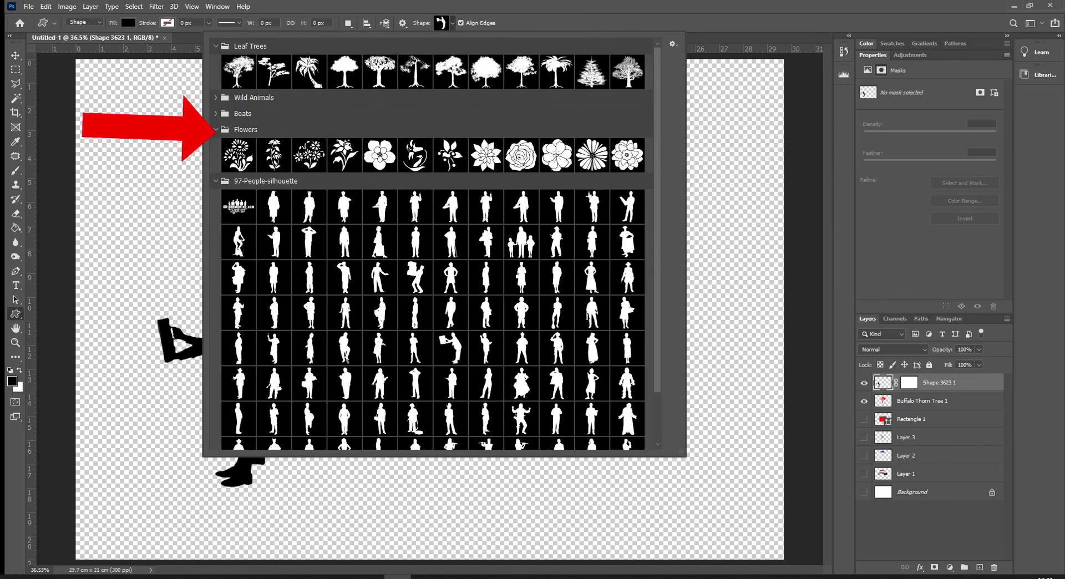
left_click(592, 155)
left_click_drag(108, 118, 248, 245)
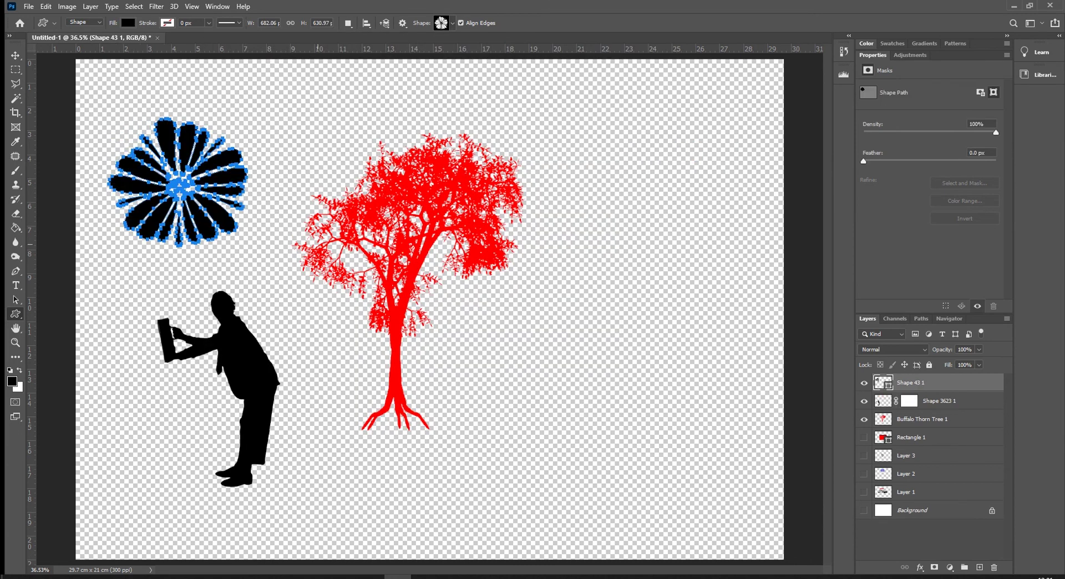
Change the flower's fill to the recently used purple and activate the Move tool.
left_click(127, 23)
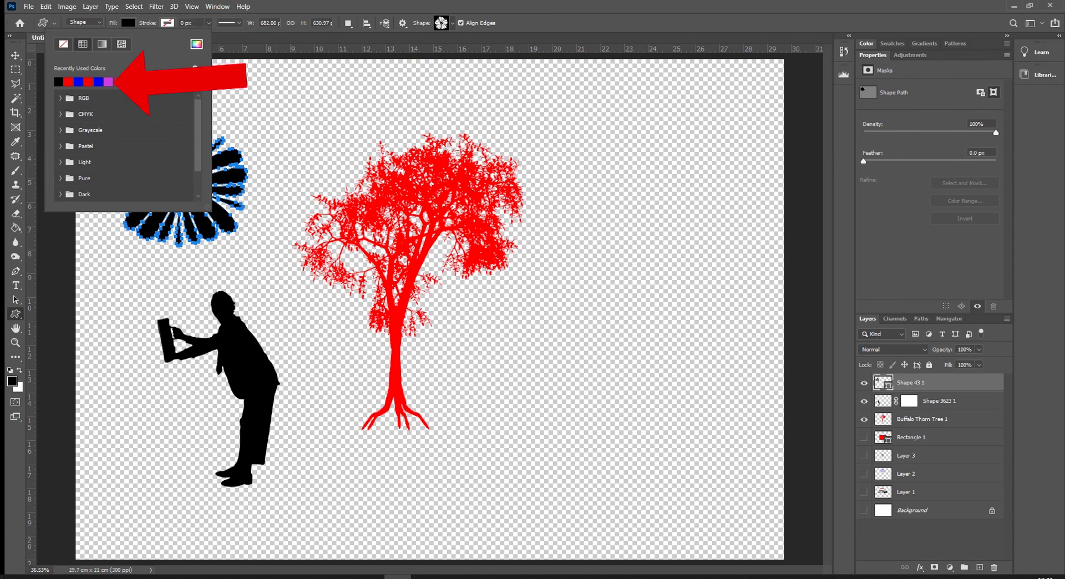
left_click(108, 81)
key("Return")
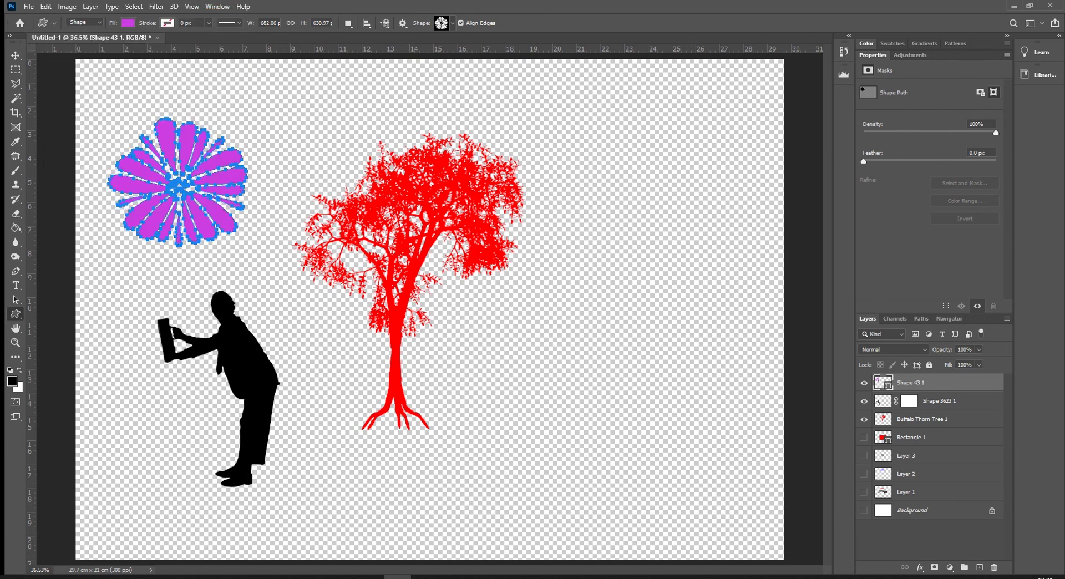
key("v")
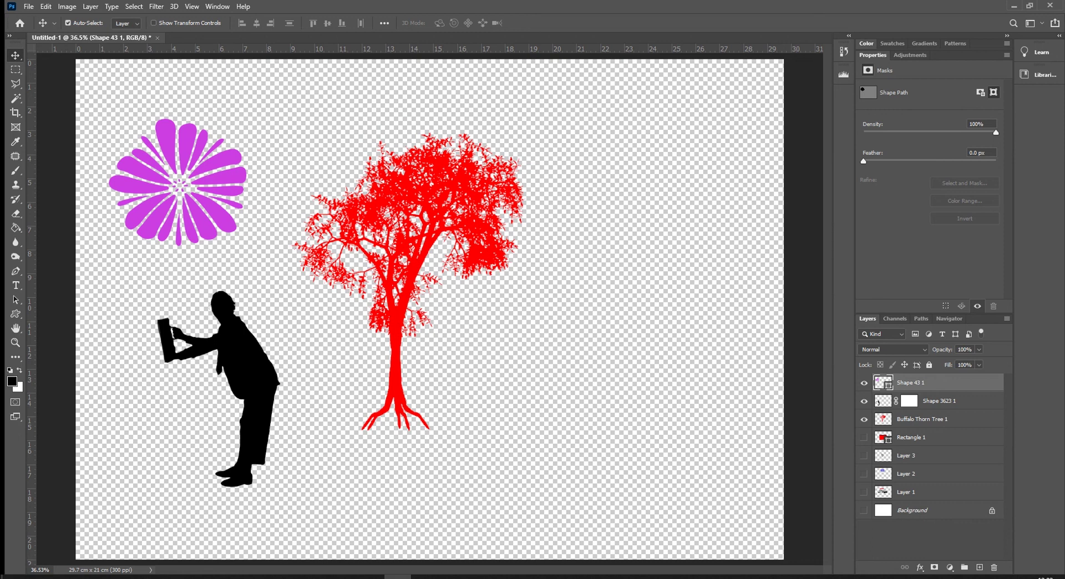
Hide the flower, man and tree layers, and select and show Layer 2.
left_click(938, 474)
left_click(864, 382)
left_click(863, 401)
left_click(863, 419)
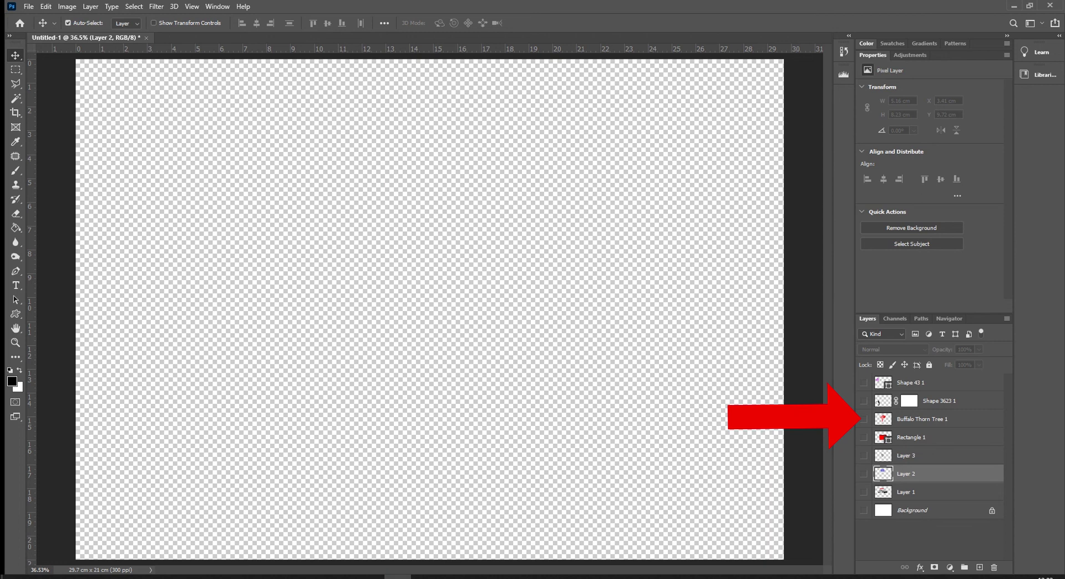
left_click(864, 474)
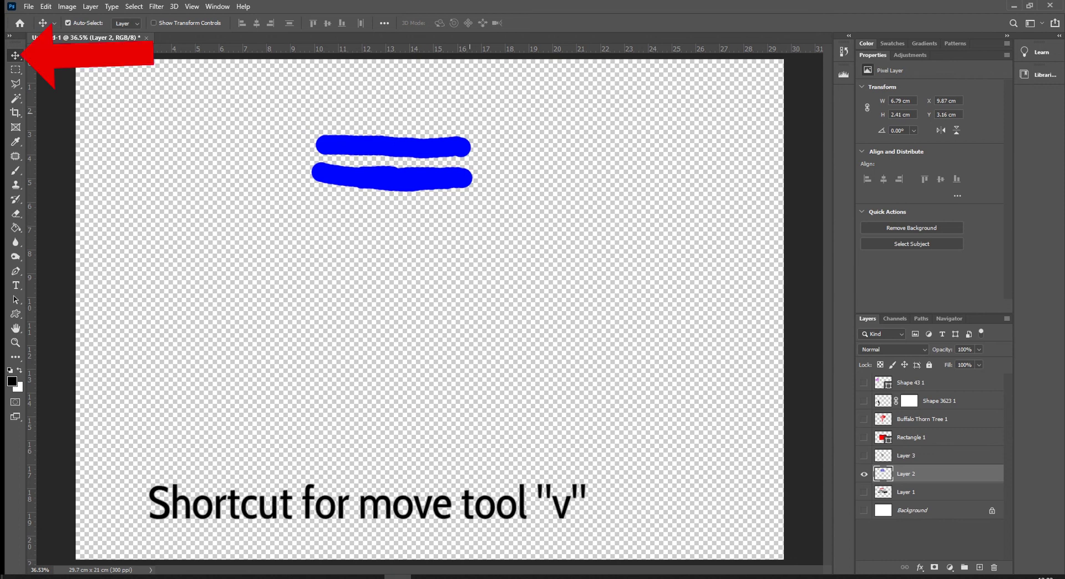
Move the blue strokes of Layer 2 around the page, placing them at about X 12.05 cm, Y 5.44 cm.
mouse_move(389, 147)
left_mouse_down()
mouse_move(396, 211)
mouse_move(466, 222)
mouse_move(345, 151)
left_mouse_up()
left_click_drag(394, 171, 505, 271)
mouse_move(396, 161)
left_mouse_down()
mouse_move(425, 348)
mouse_move(372, 288)
mouse_move(501, 212)
mouse_move(491, 210)
left_mouse_up()
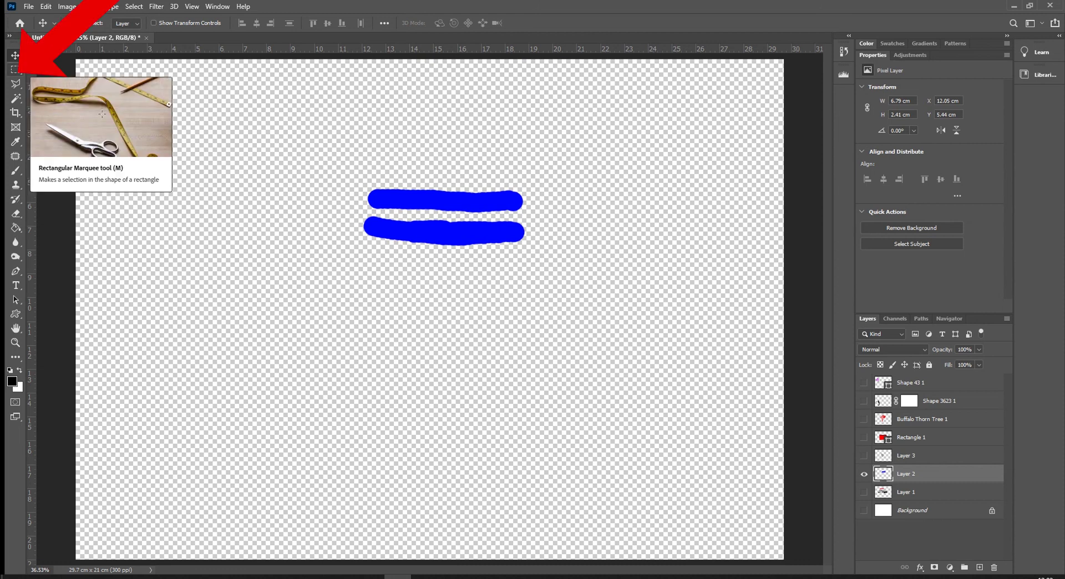
Copy the lower blue stroke to a new layer using a rectangular selection, and move the copy to about X 13.5 cm, Y 12.32 cm.
left_click(15, 69)
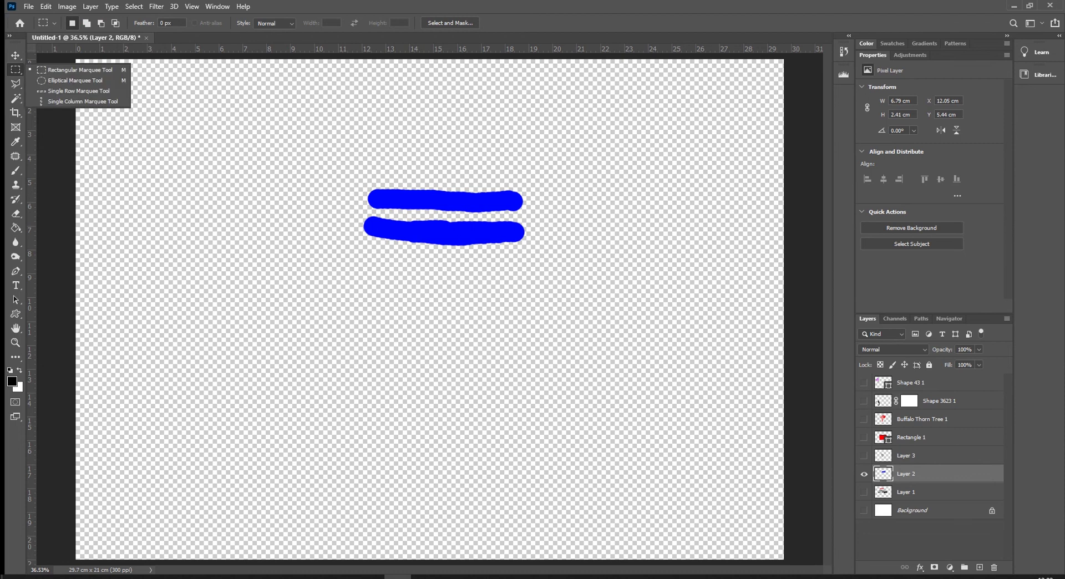
left_click(78, 70)
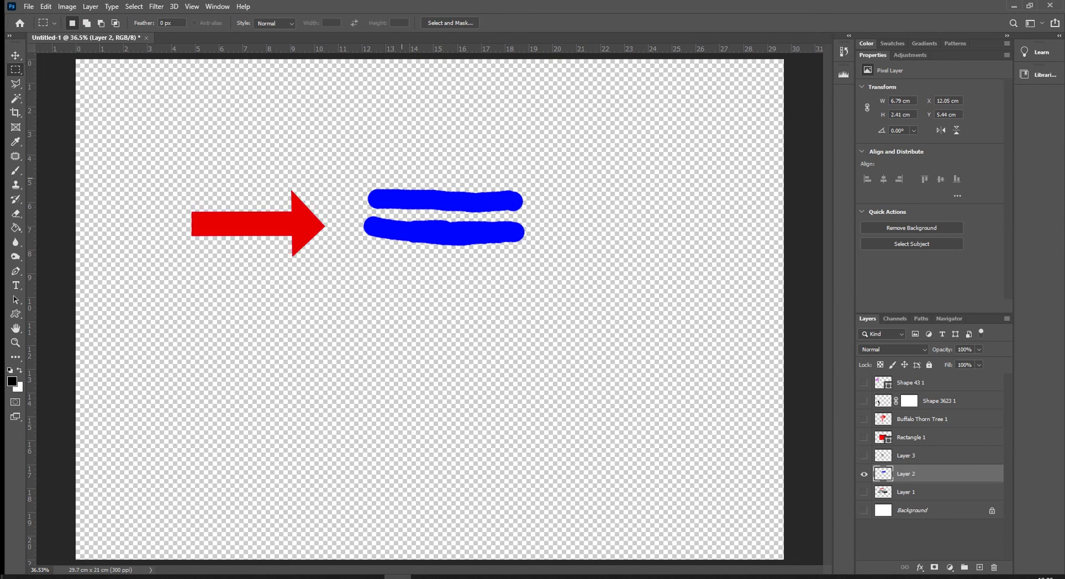
mouse_move(353, 214)
left_mouse_down()
mouse_move(561, 267)
mouse_move(541, 264)
left_mouse_up()
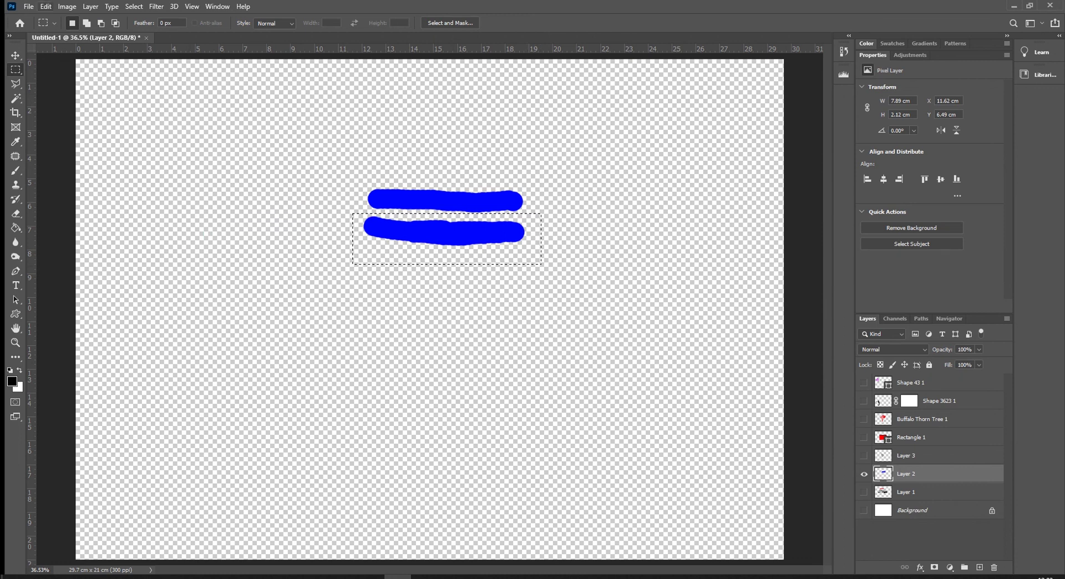
left_click(45, 6)
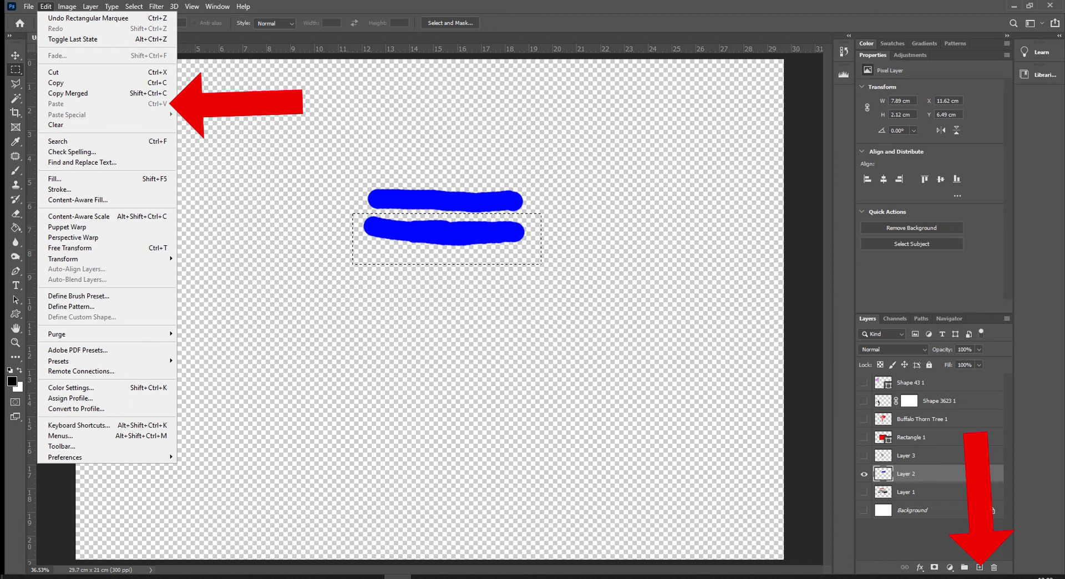
key("Escape")
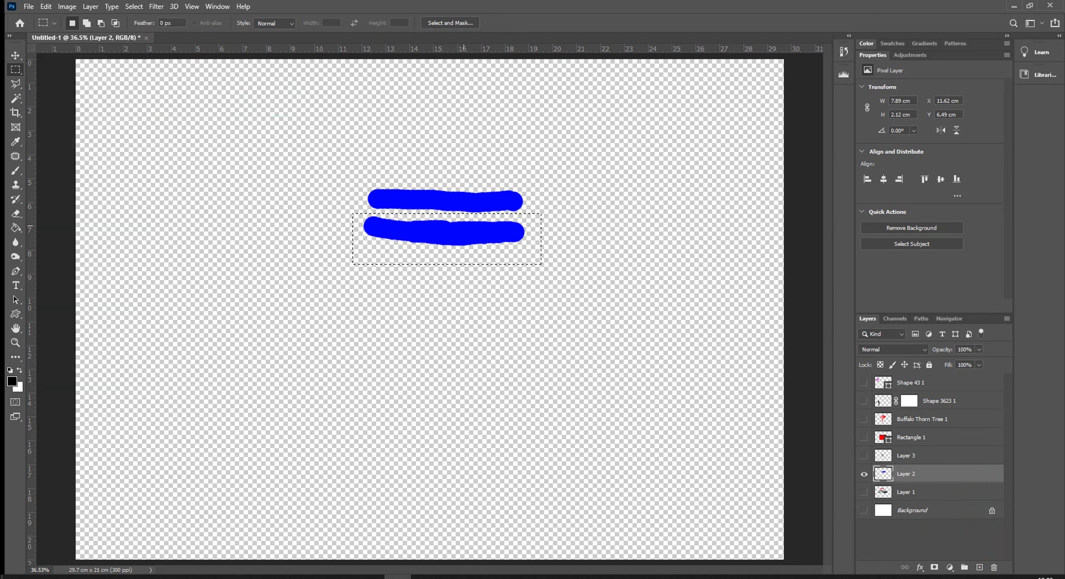
key("ctrl+j")
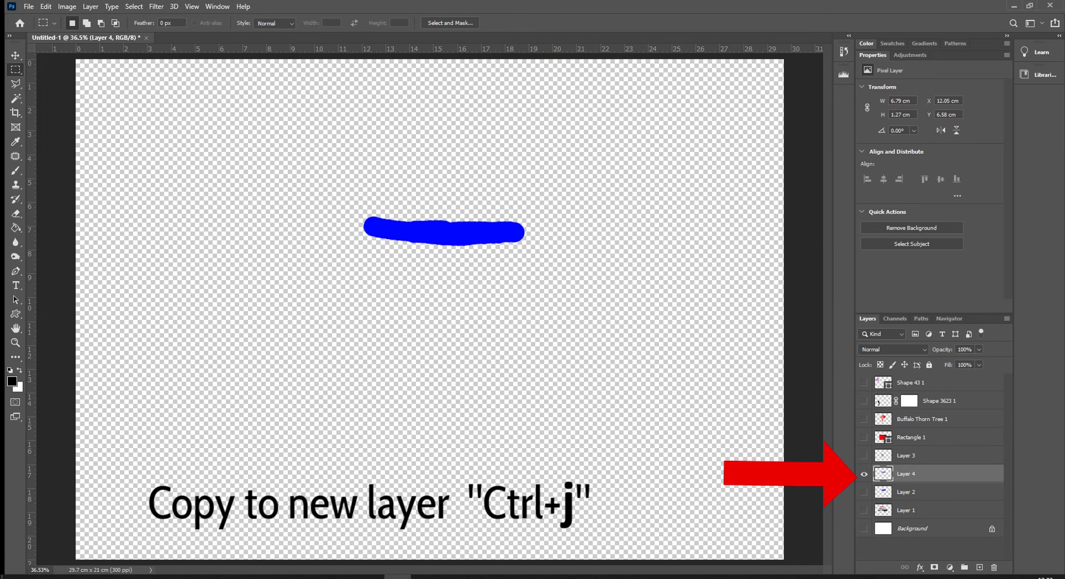
key("v")
mouse_move(444, 230)
left_mouse_down()
mouse_move(325, 295)
mouse_move(448, 298)
mouse_move(581, 334)
left_mouse_up()
Delete the layer with the copied stroke and show Layer 2.
mouse_move(937, 474)
left_mouse_down()
mouse_move(954, 554)
mouse_move(977, 566)
left_mouse_up()
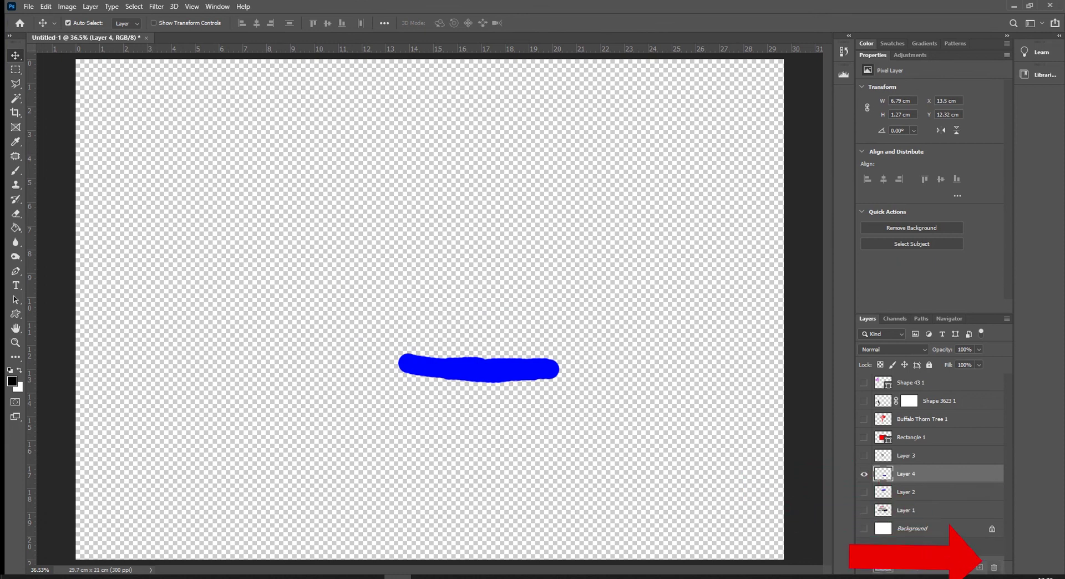
left_click(993, 567)
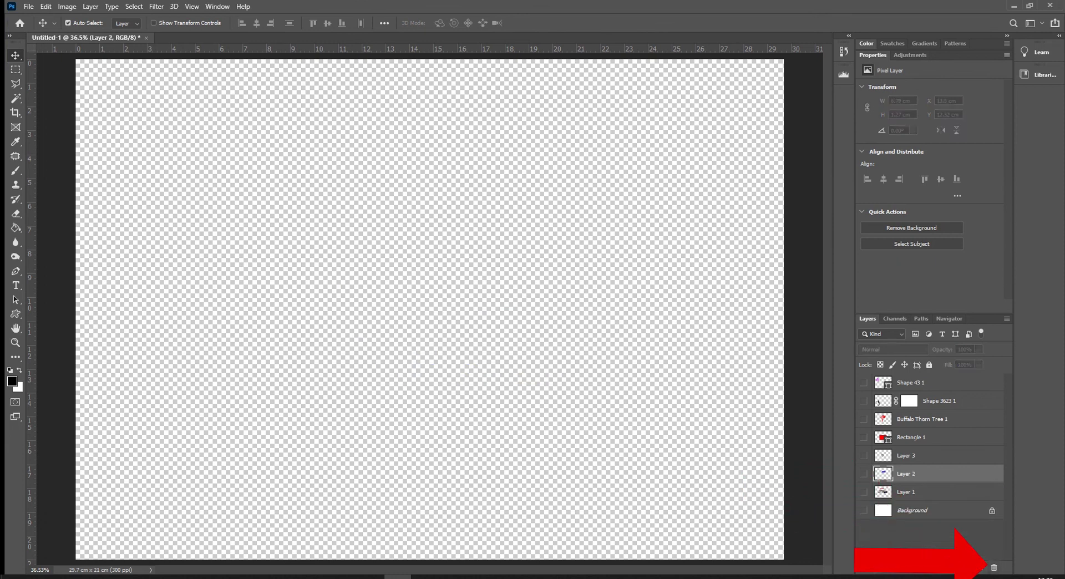
left_click(864, 474)
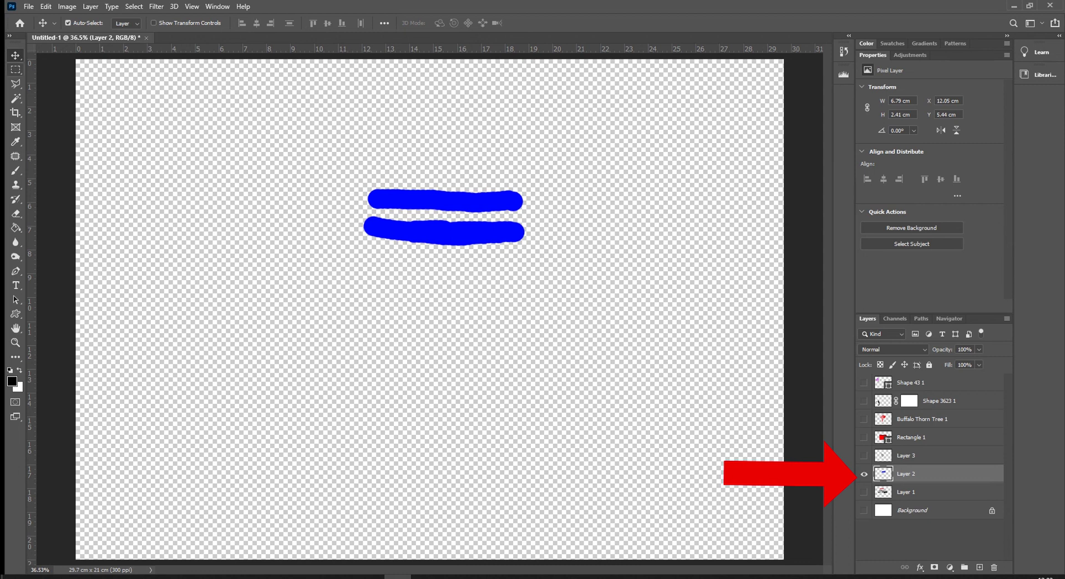
Marquee-select the lower stroke of Layer 2 and move it down, deselect, and place both strokes at about X 11.46 cm, Y 6.01 cm.
key("m")
mouse_move(349, 210)
left_mouse_down()
mouse_move(462, 252)
mouse_move(543, 264)
mouse_move(542, 273)
mouse_move(514, 231)
mouse_move(361, 215)
left_mouse_up()
key("v")
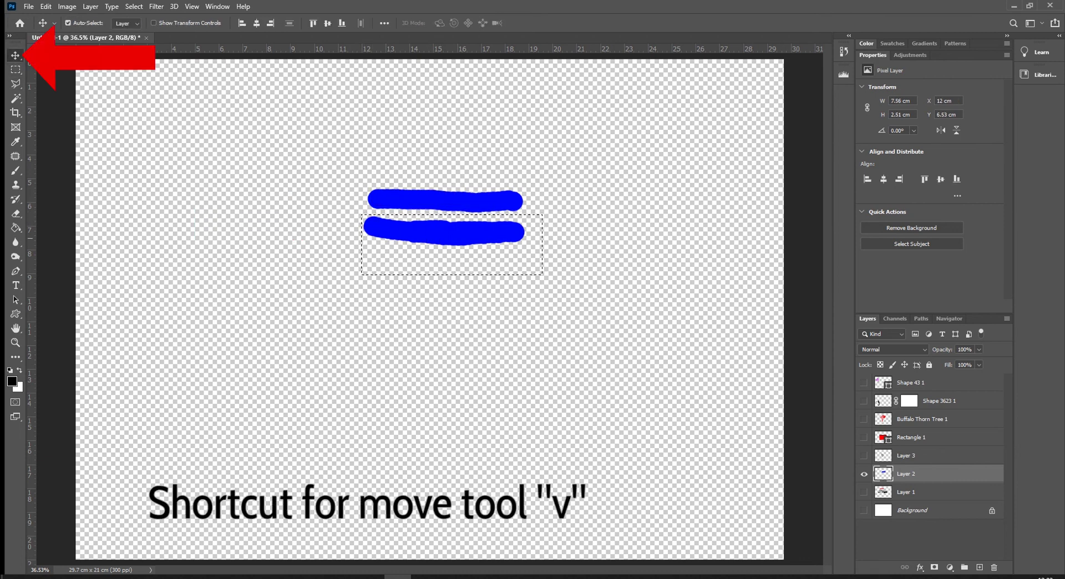
mouse_move(377, 217)
left_mouse_down()
mouse_move(405, 255)
mouse_move(280, 208)
mouse_move(301, 127)
mouse_move(473, 181)
mouse_move(388, 224)
mouse_move(403, 213)
mouse_move(415, 263)
mouse_move(297, 237)
mouse_move(402, 198)
mouse_move(403, 214)
left_mouse_up()
key("ctrl+d")
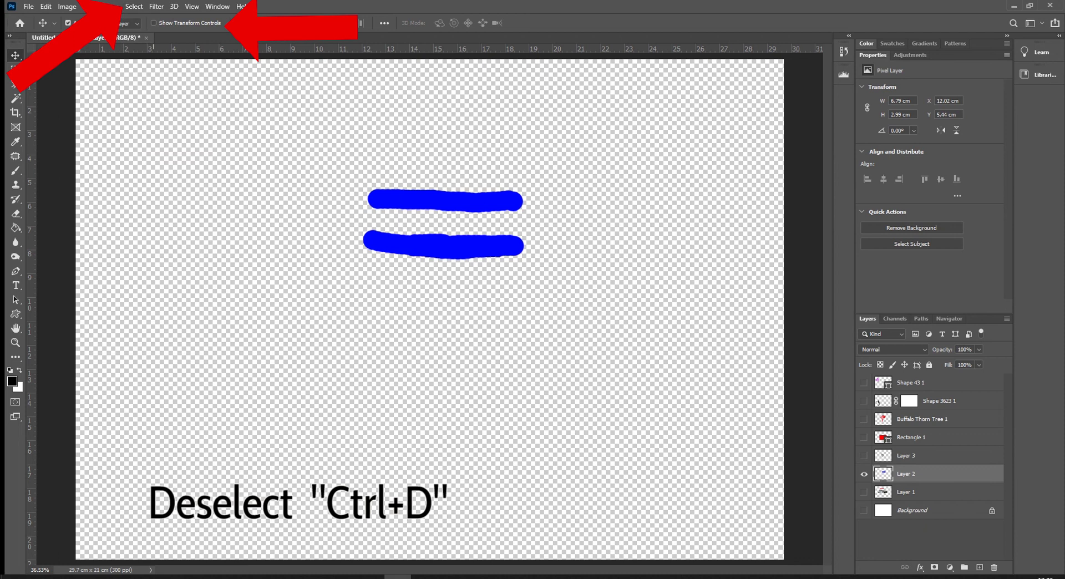
mouse_move(483, 222)
left_mouse_down()
mouse_move(483, 317)
mouse_move(490, 186)
mouse_move(477, 254)
left_mouse_up()
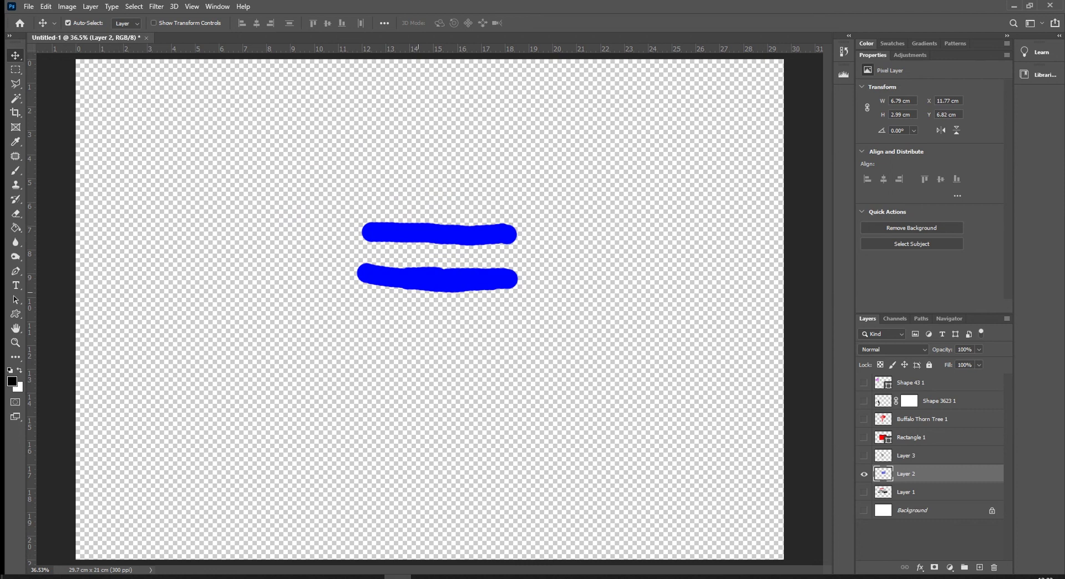
mouse_move(462, 264)
left_mouse_down()
mouse_move(437, 218)
mouse_move(455, 244)
left_mouse_up()
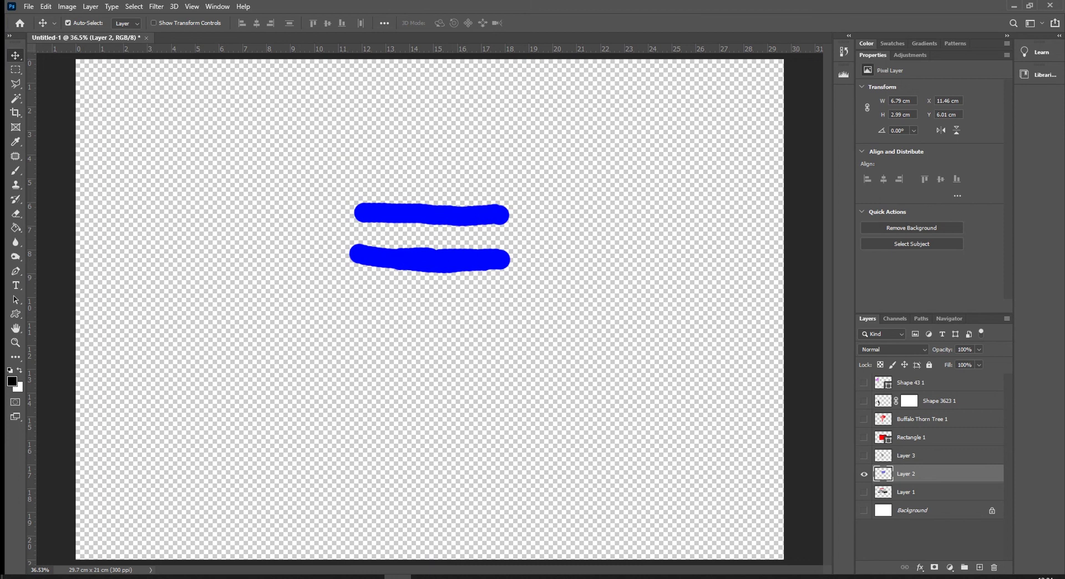
Show Rectangle 1 and reorder it below Layer 2, placing the blue strokes inside it at about X 11.18 cm, Y 8.05 cm.
left_click(864, 437)
left_click_drag(910, 437, 909, 483)
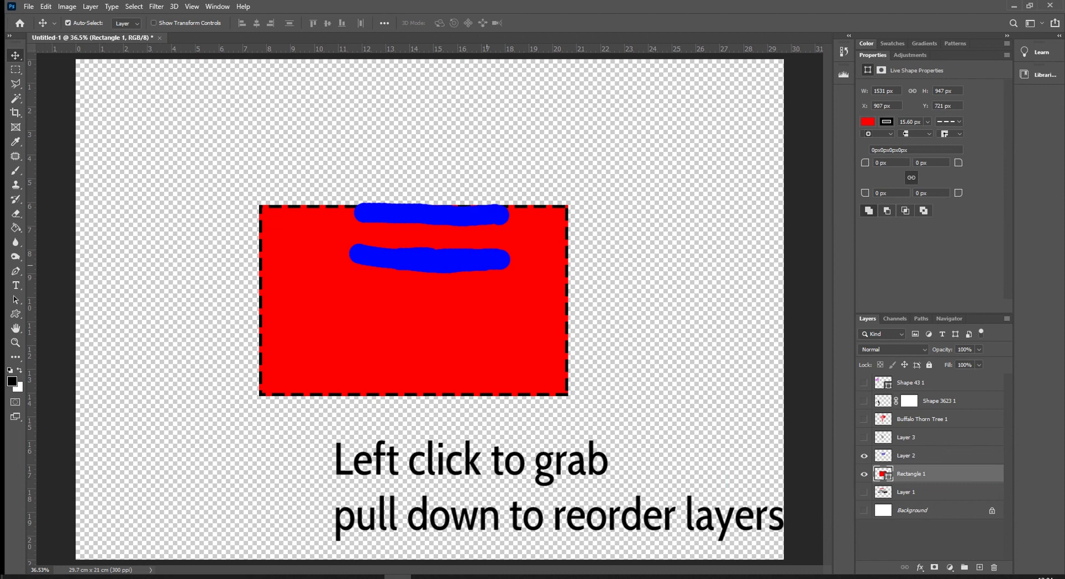
left_click_drag(465, 259, 459, 308)
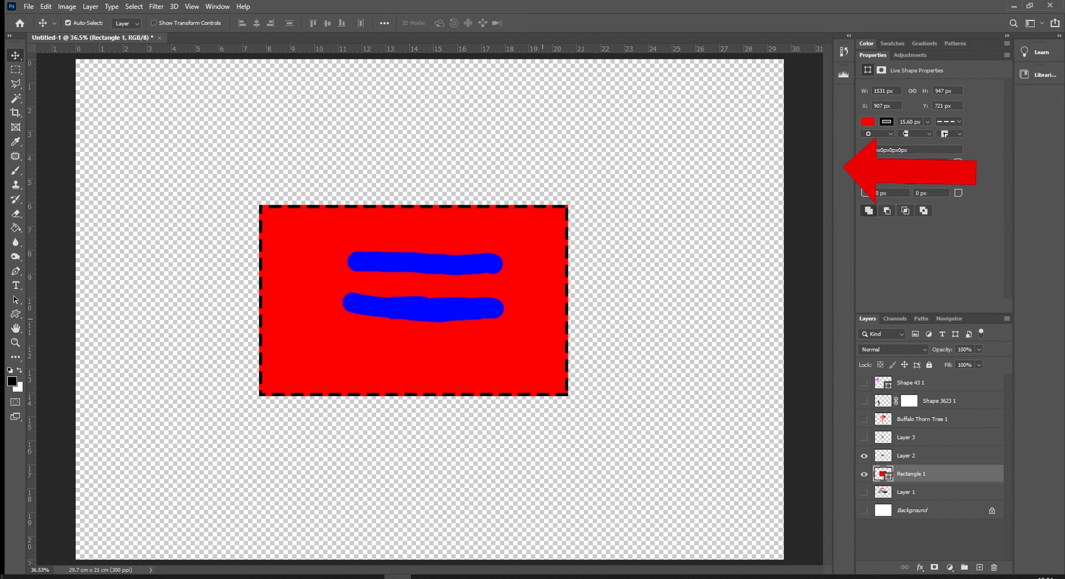
Rasterize the Rectangle 1 shape layer.
right_click(913, 473)
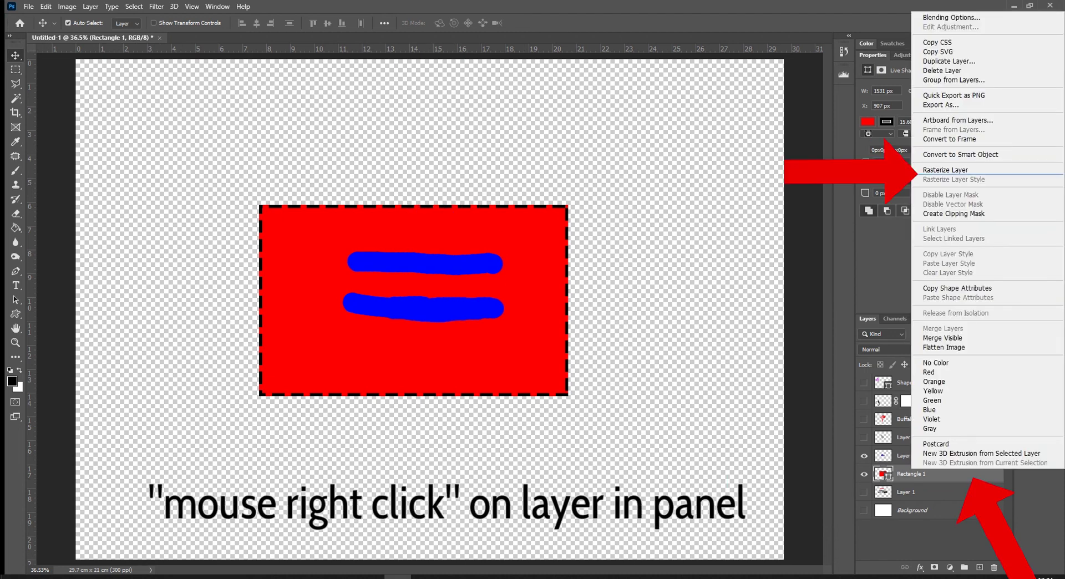
left_click(945, 170)
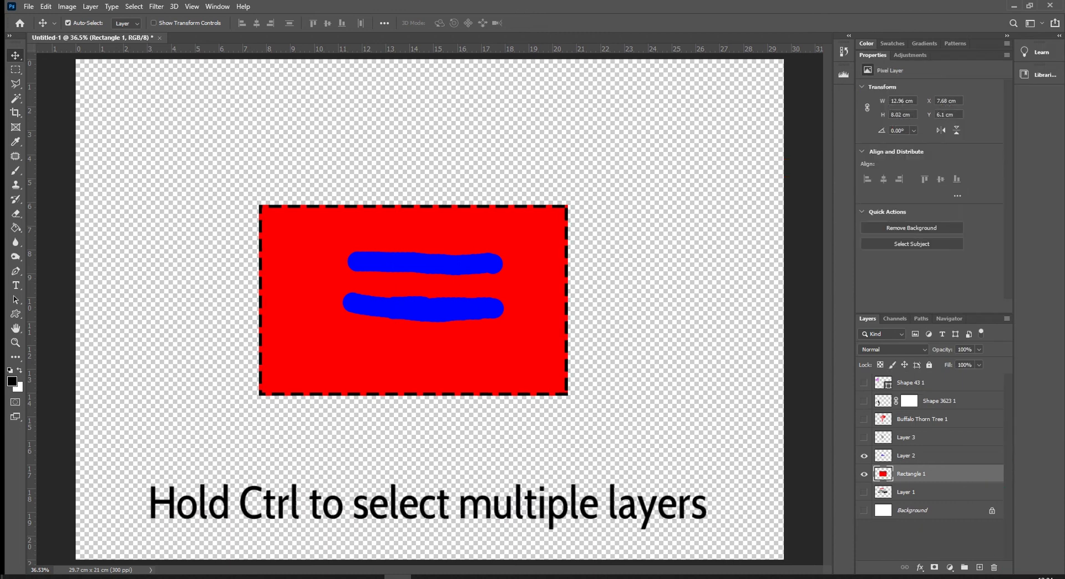
Duplicate Layer 2 and Rectangle 1 together within the same document and merge the two copies into one layer.
left_click(906, 455, "ctrl")
right_click(922, 455)
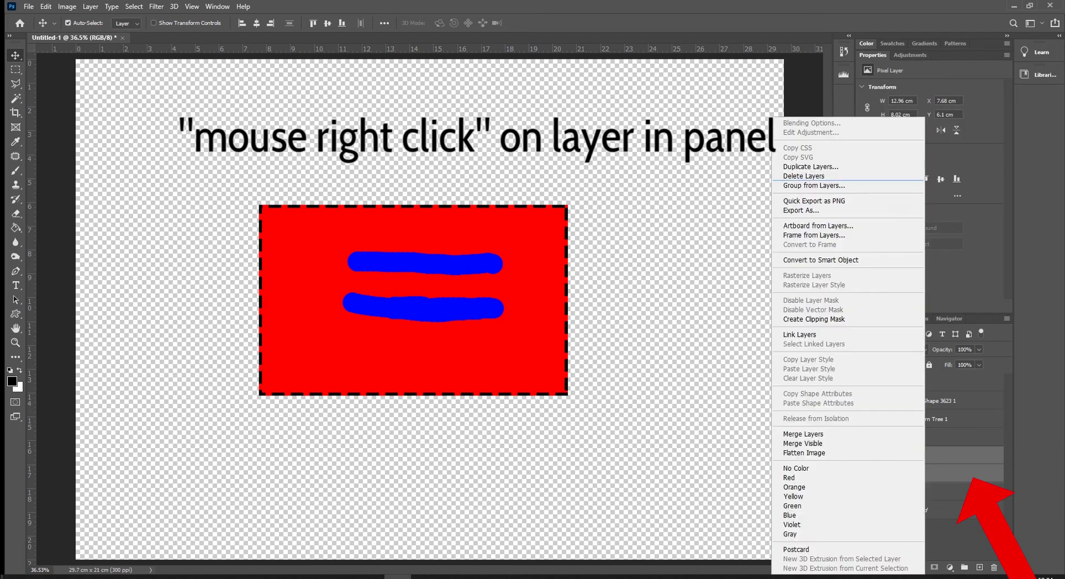
left_click(811, 166)
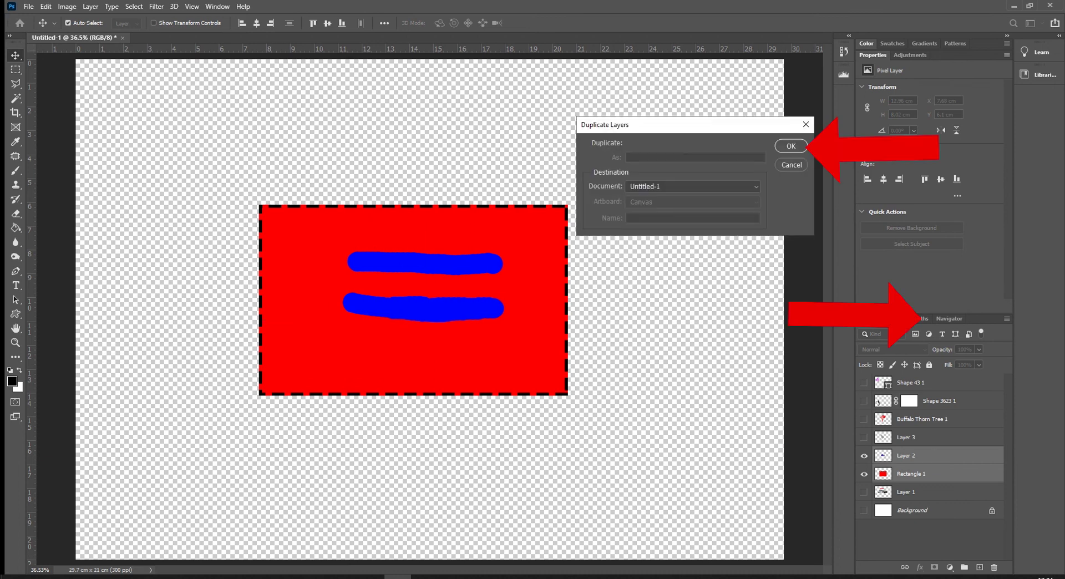
key("Return")
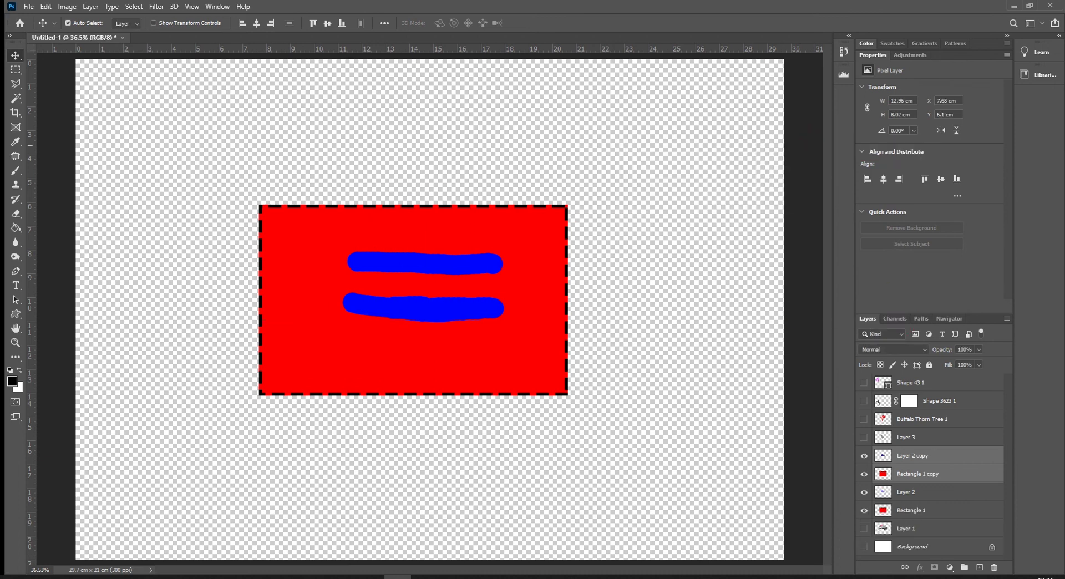
right_click(943, 460)
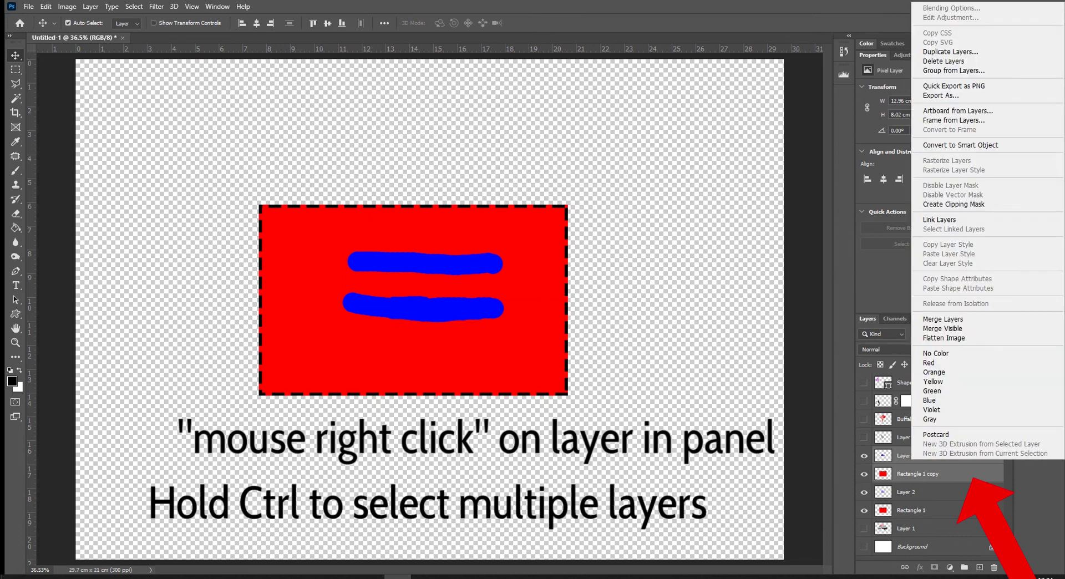
left_click(943, 319)
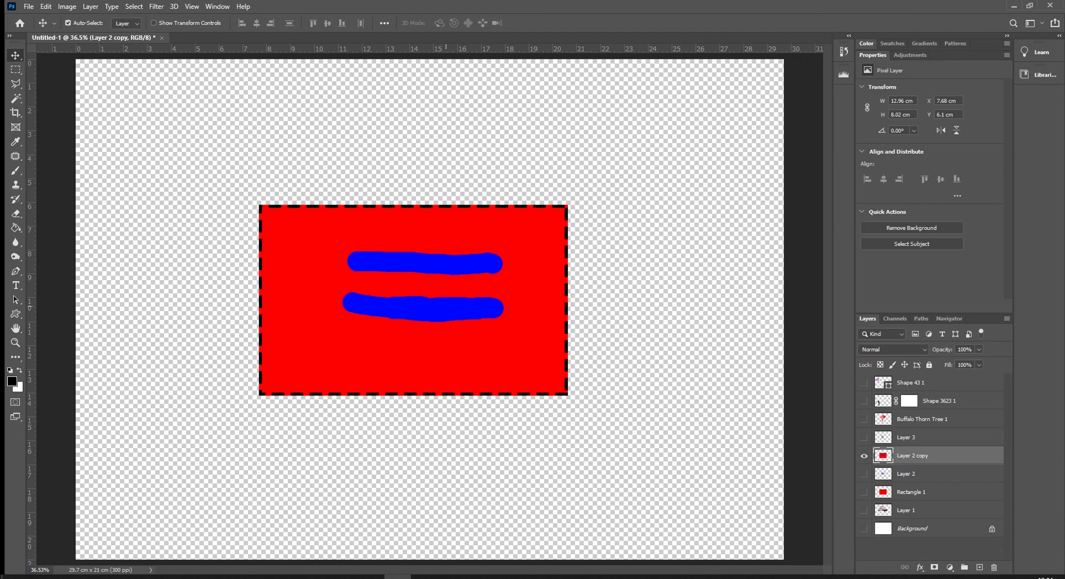
Select an area of about 7.68 by 2.09 cm around the merged layer's lower stroke, move it above the rectangle, and deselect.
key("m")
left_click_drag(335, 288, 519, 336)
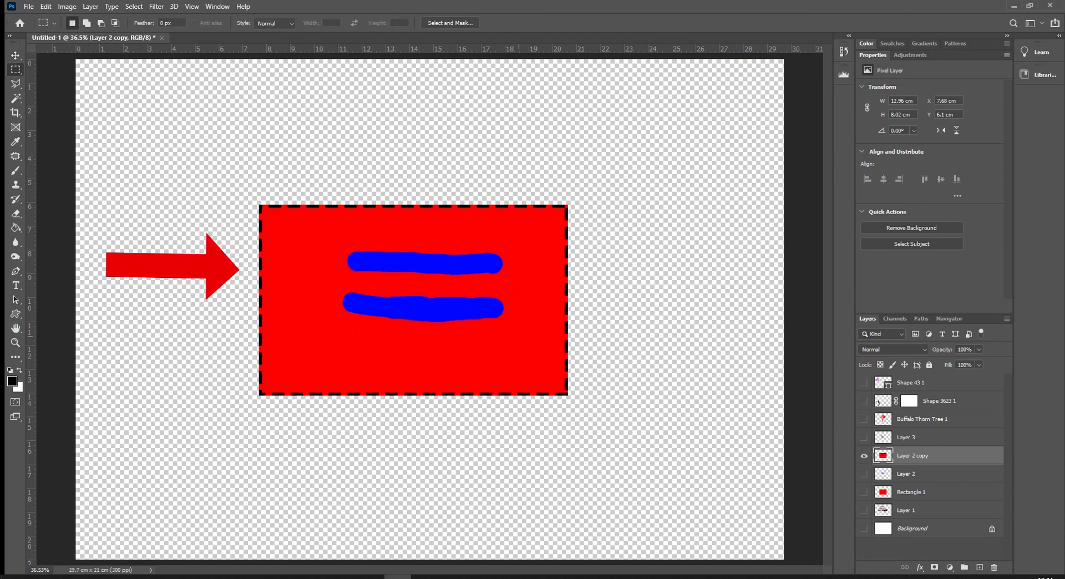
key("v")
mouse_move(434, 288)
left_mouse_down()
mouse_move(437, 300)
mouse_move(369, 273)
mouse_move(376, 147)
mouse_move(405, 125)
left_mouse_up()
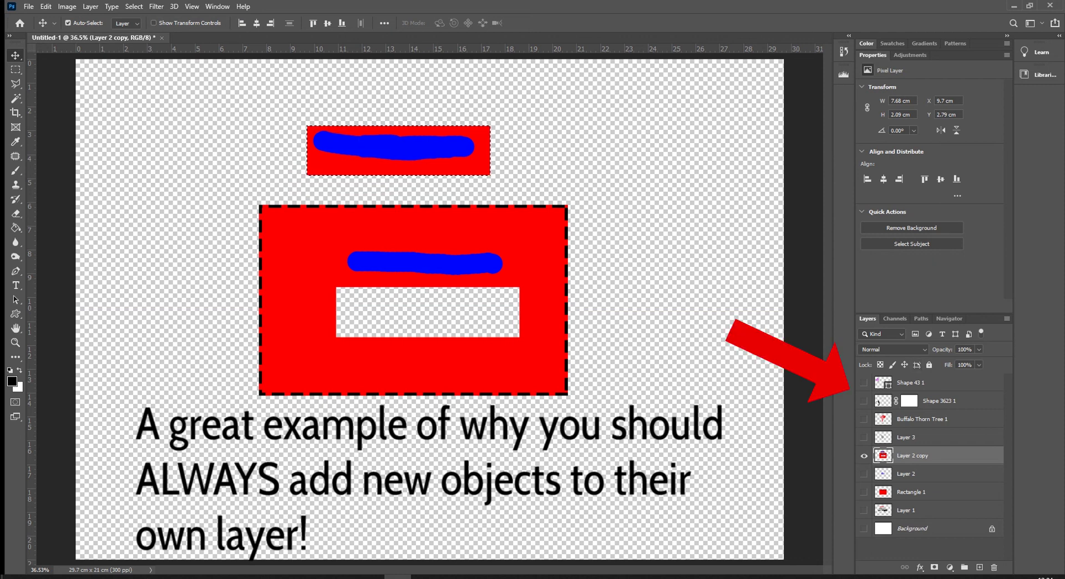
key("ctrl+d")
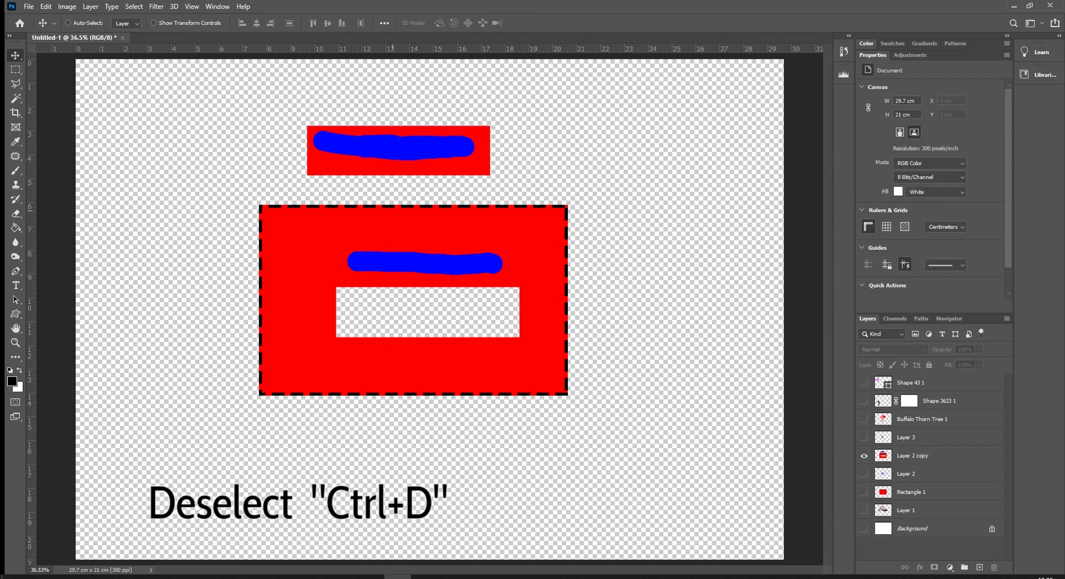
Delete the merged Layer 2 copy, then show Layer 2 and place its strokes at about X 10.11 cm, Y 7.51 cm.
left_click_drag(912, 456, 994, 567)
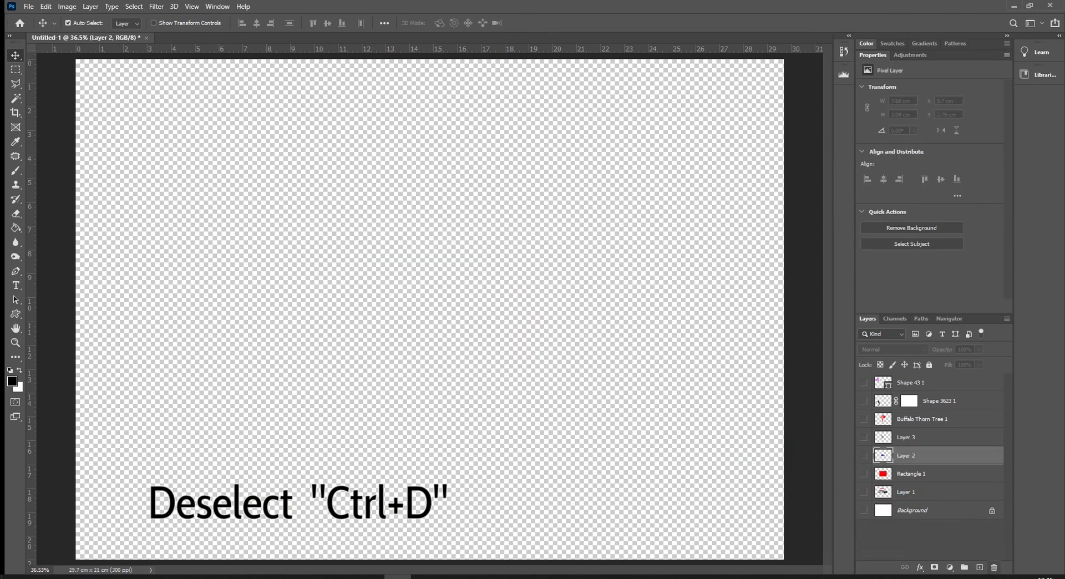
left_click(863, 455)
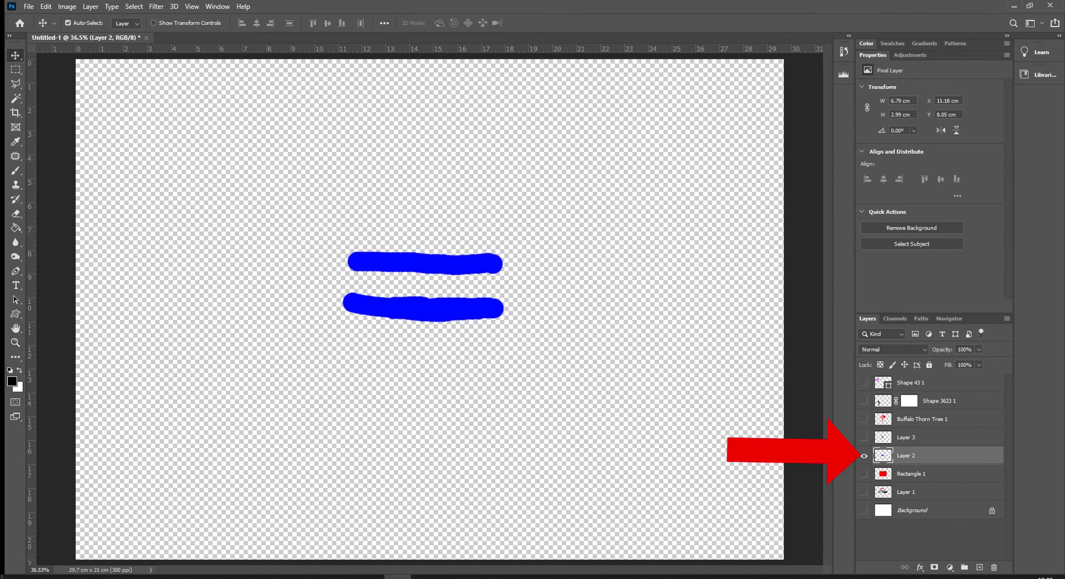
left_click_drag(469, 286, 443, 273)
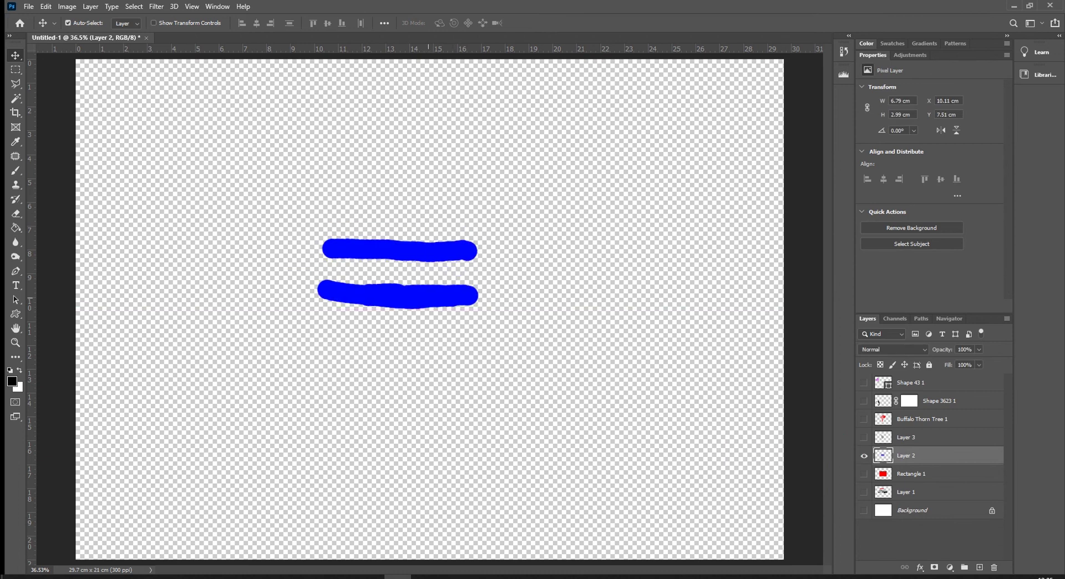